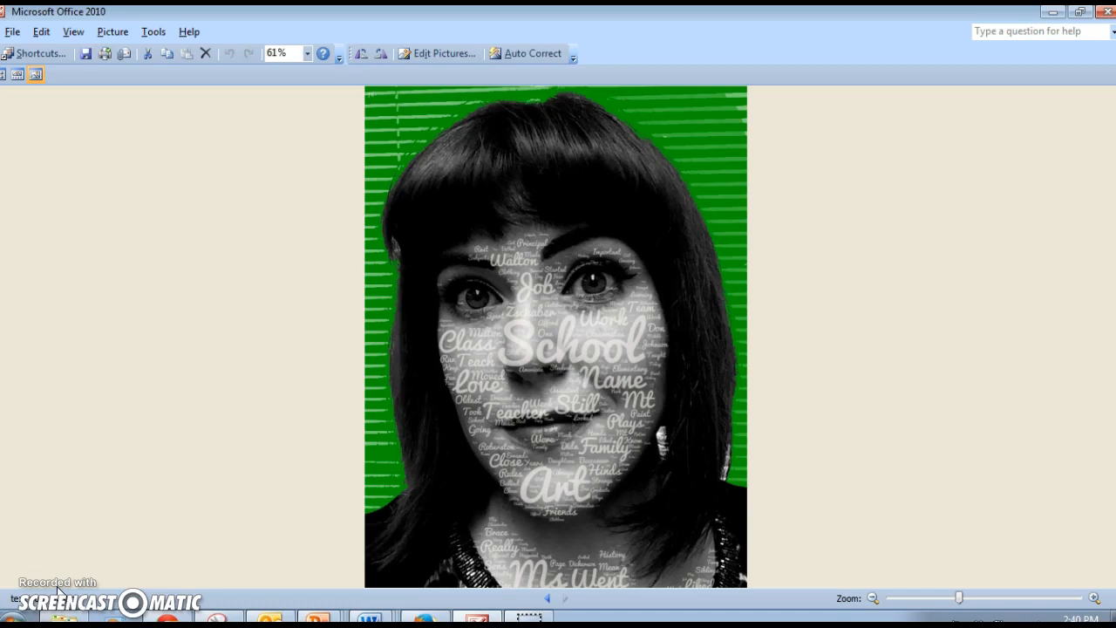
Step: Open the Autobiography Self Portrait High School directions and follow the tagul.com link in its word cloud section
click(45, 590)
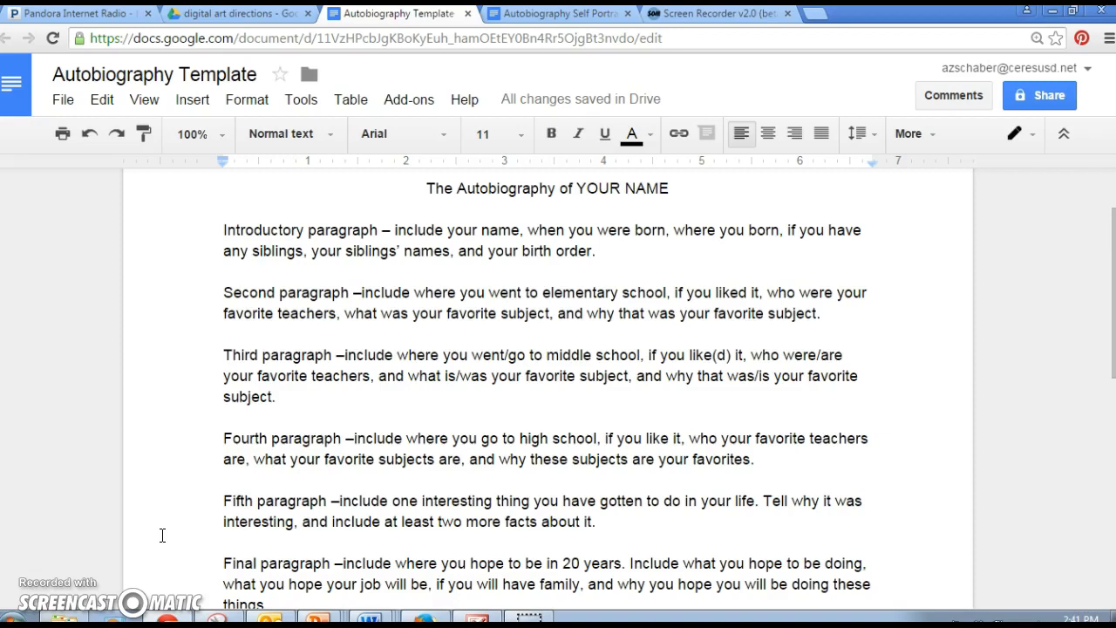
key(ctrl+Tab)
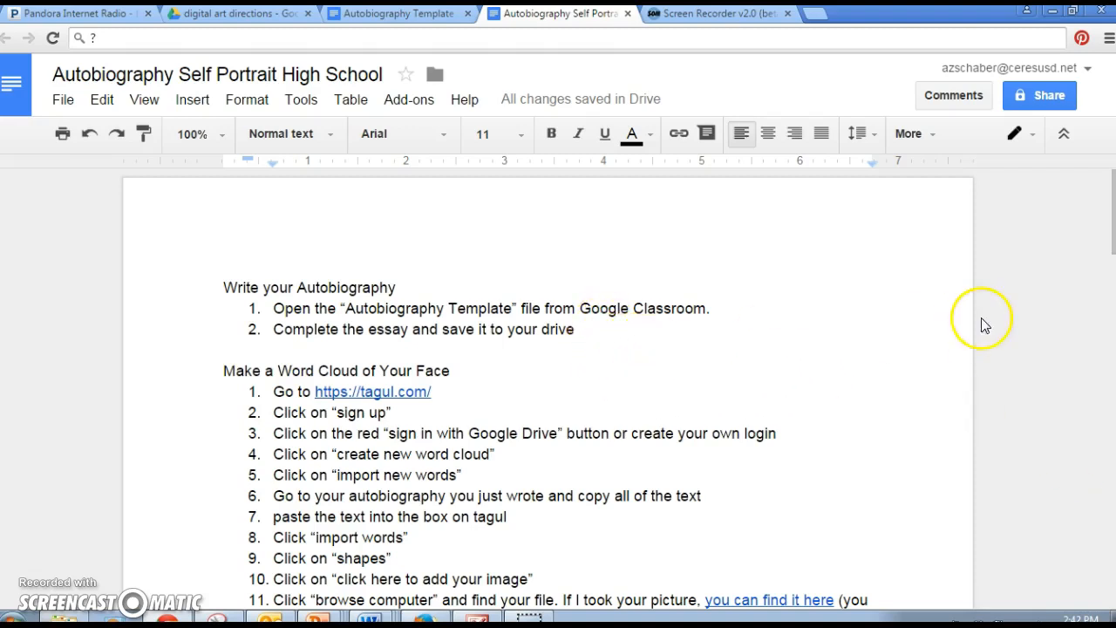
click(1111, 247)
drag(1111, 247, 1111, 280)
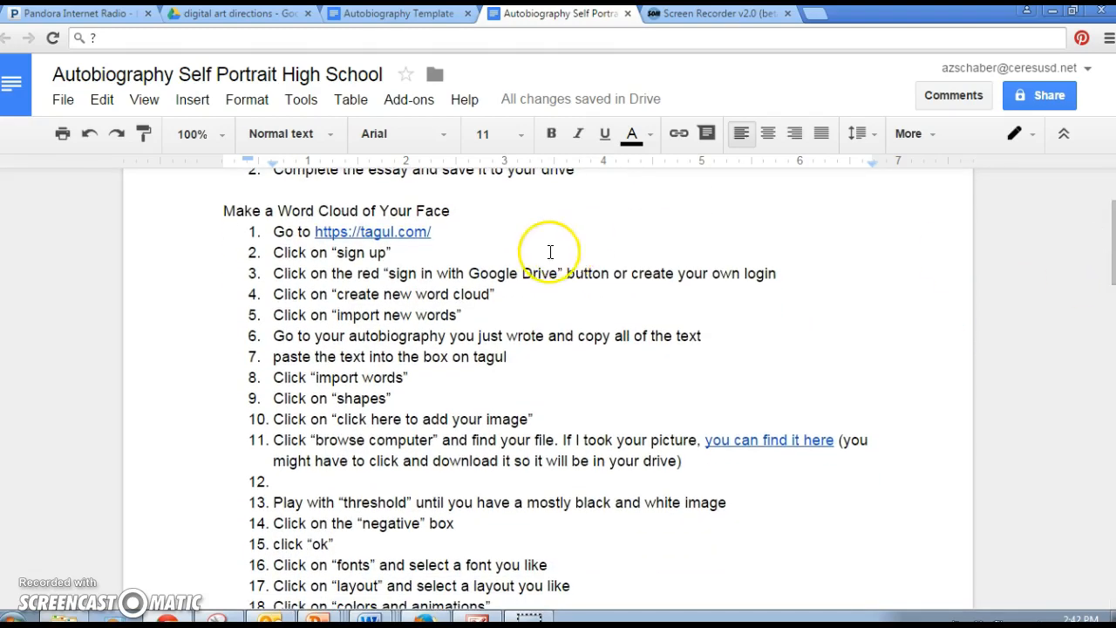
click(386, 234)
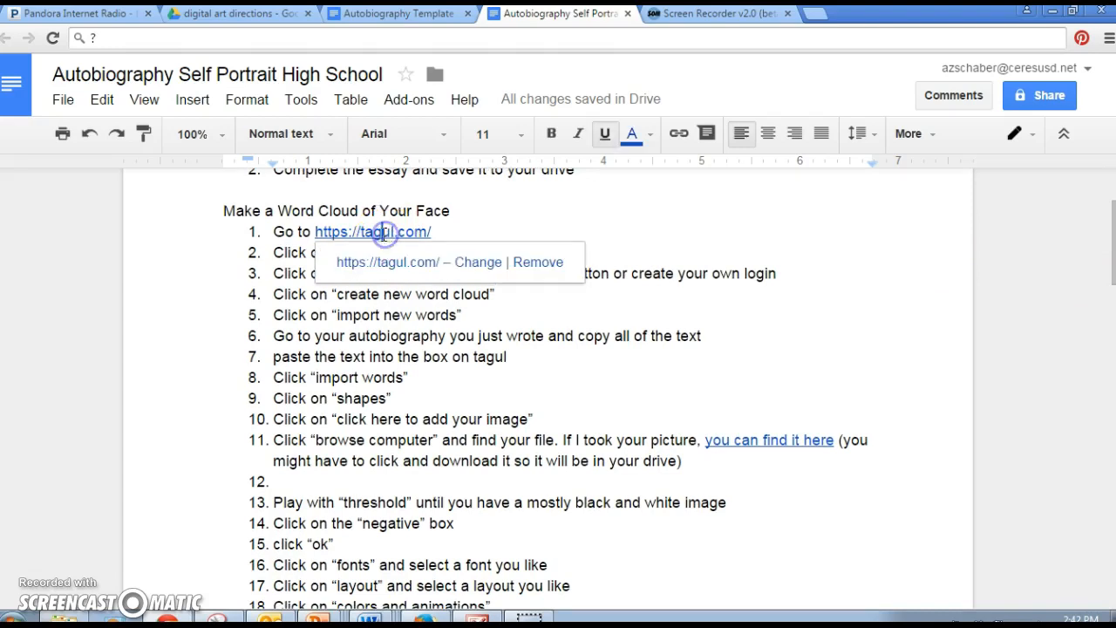
click(384, 264)
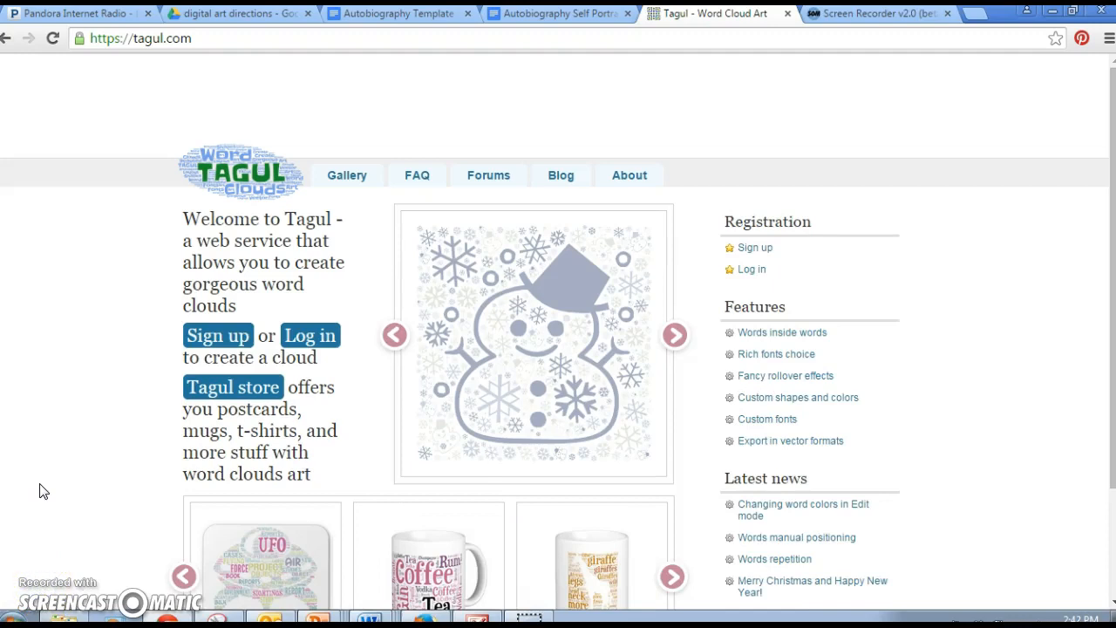
Step: Sign up to Tagul with Google and create a new word cloud
click(229, 347)
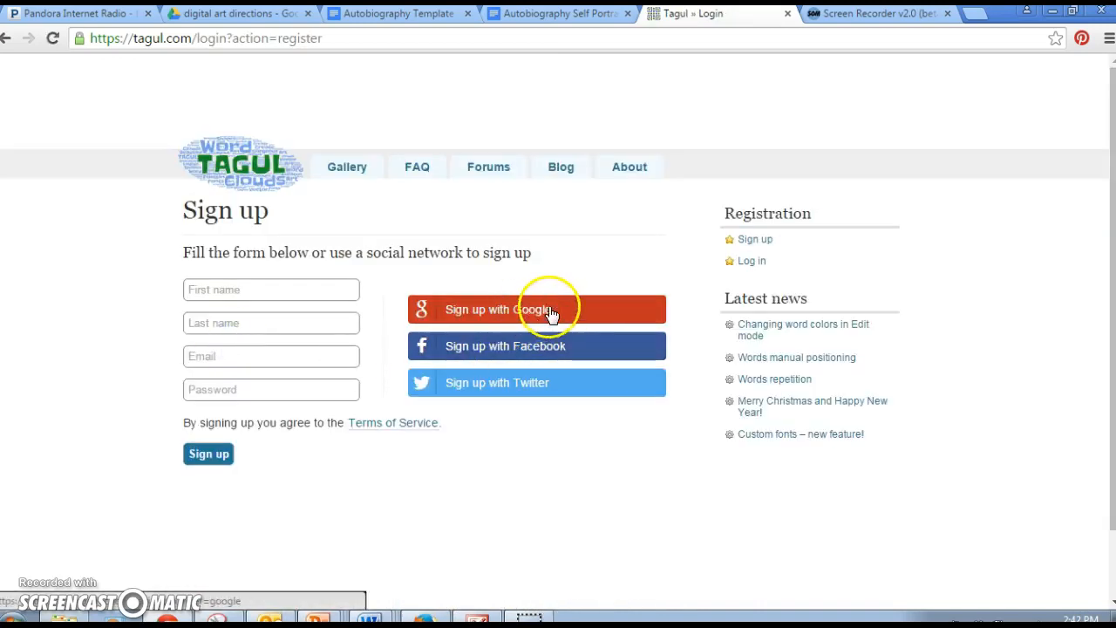
click(563, 311)
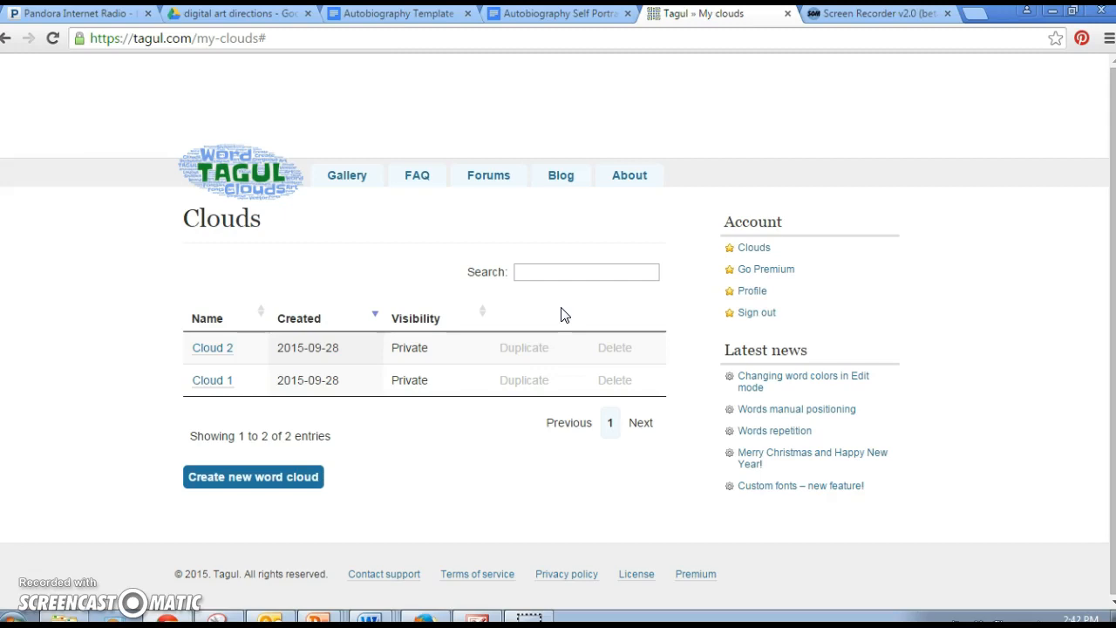
click(273, 487)
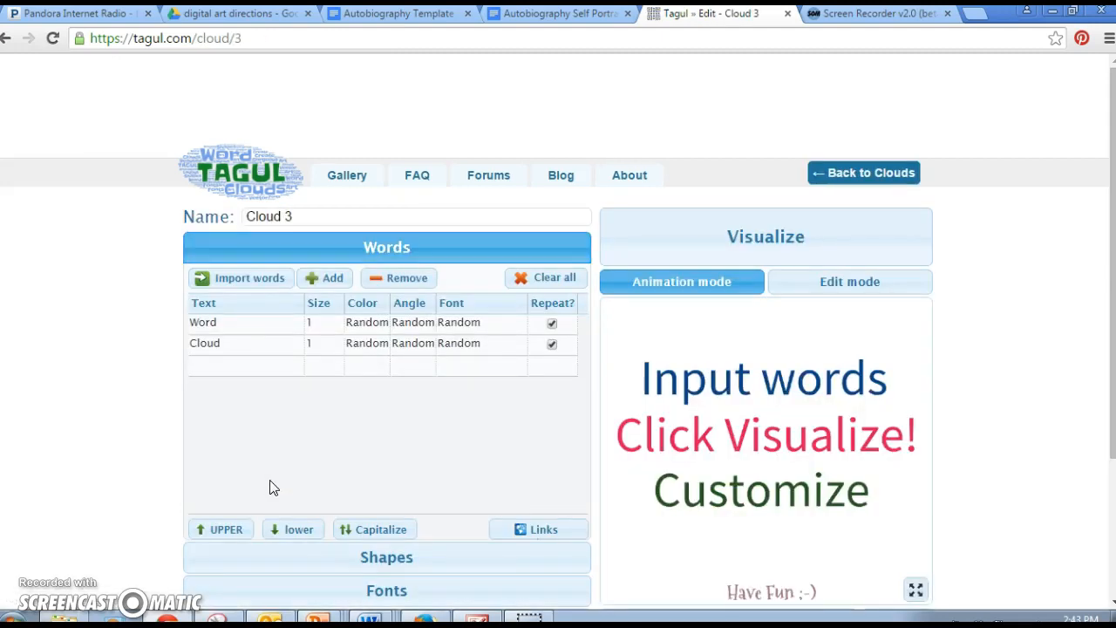
click(268, 418)
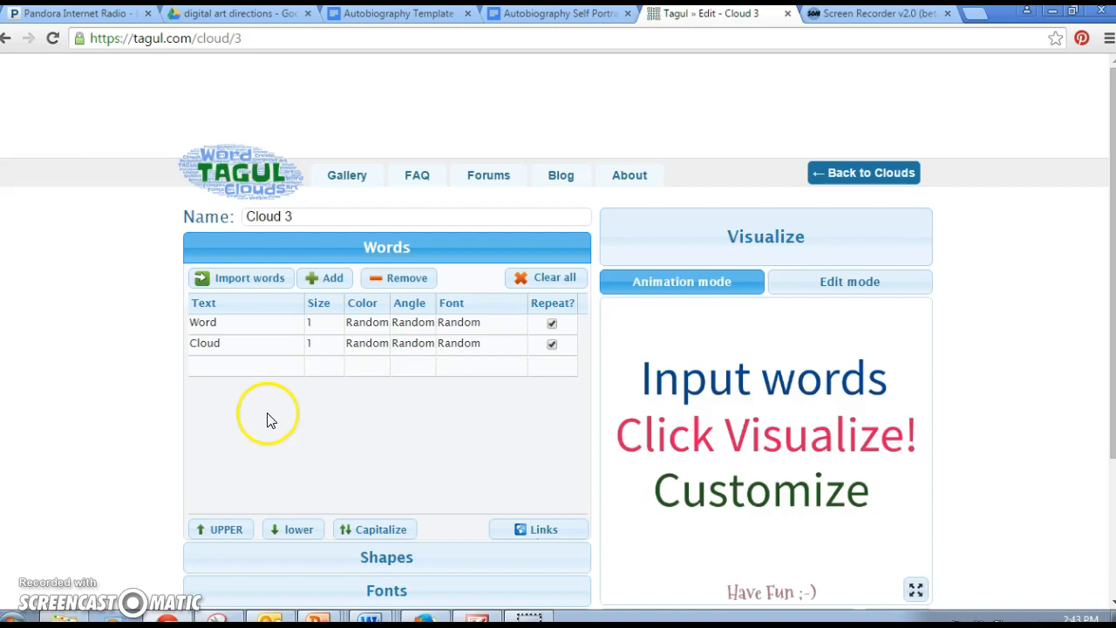
Step: Check the directions for importing words, then paste the full autobiography text into the word import and import its words into the cloud
click(553, 18)
click(831, 353)
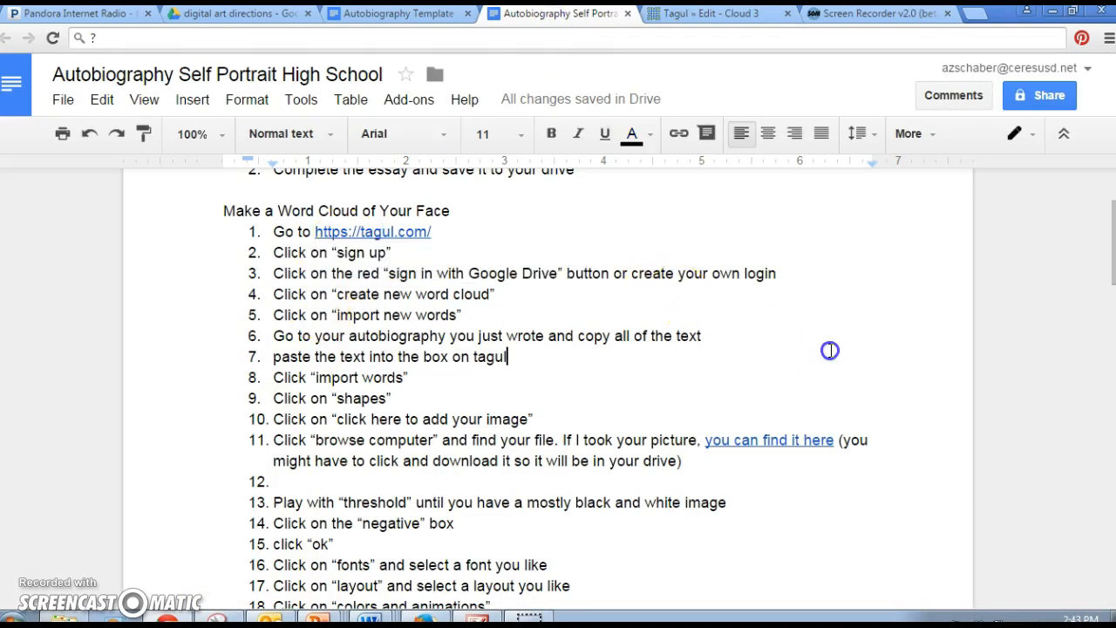
click(685, 13)
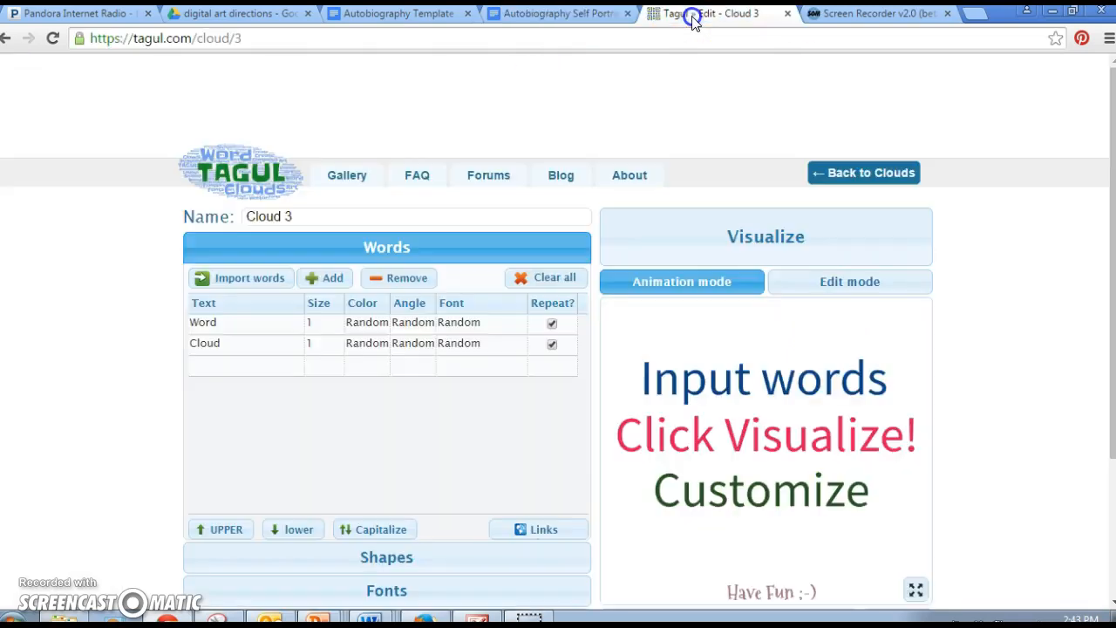
click(240, 286)
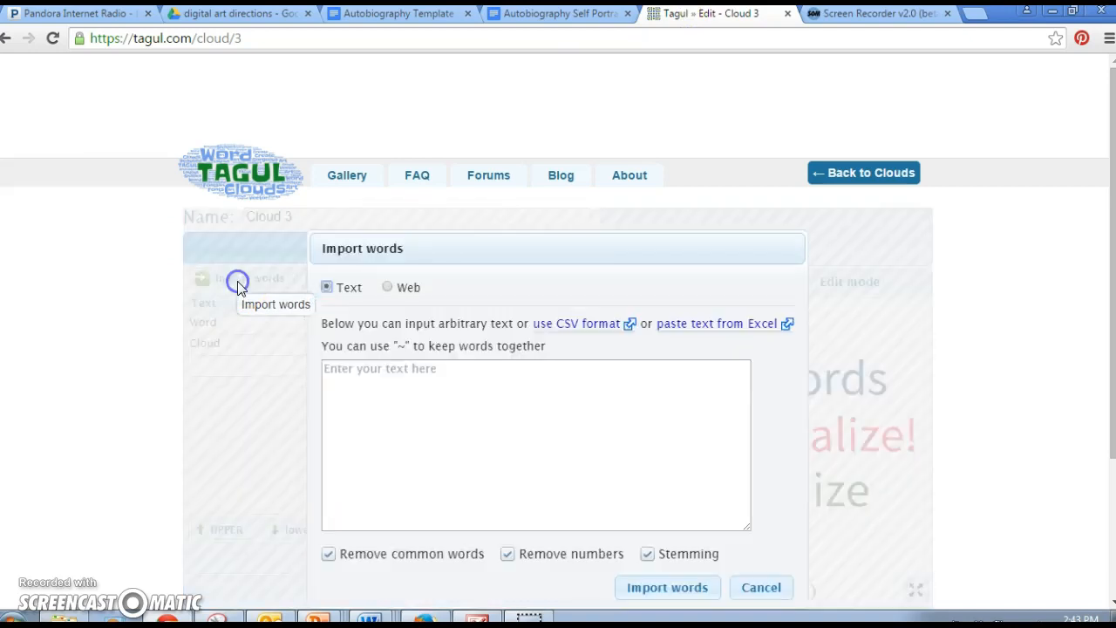
click(423, 407)
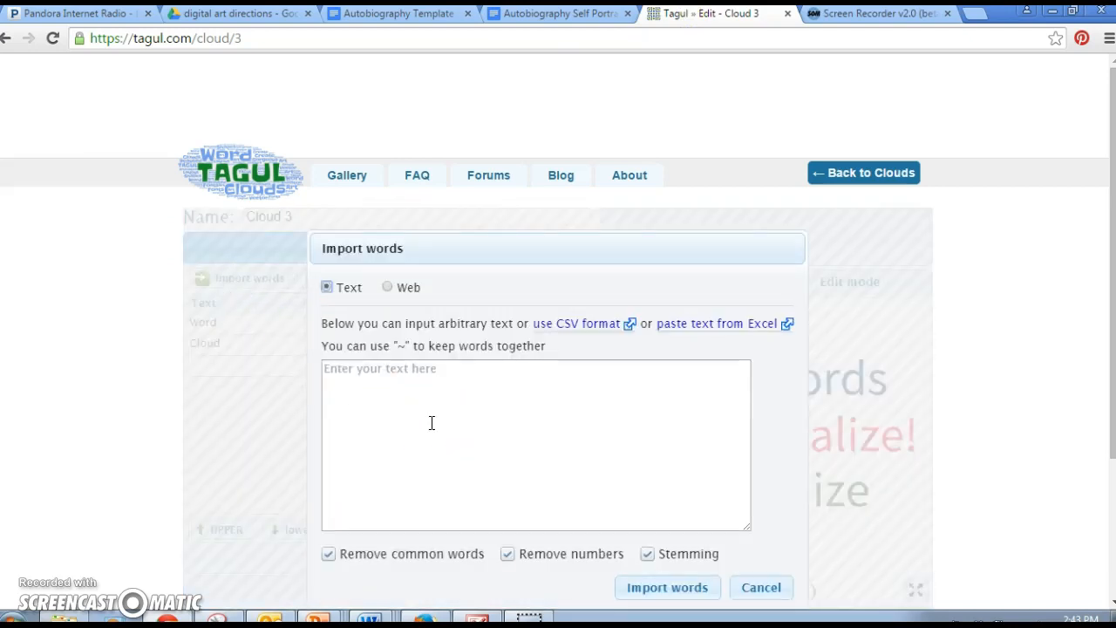
click(149, 518)
click(437, 436)
click(429, 402)
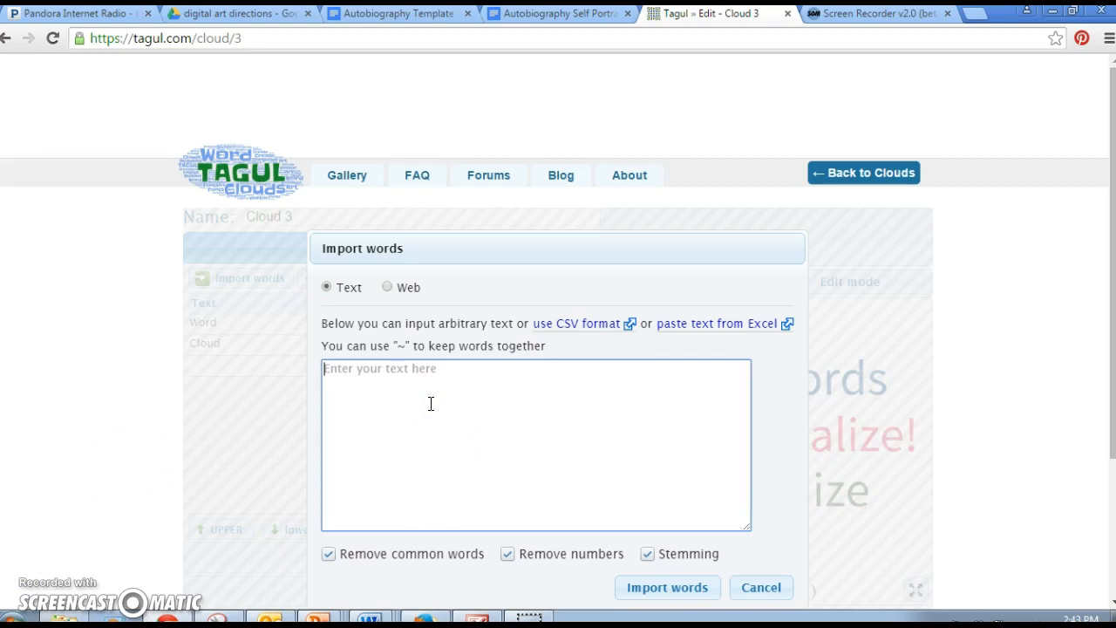
key(ctrl+v)
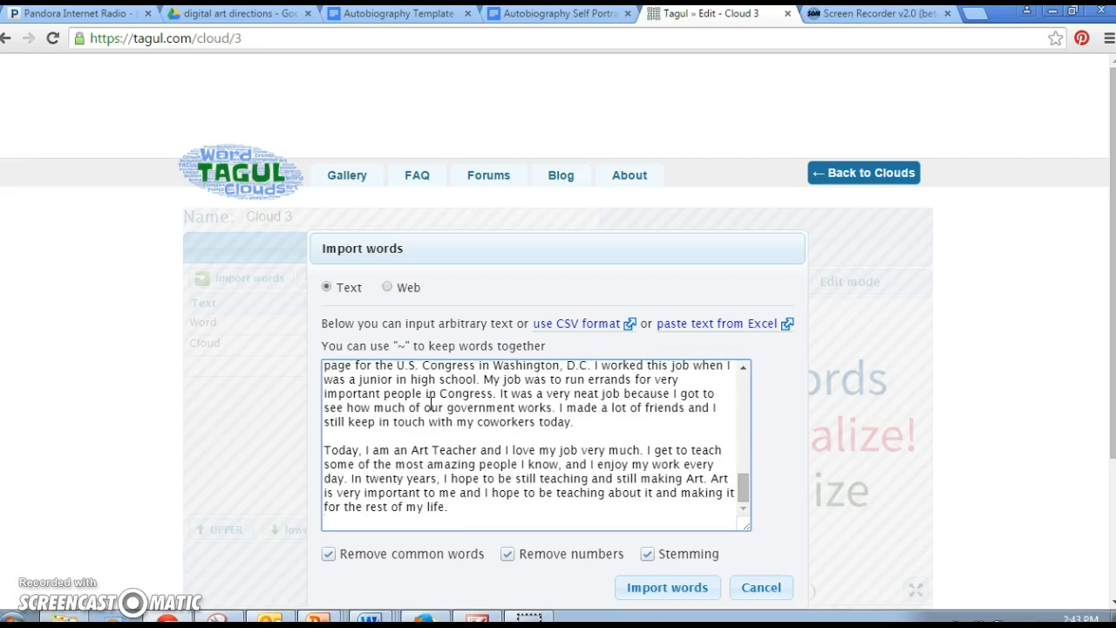
click(654, 595)
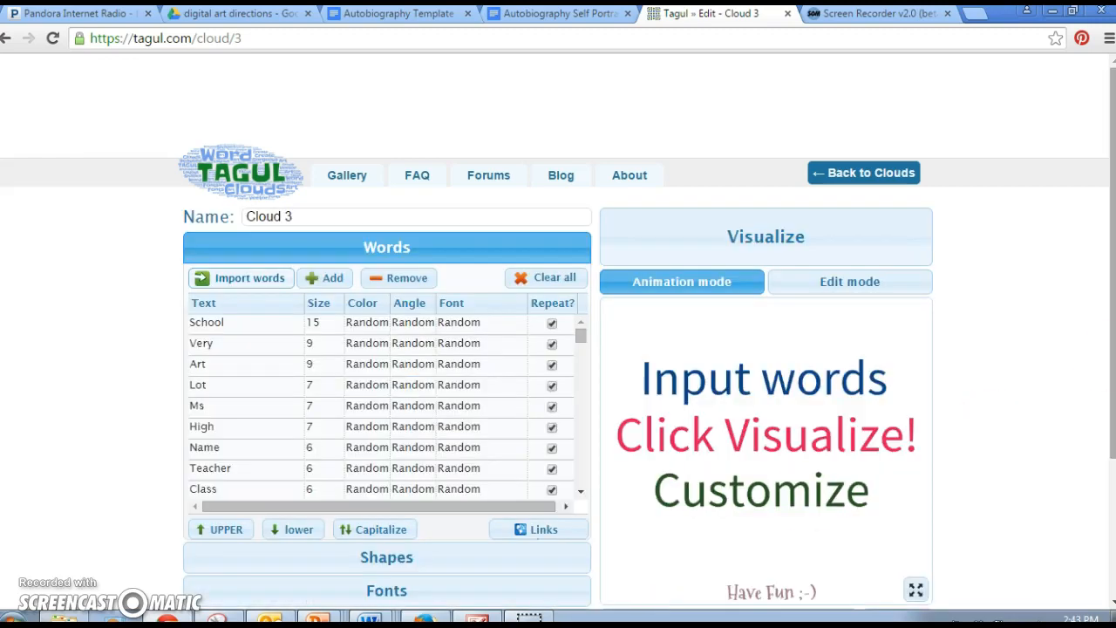
Step: Start adding a custom shape image from the computer, checking the directions for where the portrait photo is kept
drag(1112, 365, 1101, 474)
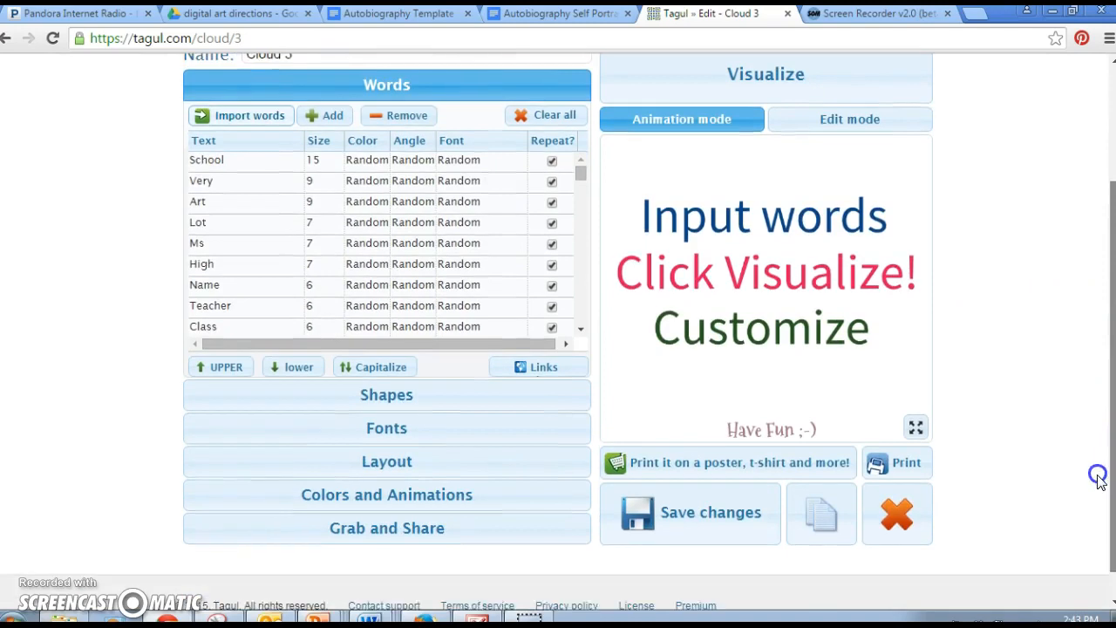
click(399, 394)
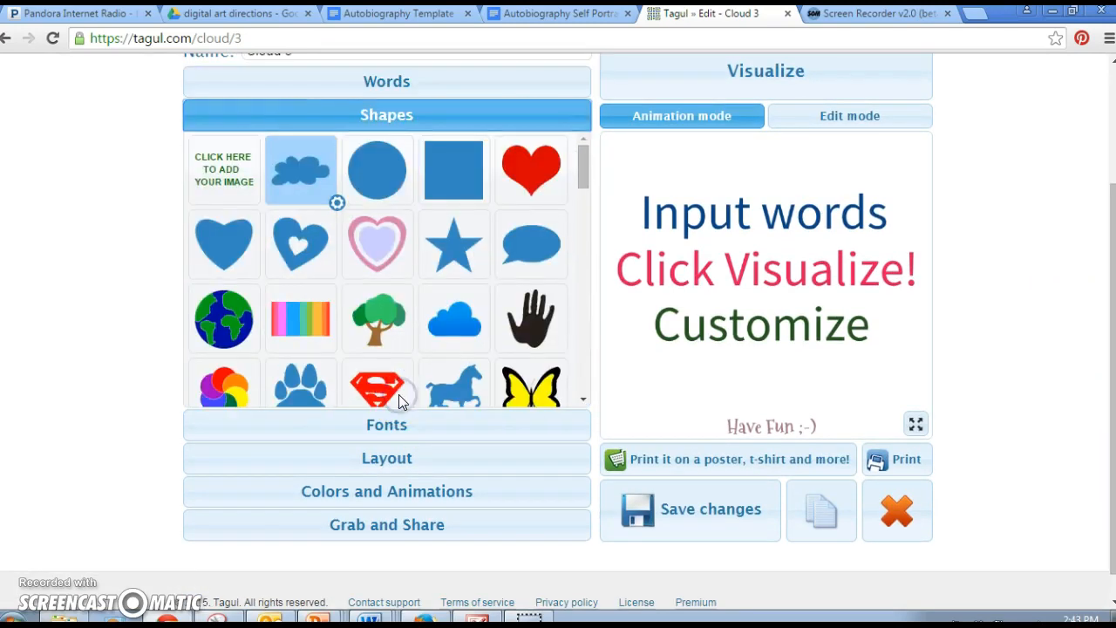
click(224, 178)
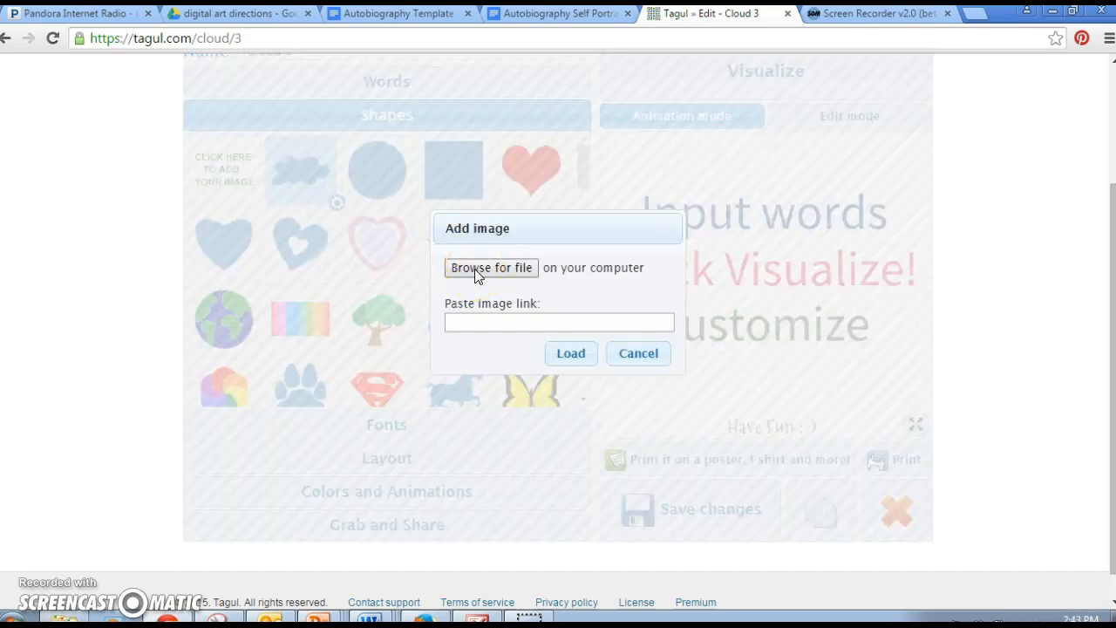
click(541, 18)
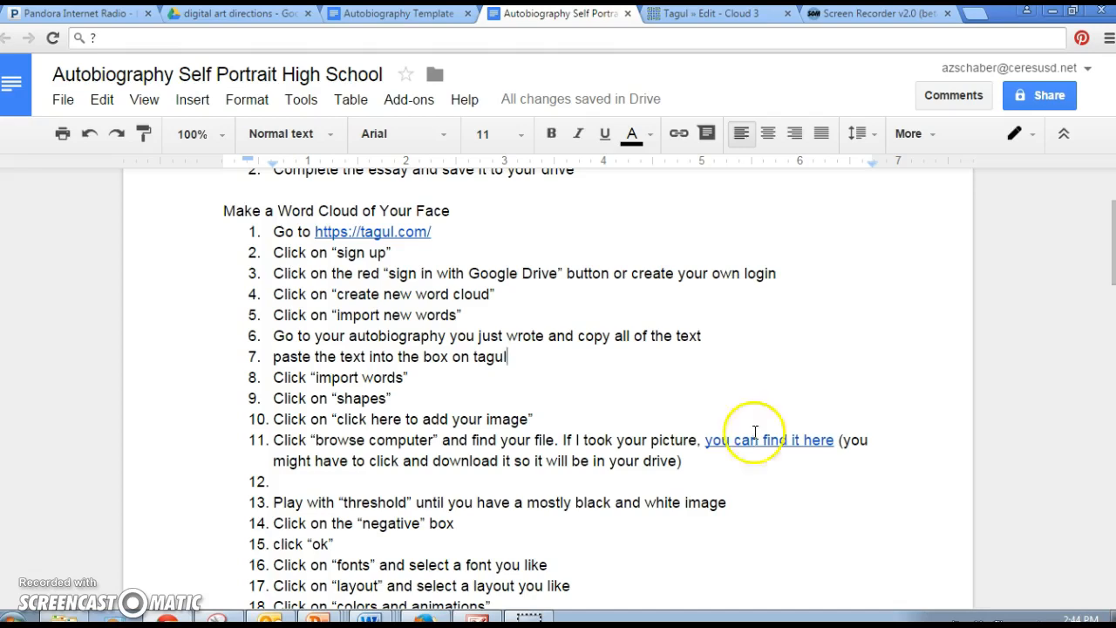
click(704, 14)
click(474, 268)
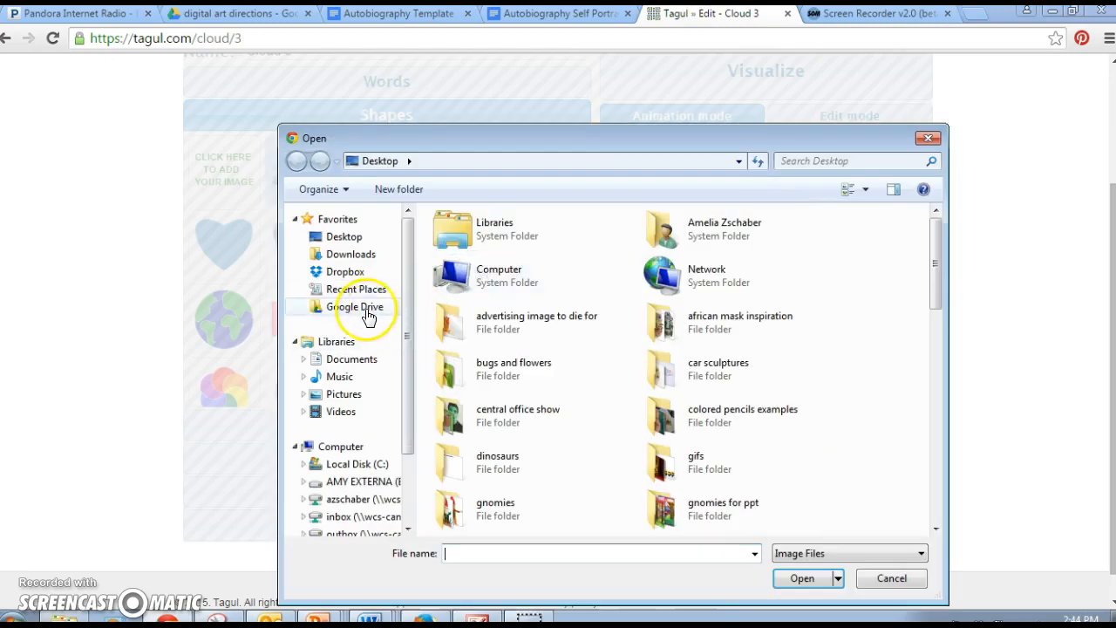
Step: Load IMG_3450.JPG as the shape image from the student portraits folder under middle school digital art in Google Drive
click(368, 314)
drag(934, 361, 913, 494)
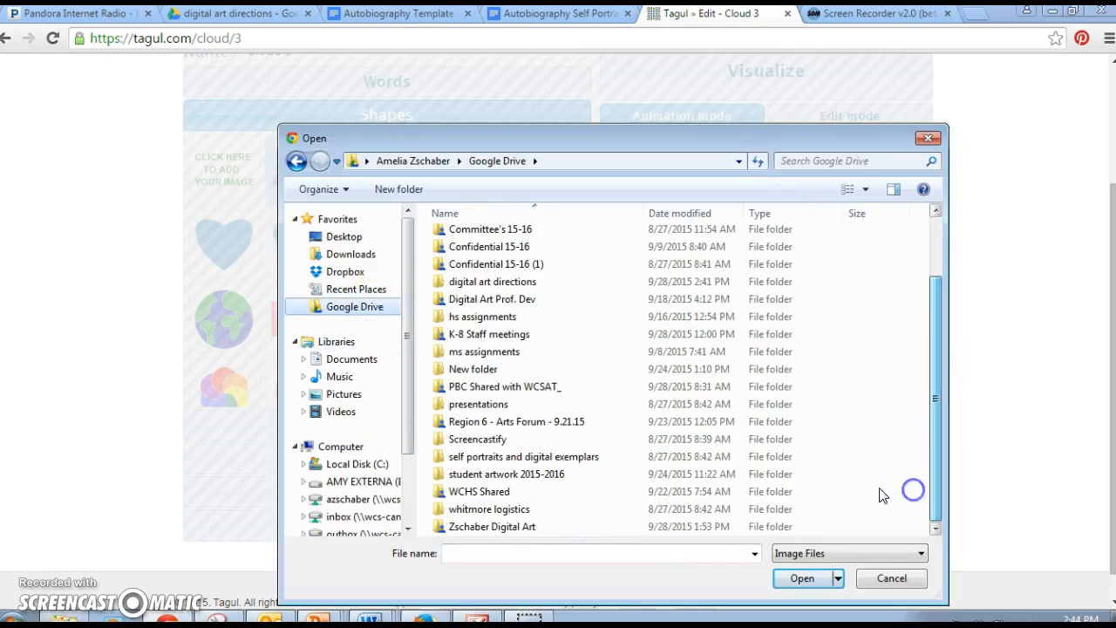
double_click(480, 527)
double_click(518, 347)
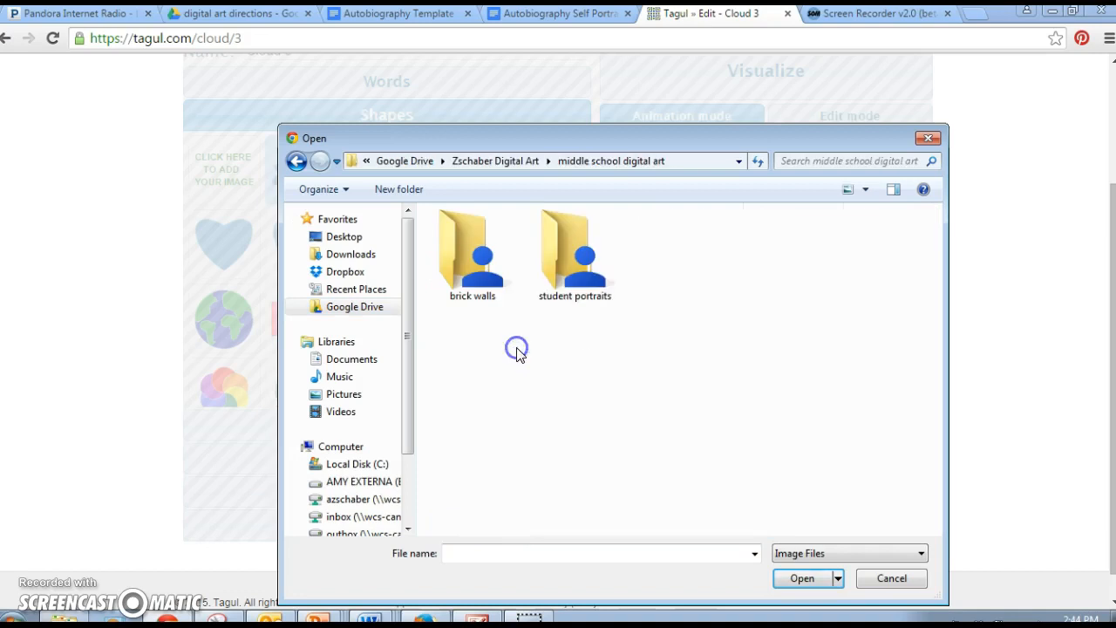
double_click(565, 278)
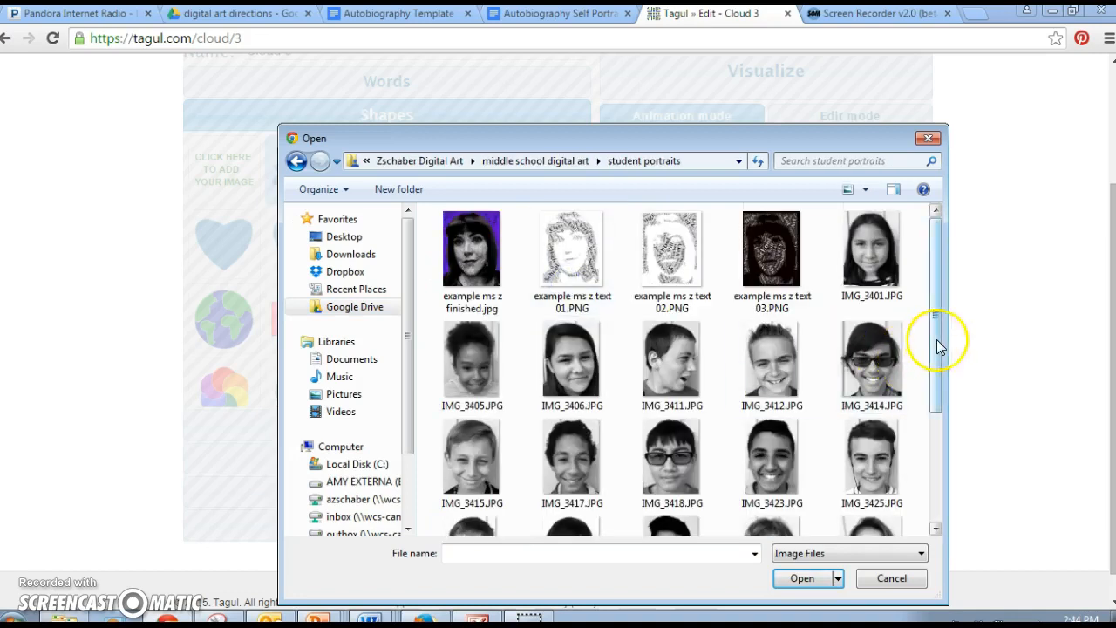
drag(939, 347, 921, 456)
click(653, 484)
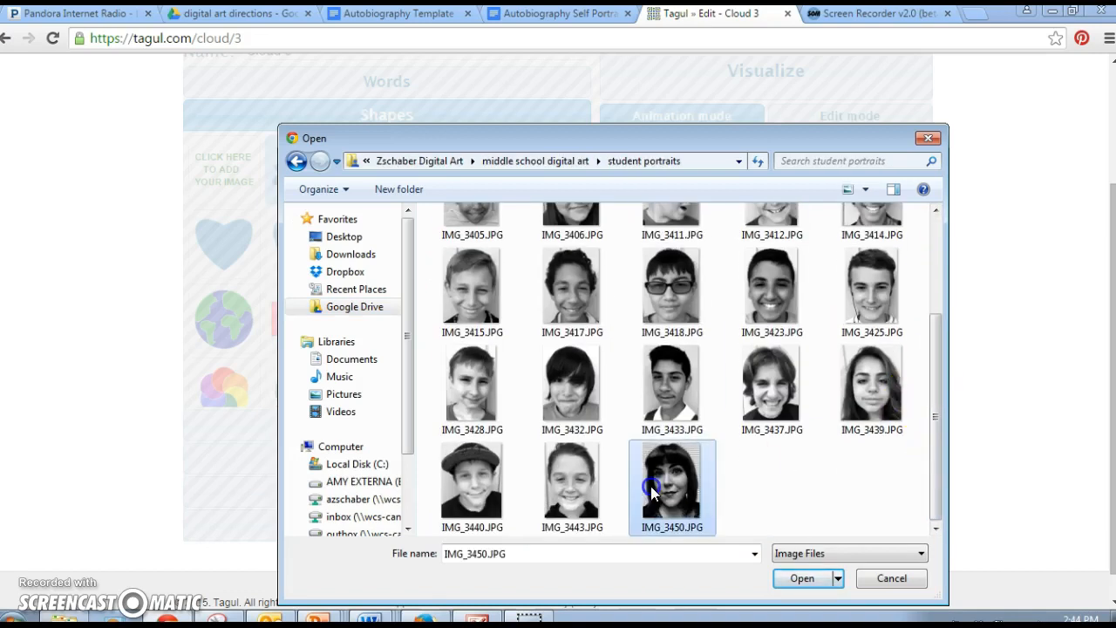
click(795, 577)
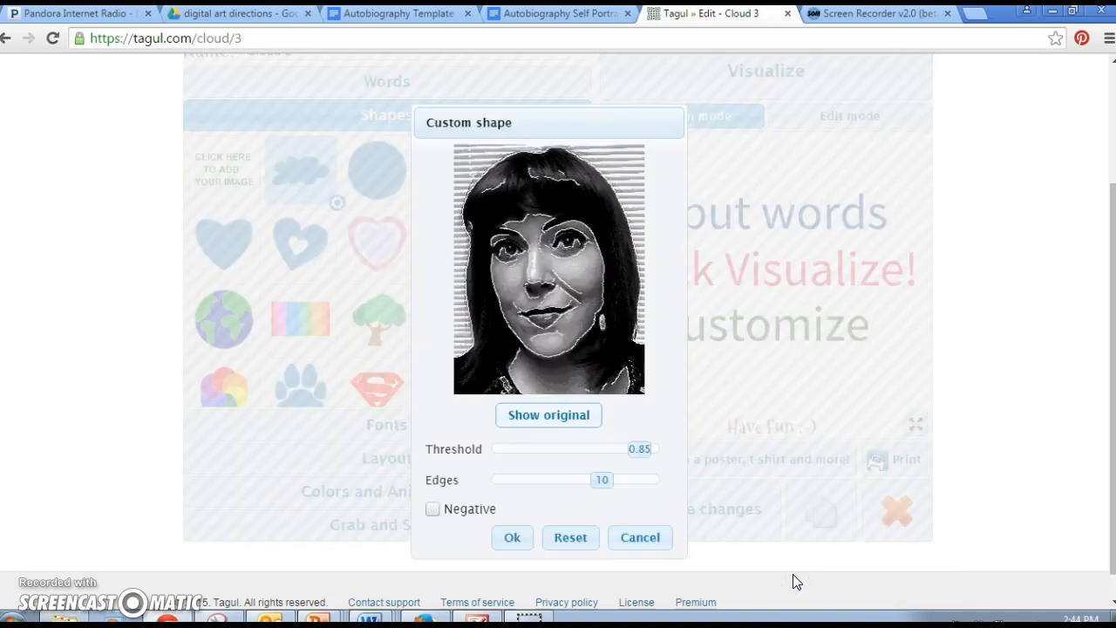
Step: Set the custom shape's threshold to 0.16, turn on Negative and accept the shape
click(640, 449)
drag(639, 451, 519, 458)
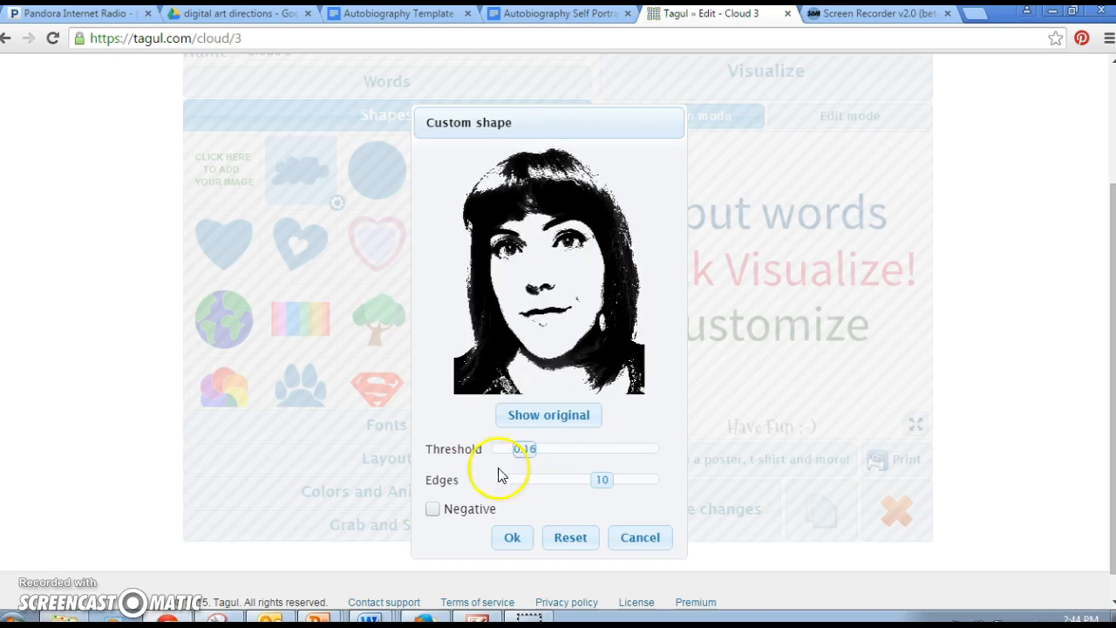
click(432, 512)
click(511, 540)
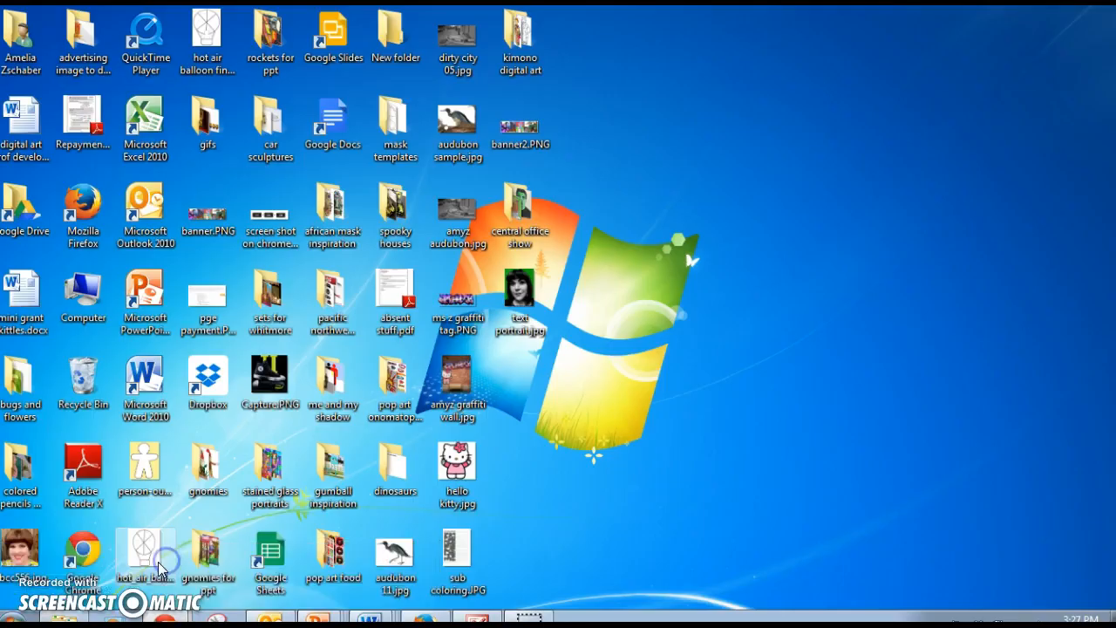
Step: Return to the Tagul cloud, select the Kaushan Script Regular font and set the word layout to Random
click(158, 562)
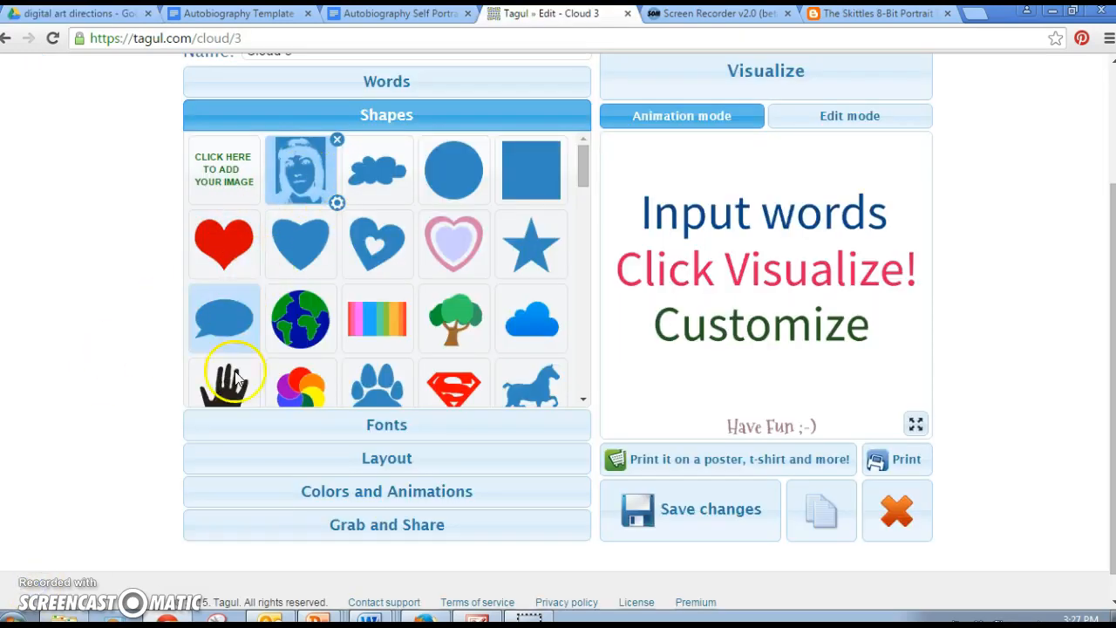
click(388, 427)
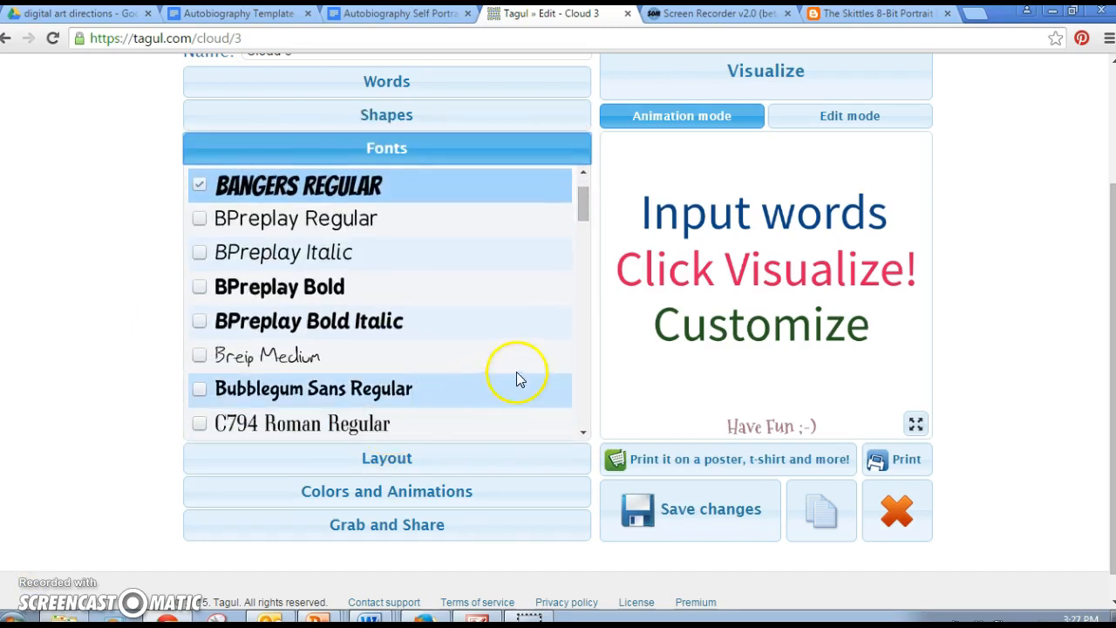
drag(585, 202, 582, 300)
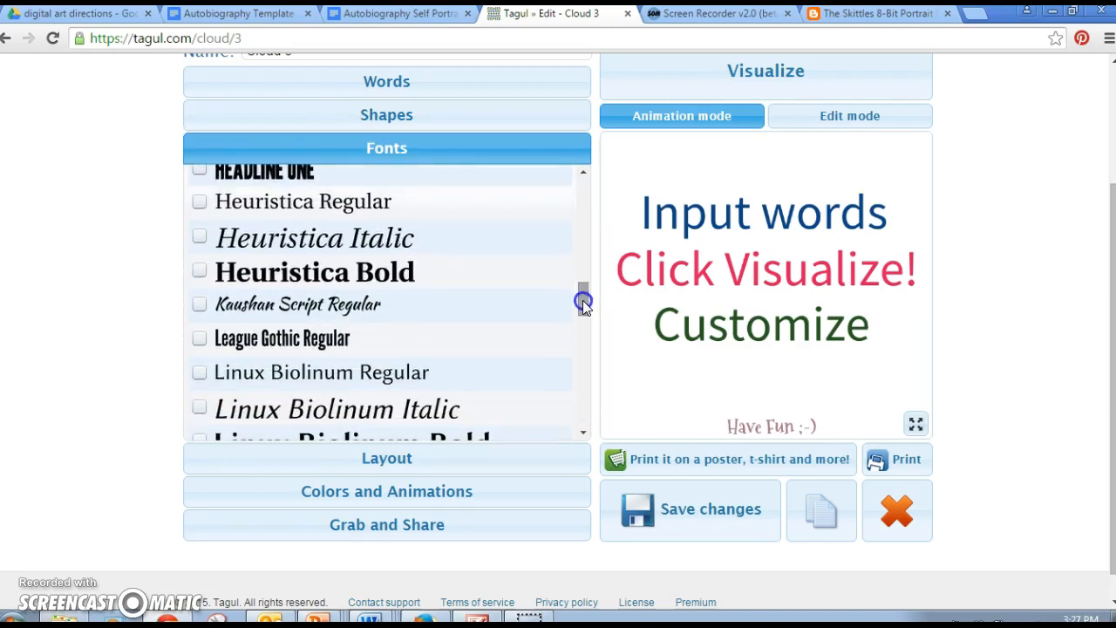
click(323, 305)
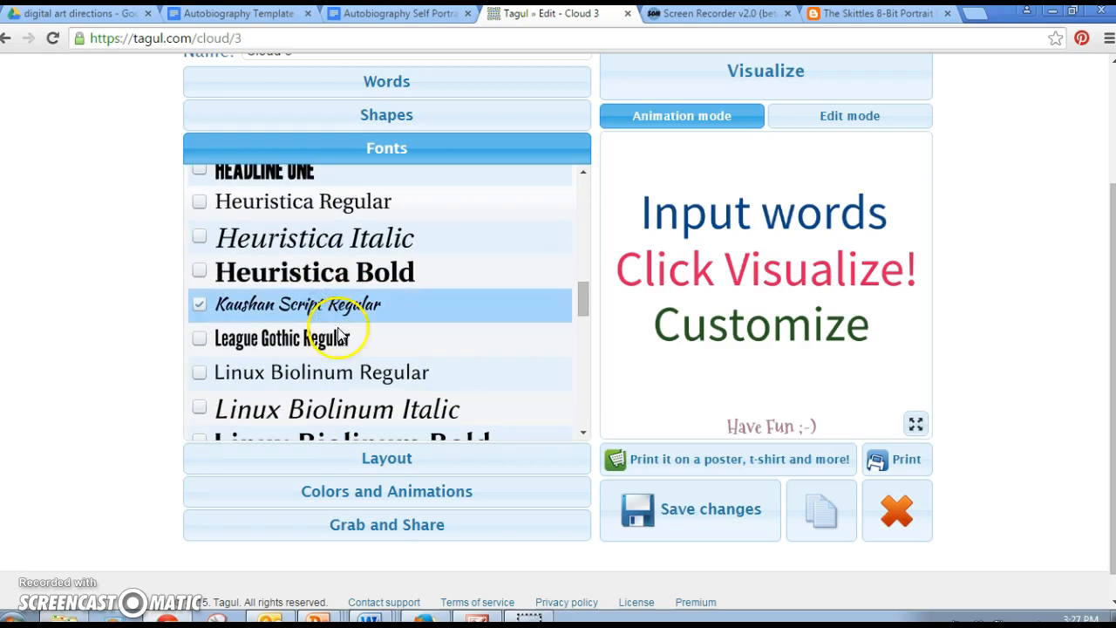
click(386, 460)
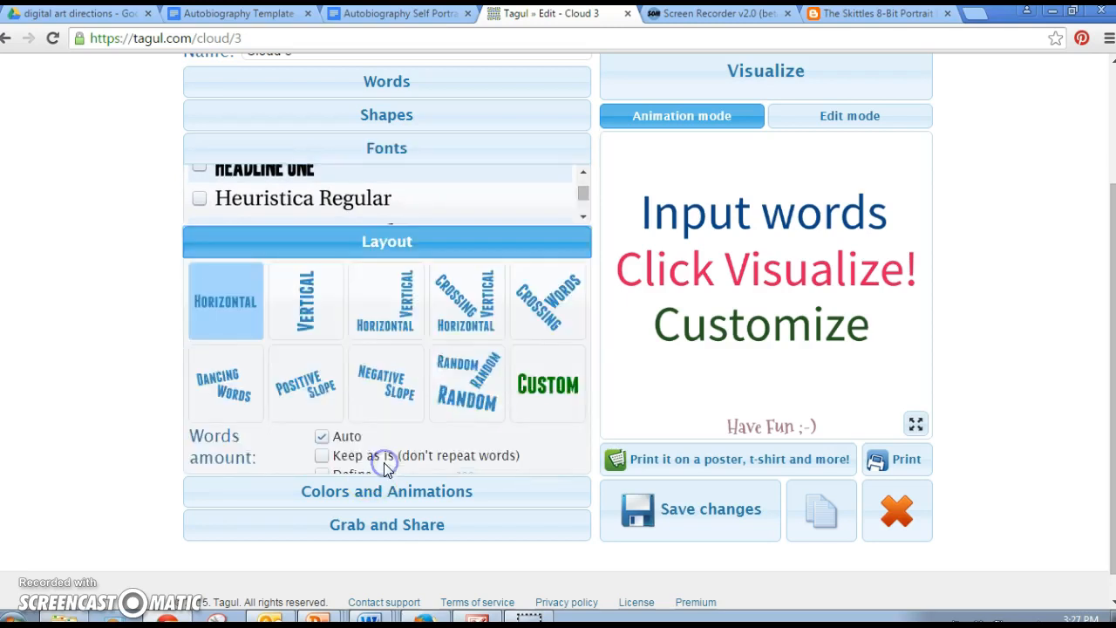
click(464, 335)
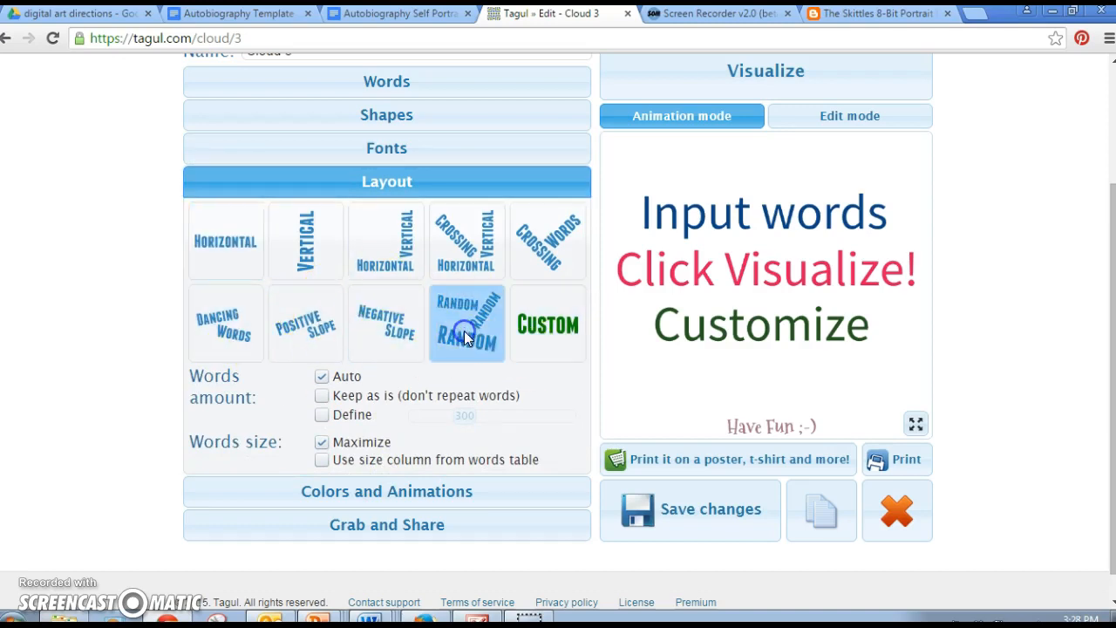
Step: Add the off-white color #f8f3f3 to the word cloud's words colors
click(377, 493)
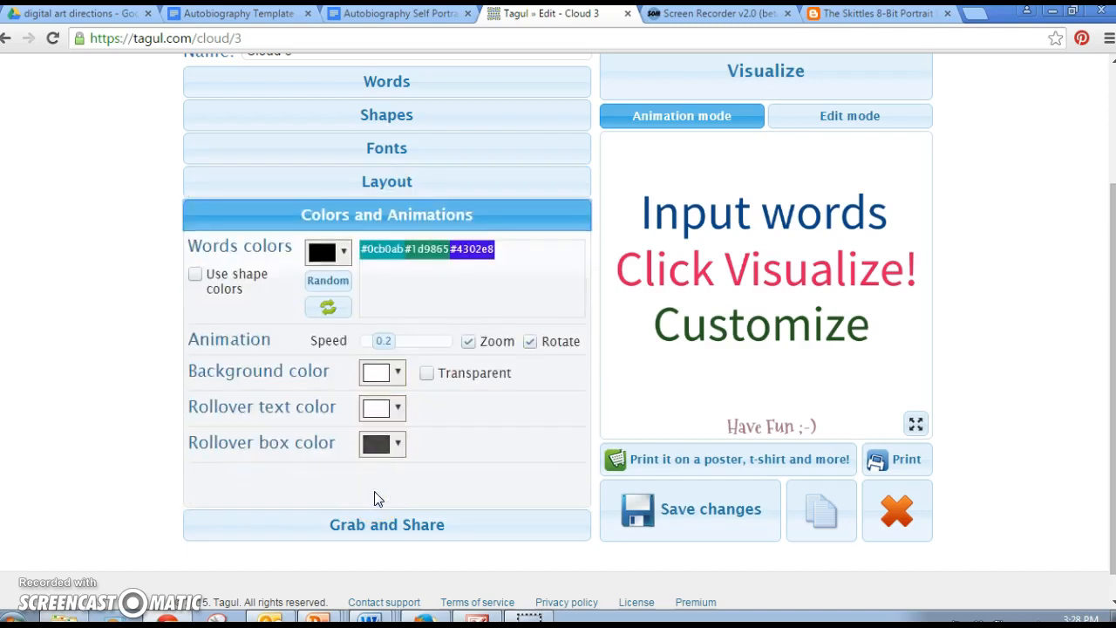
click(363, 286)
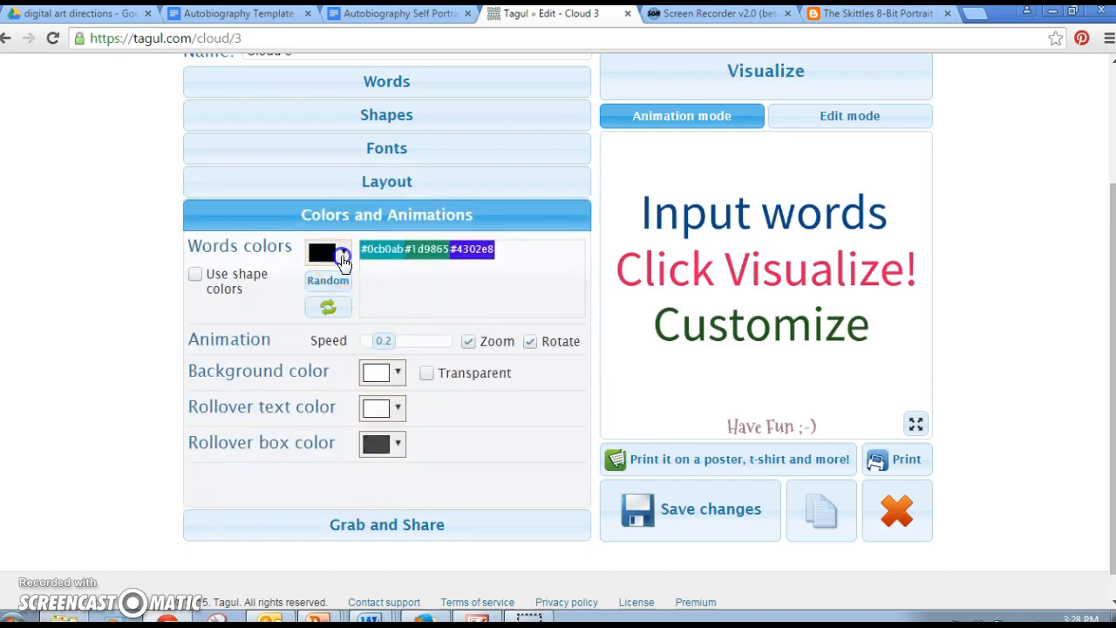
click(344, 254)
click(312, 277)
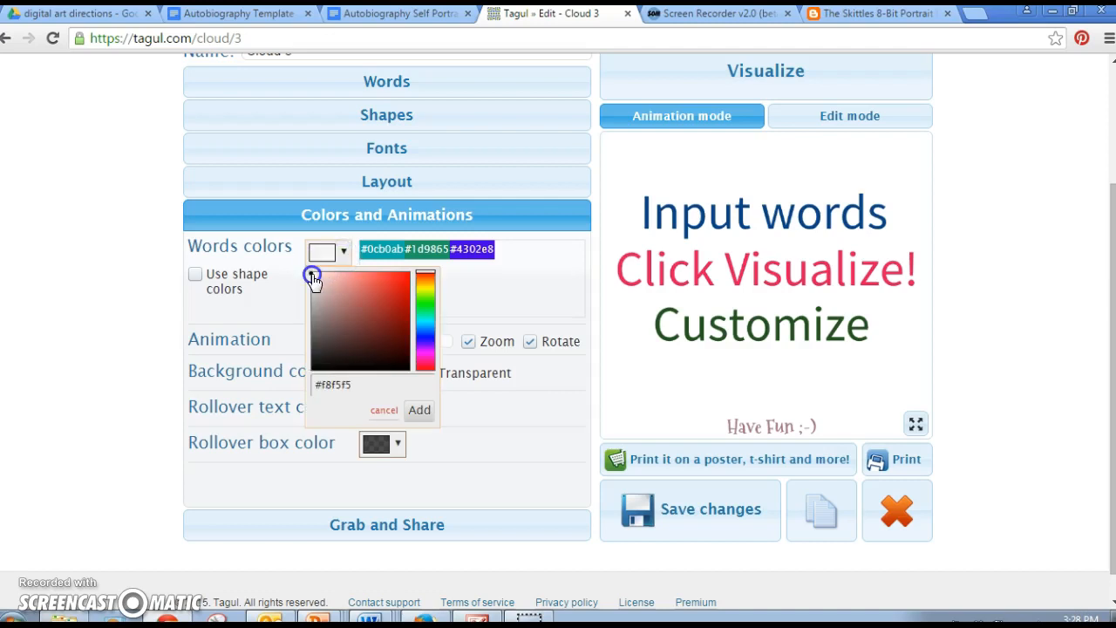
click(517, 288)
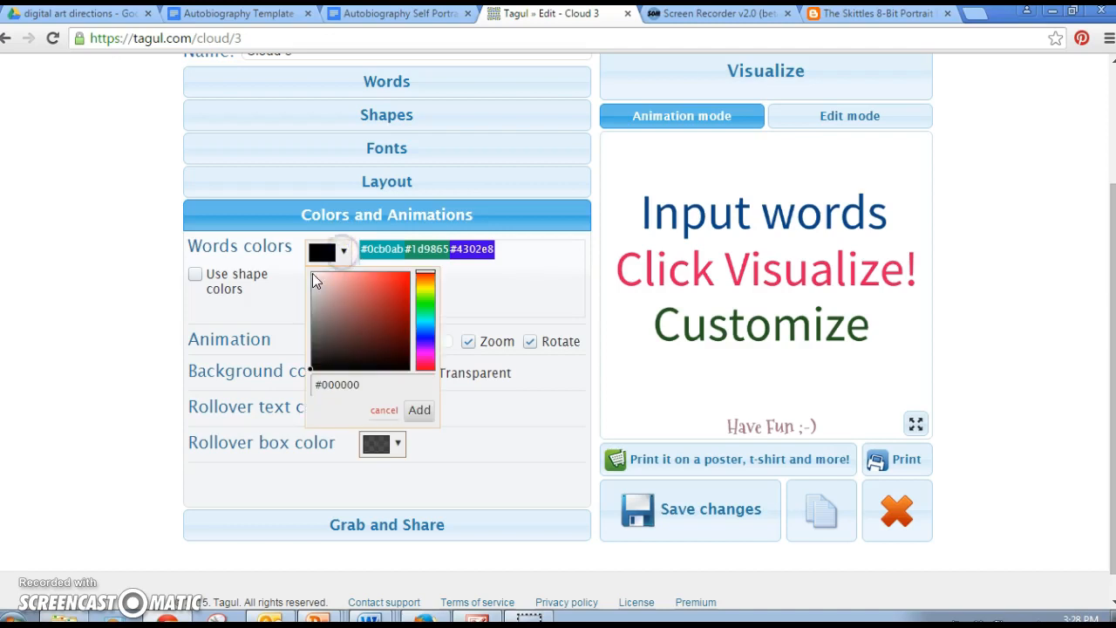
click(313, 275)
click(419, 410)
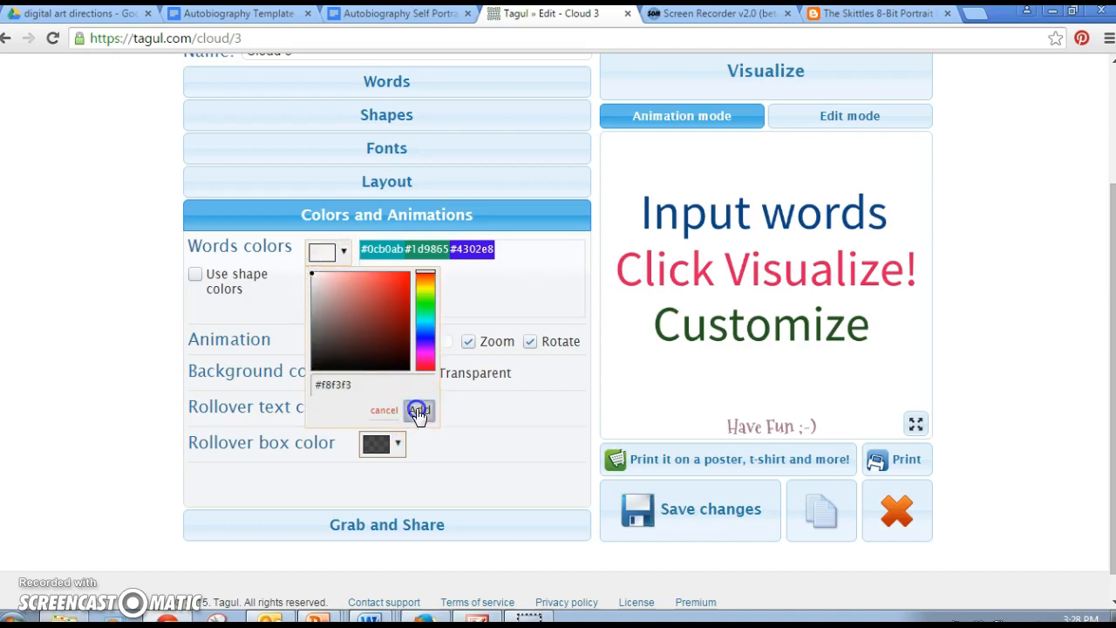
Step: Remove #0cb0ab, #1d9865 and #4302e8 from the words colors, keeping only #f8f3f3
mouse_move(475, 260)
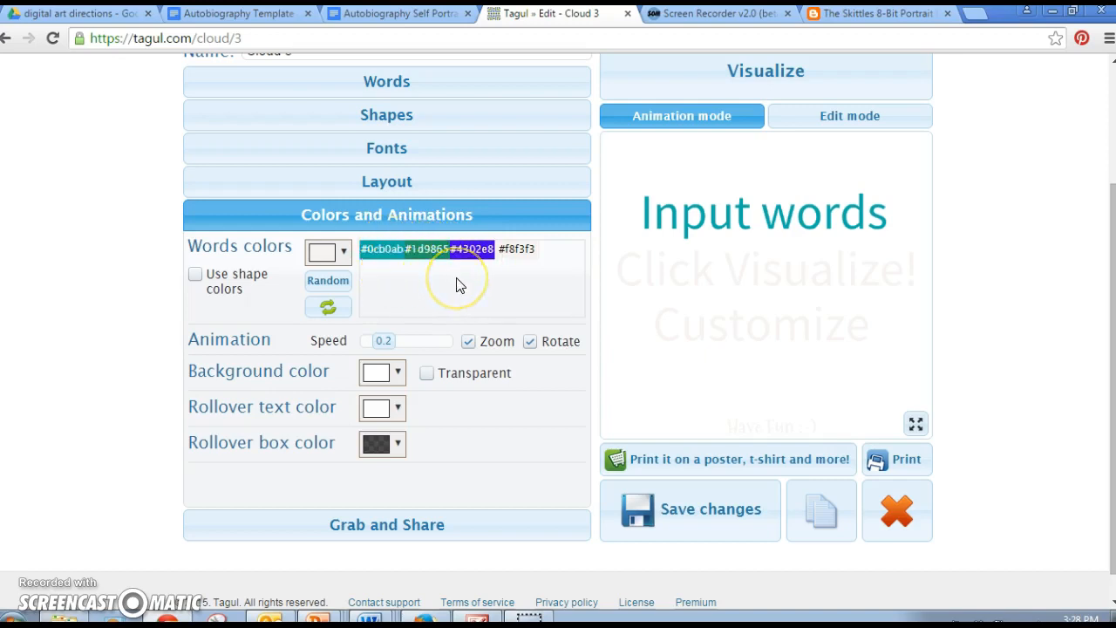
click(521, 250)
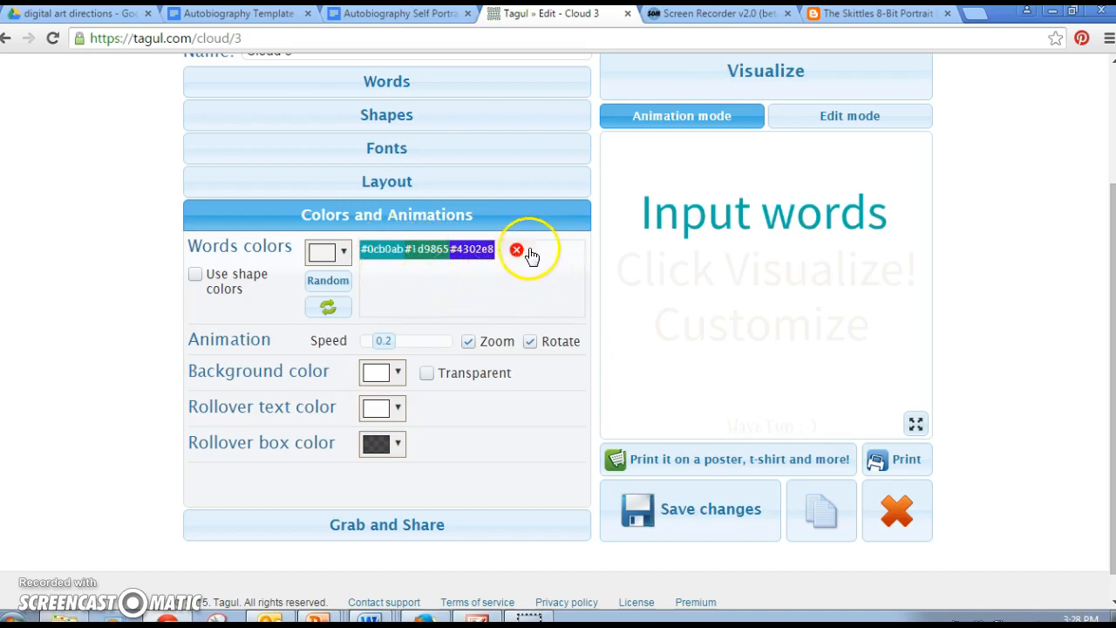
click(472, 253)
click(472, 253)
click(423, 252)
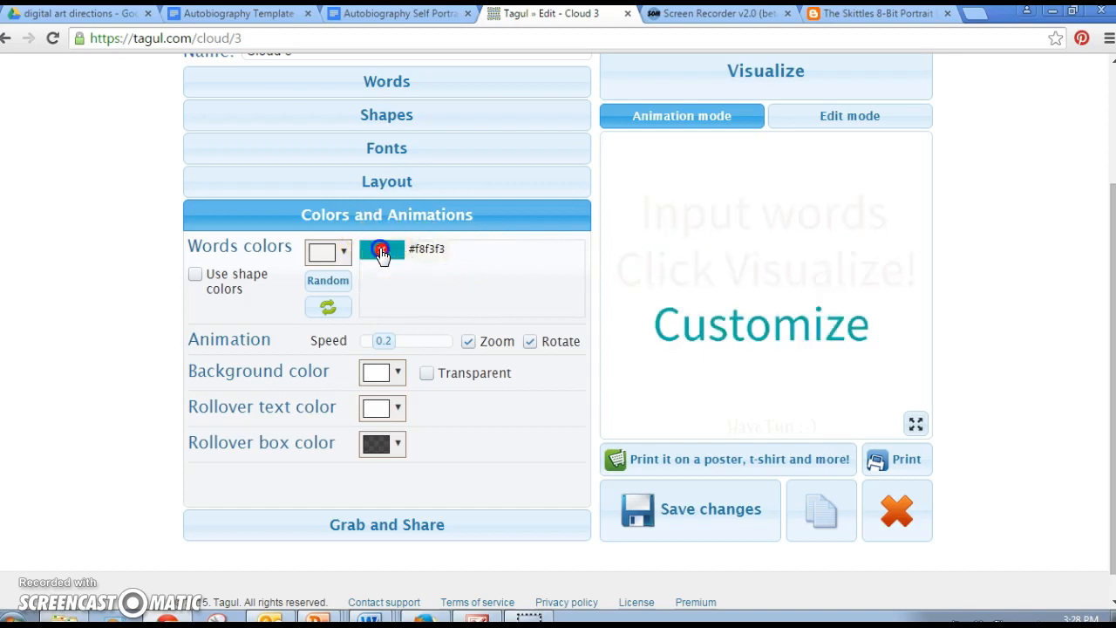
click(381, 251)
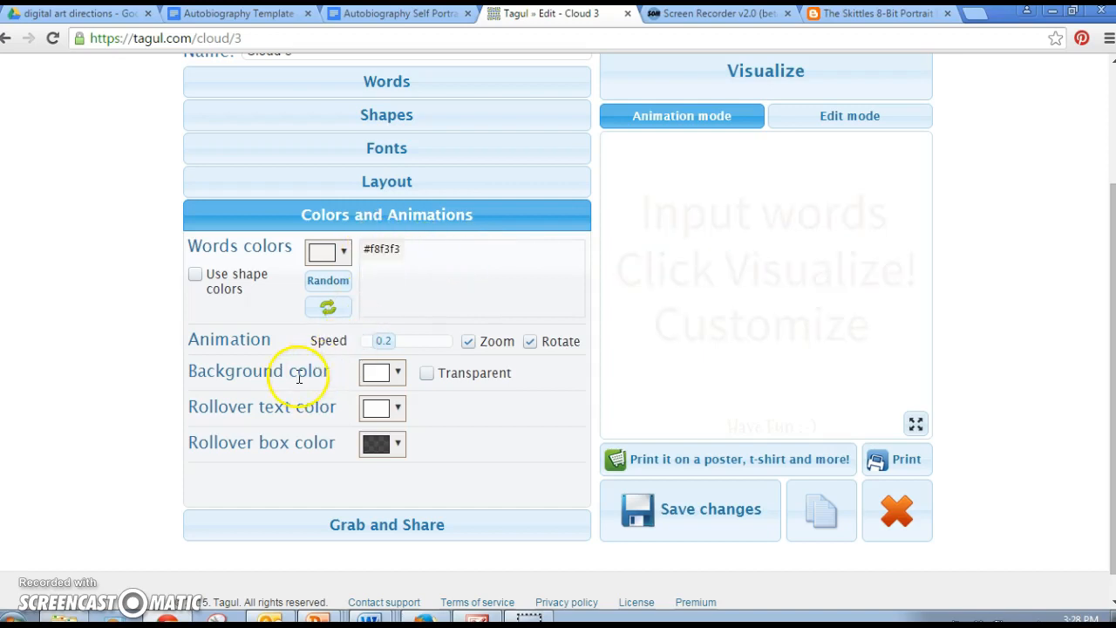
Step: Make the cloud's background transparent and visualize the word cloud, checking it in the enlarged preview
click(427, 374)
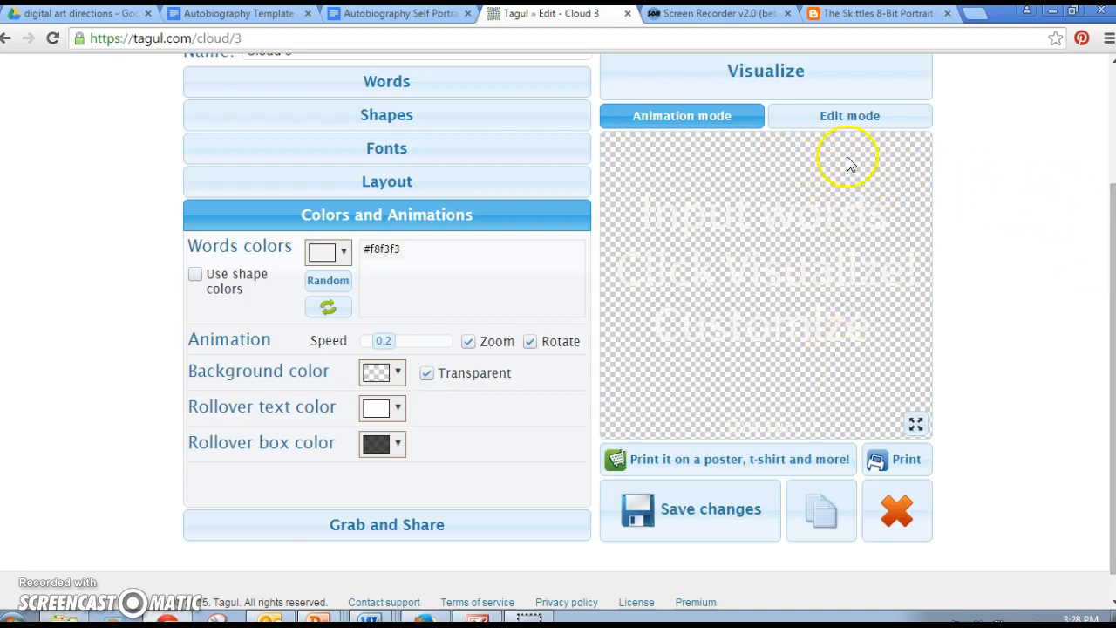
click(767, 80)
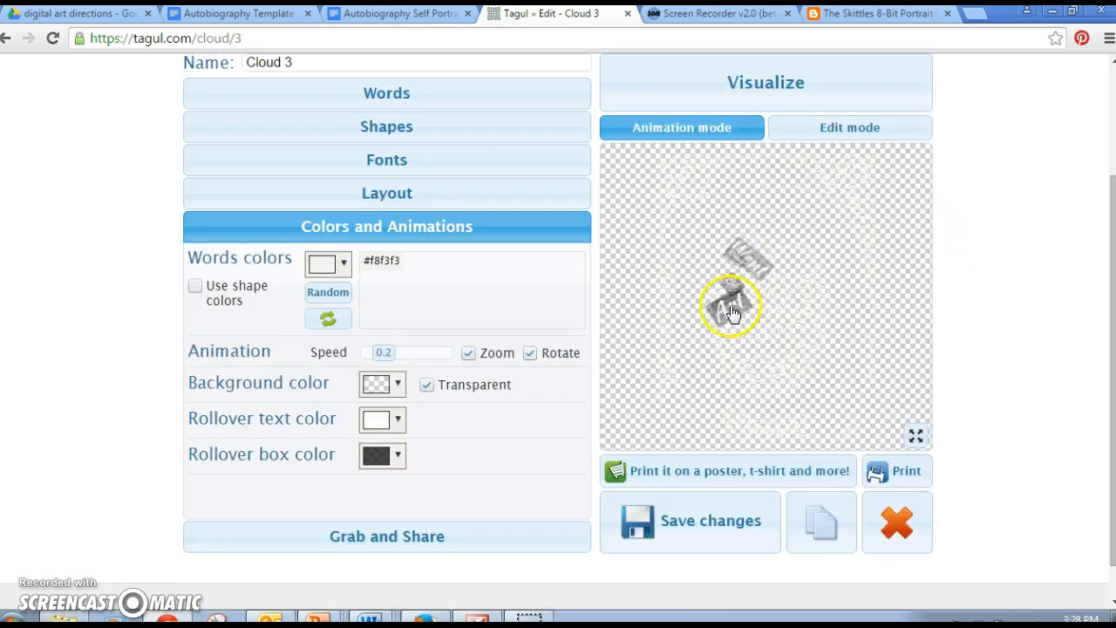
click(916, 436)
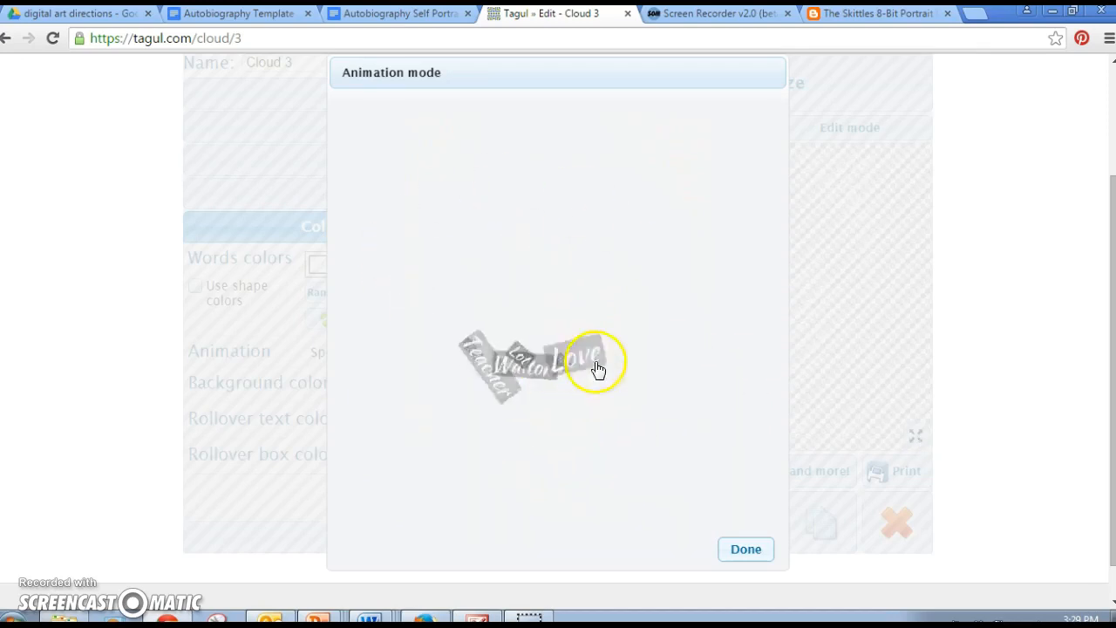
click(746, 556)
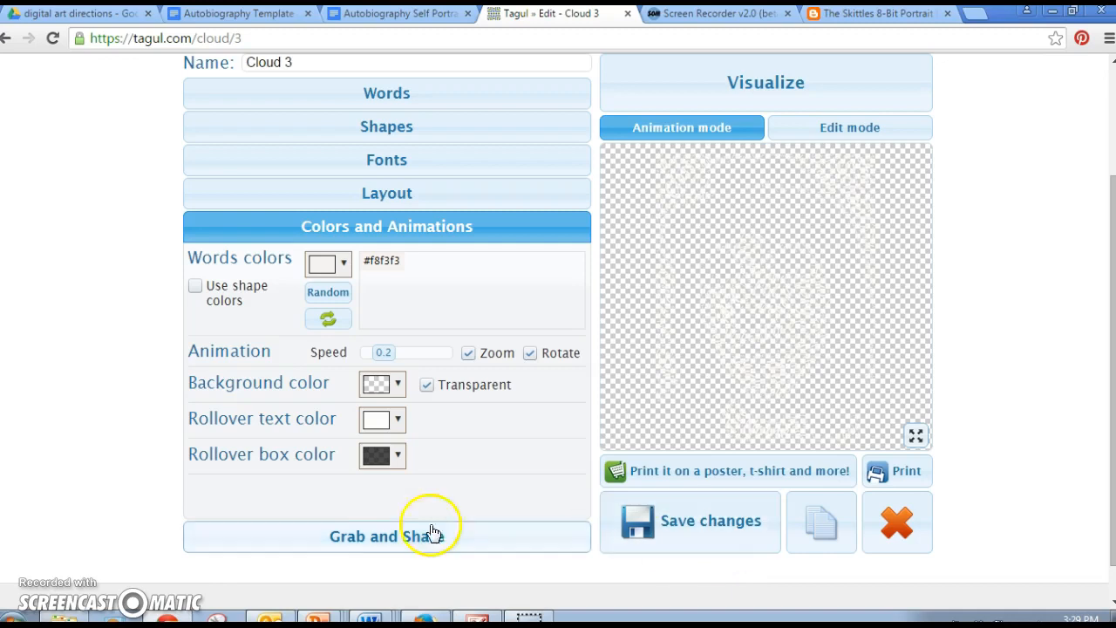
Step: Export the word cloud as a 1 MP PNG raster image
click(392, 541)
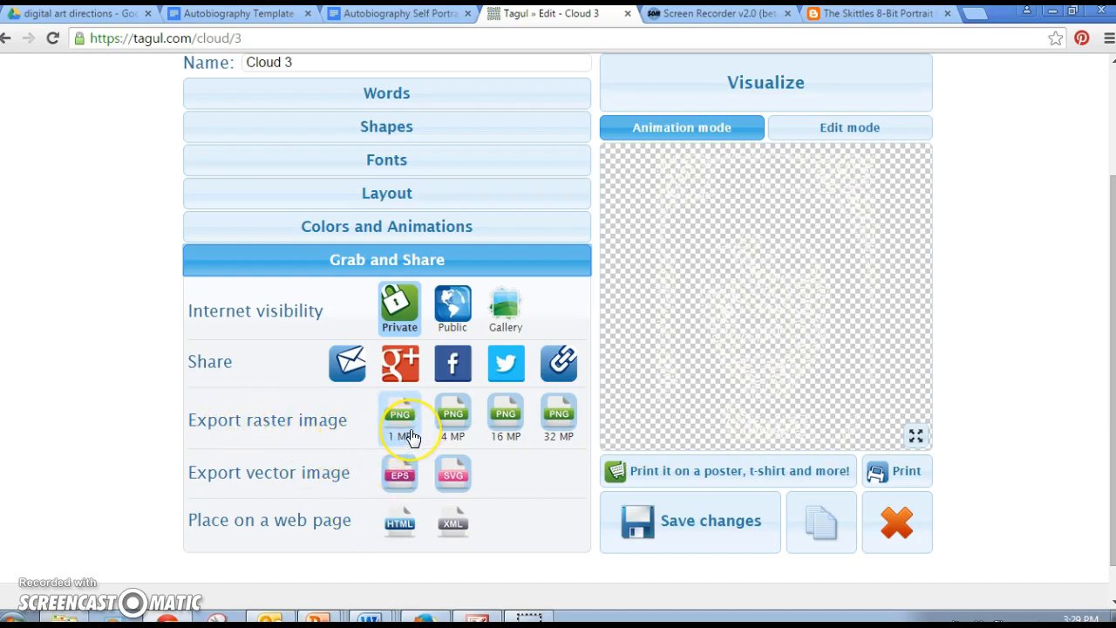
click(398, 417)
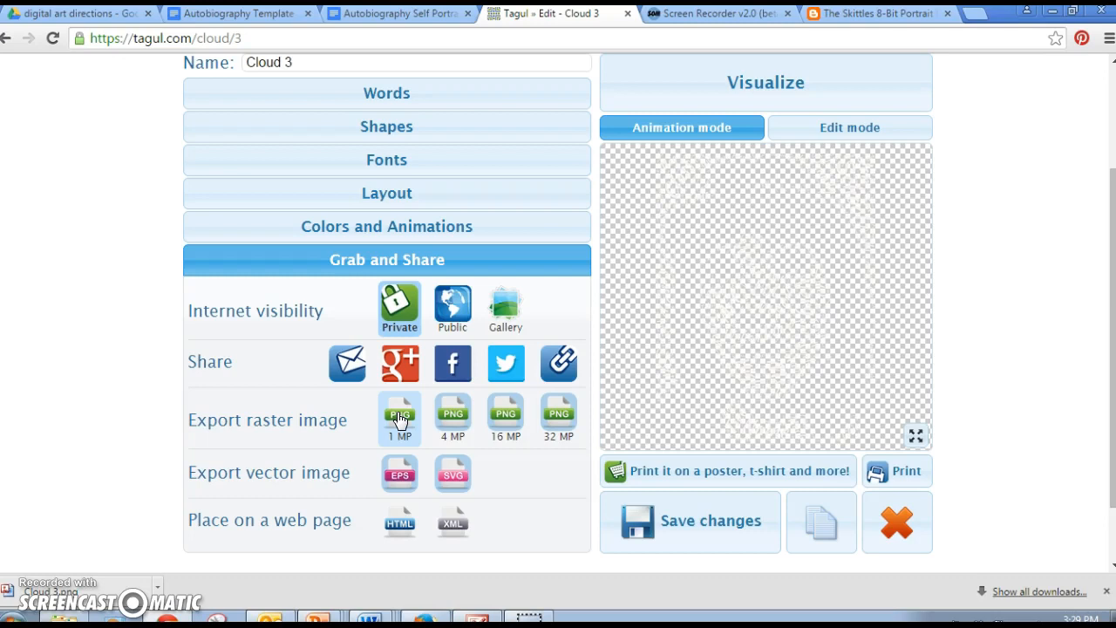
Step: Return to the self-portrait directions and open the Pixlr editor from the link in the Editing in Pixlr section
click(424, 19)
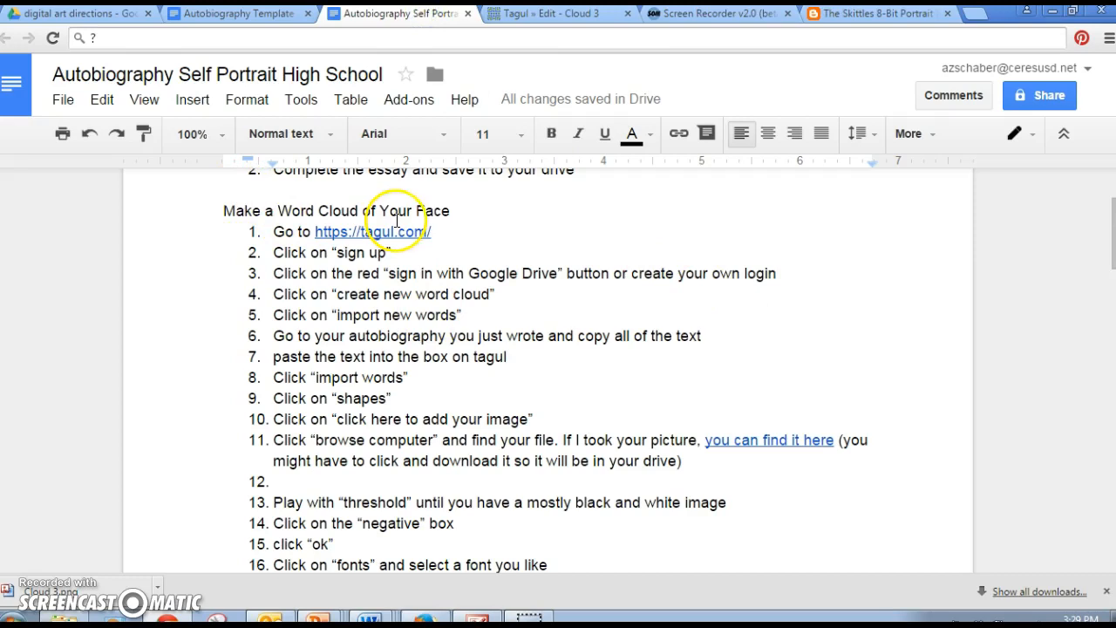
drag(1109, 248, 1110, 362)
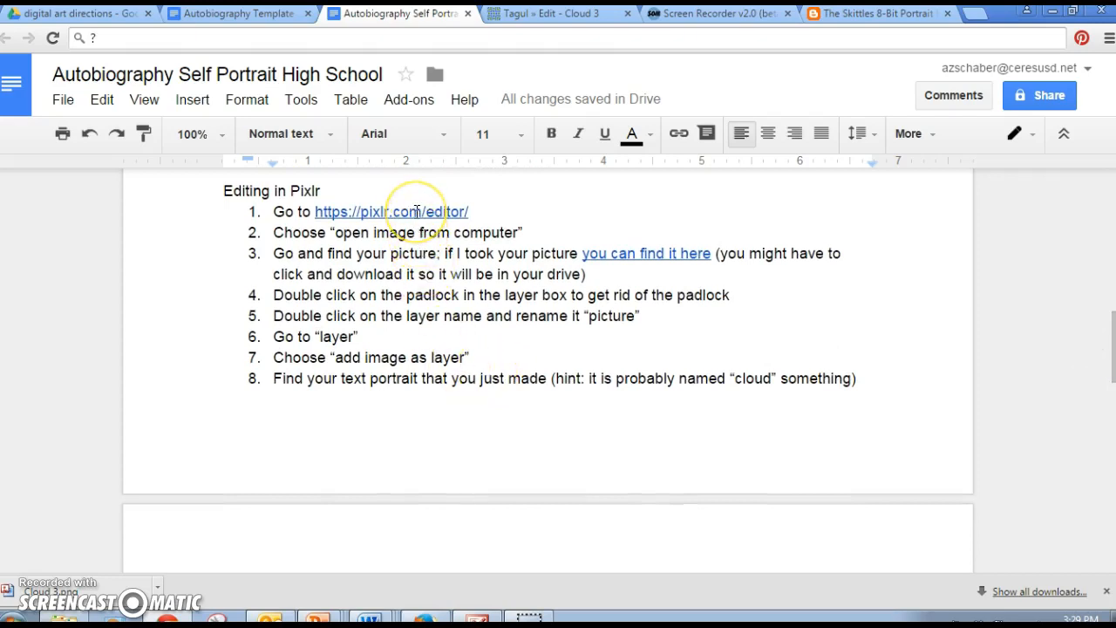
click(417, 211)
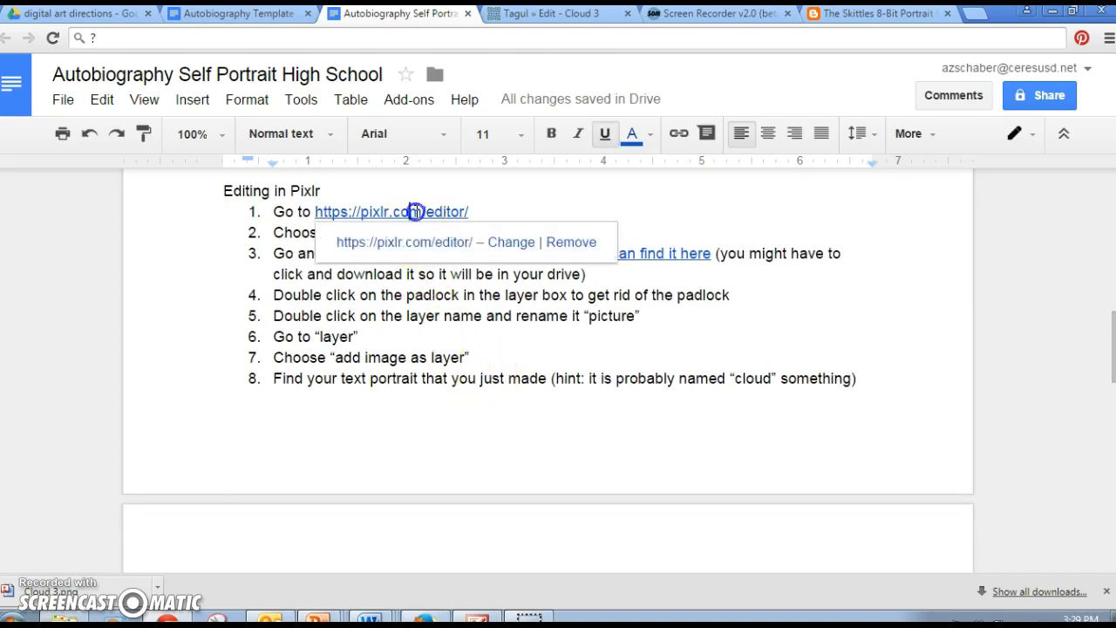
click(416, 242)
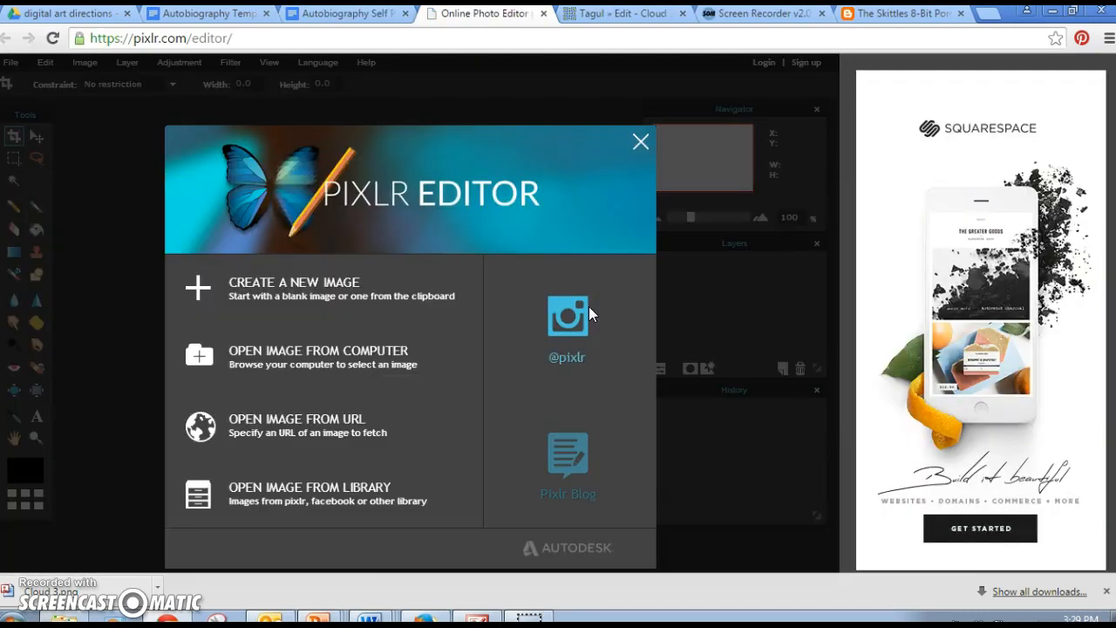
Step: Open IMG_3450.JPG from the student portraits folder in Pixlr, dismissing the reminder and checking the directions for the photo's location
click(332, 364)
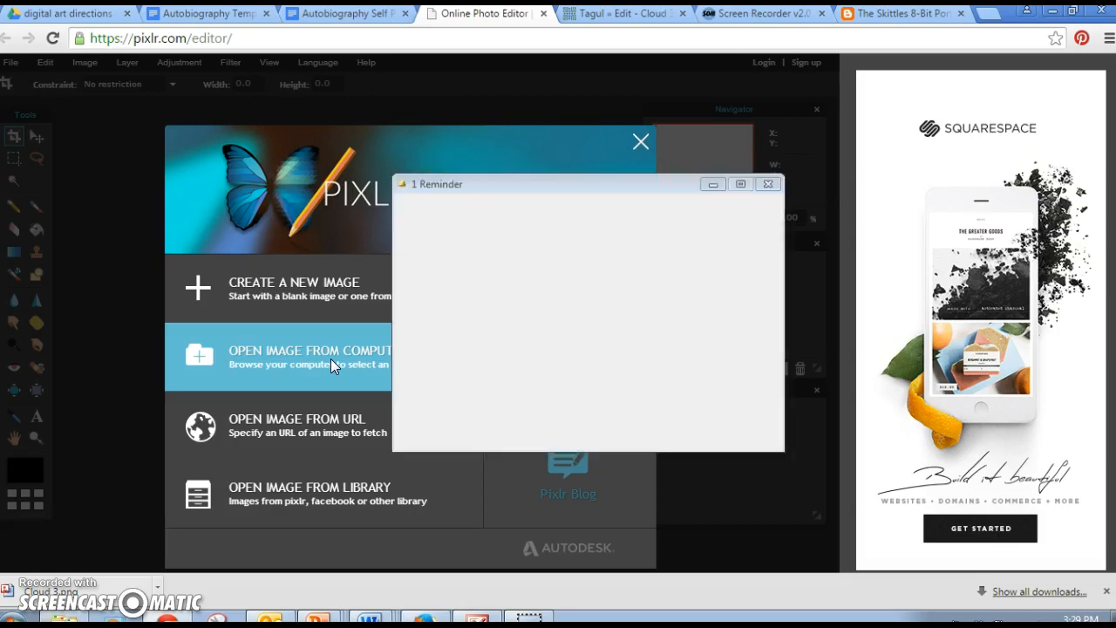
click(745, 387)
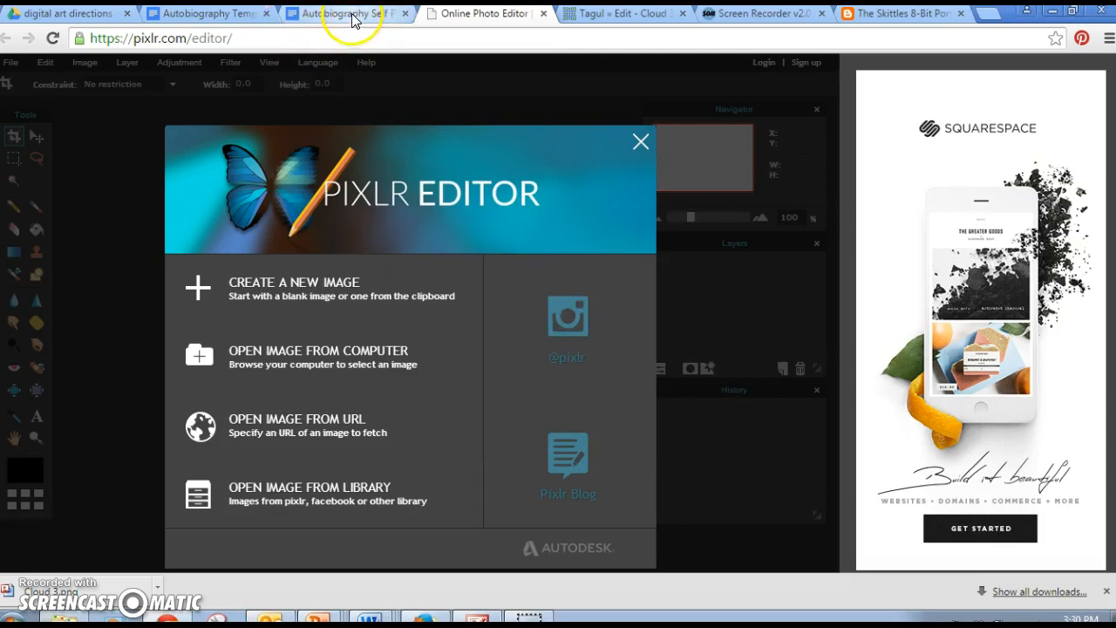
click(350, 17)
click(676, 267)
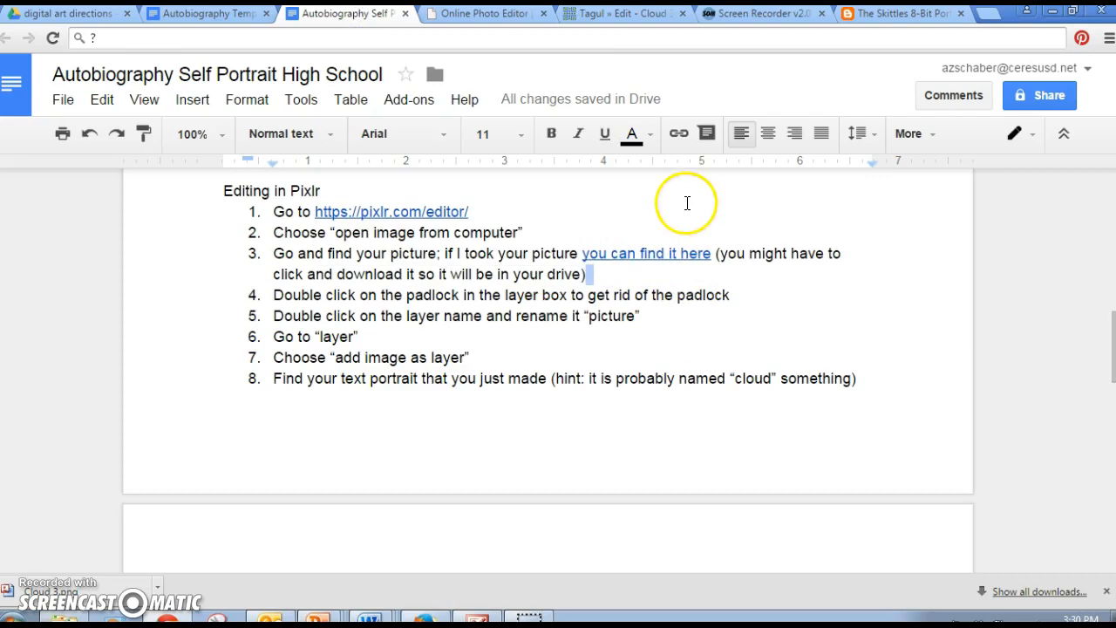
click(498, 15)
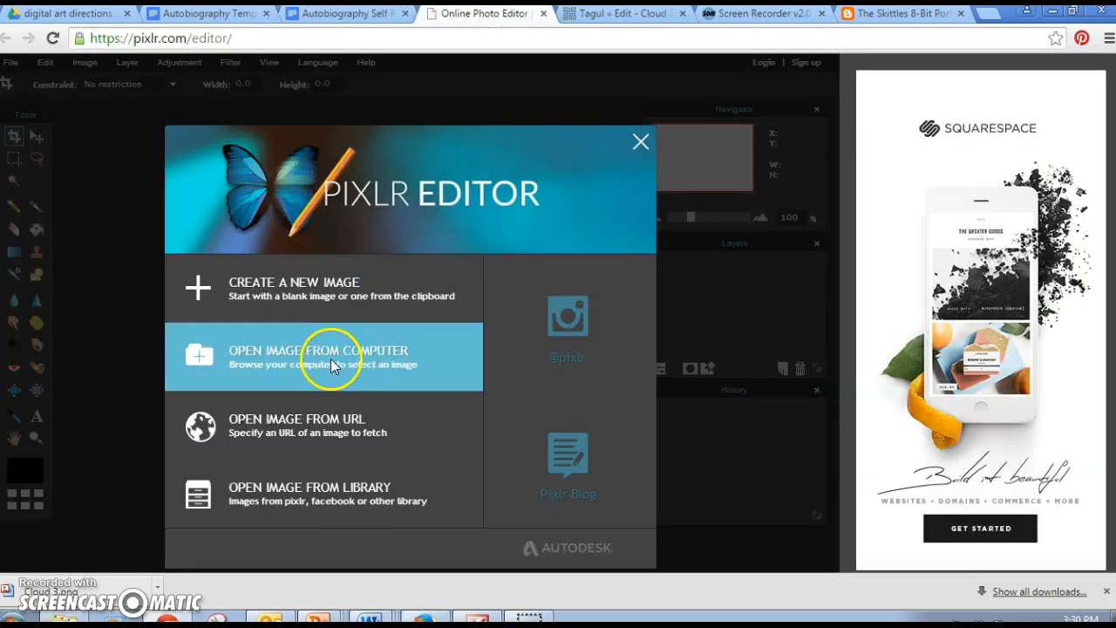
click(330, 358)
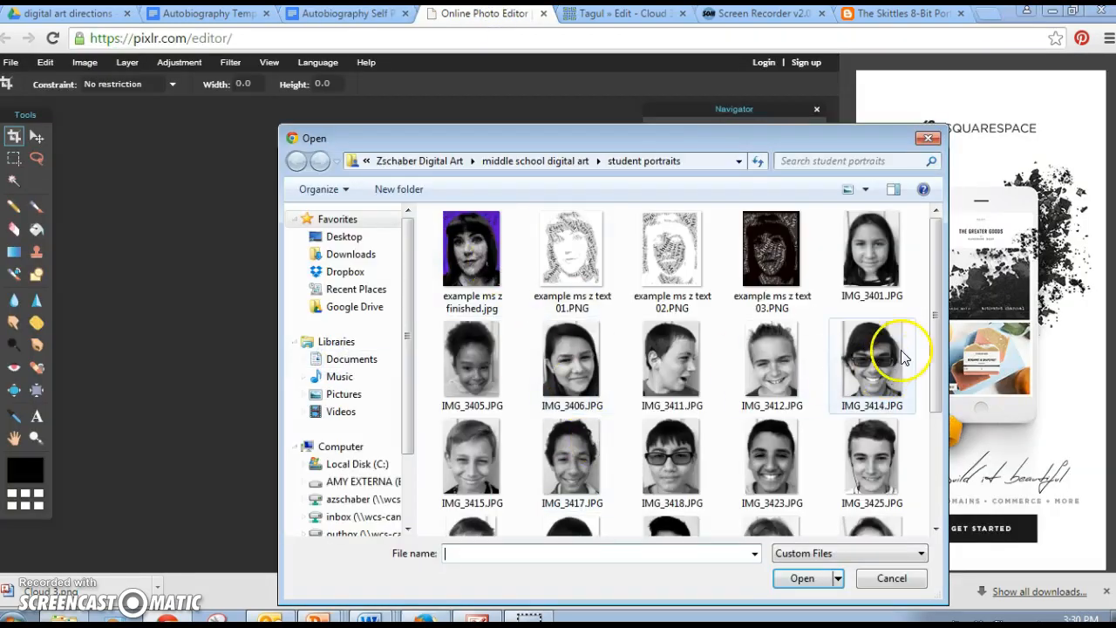
drag(937, 358, 924, 469)
click(672, 486)
click(810, 588)
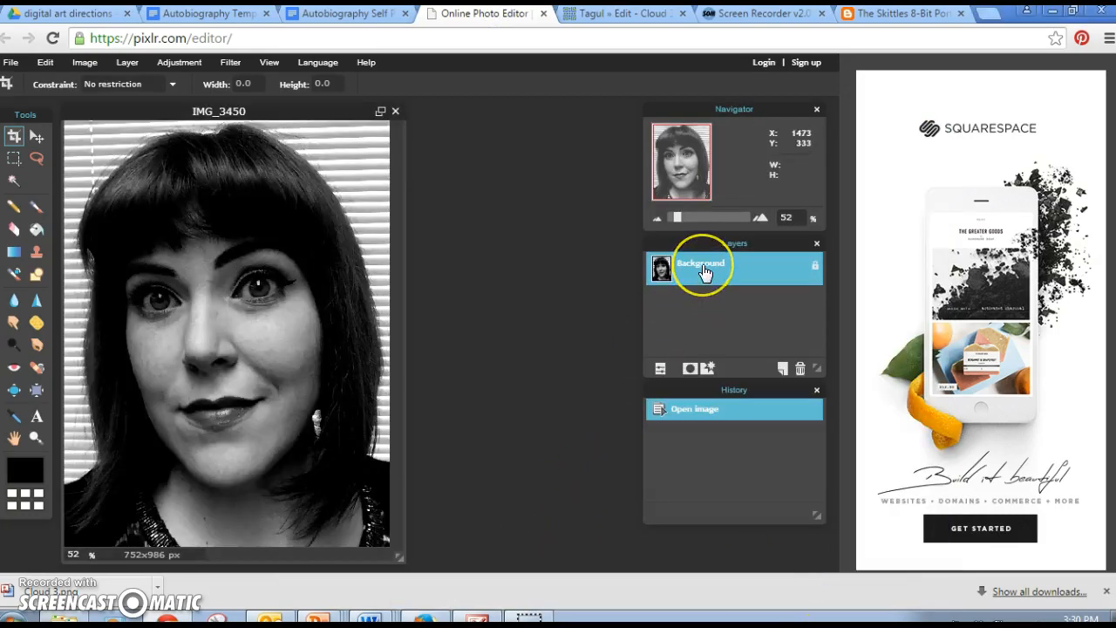
Step: Unlock the photo's background layer and rename it "picture"
click(814, 267)
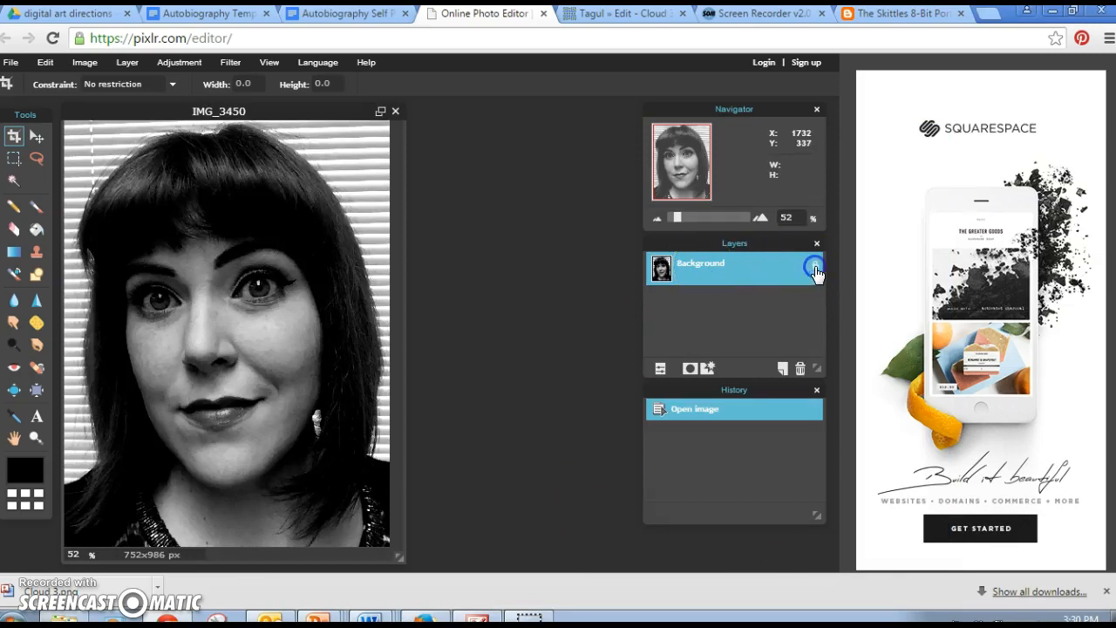
double_click(697, 271)
text(picture)
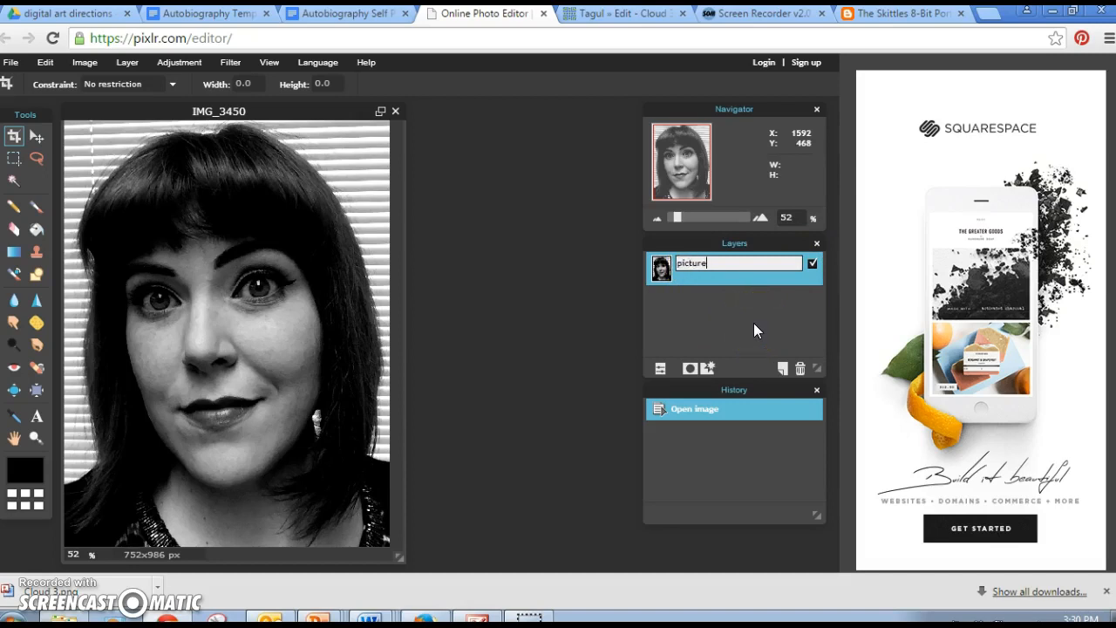
click(750, 329)
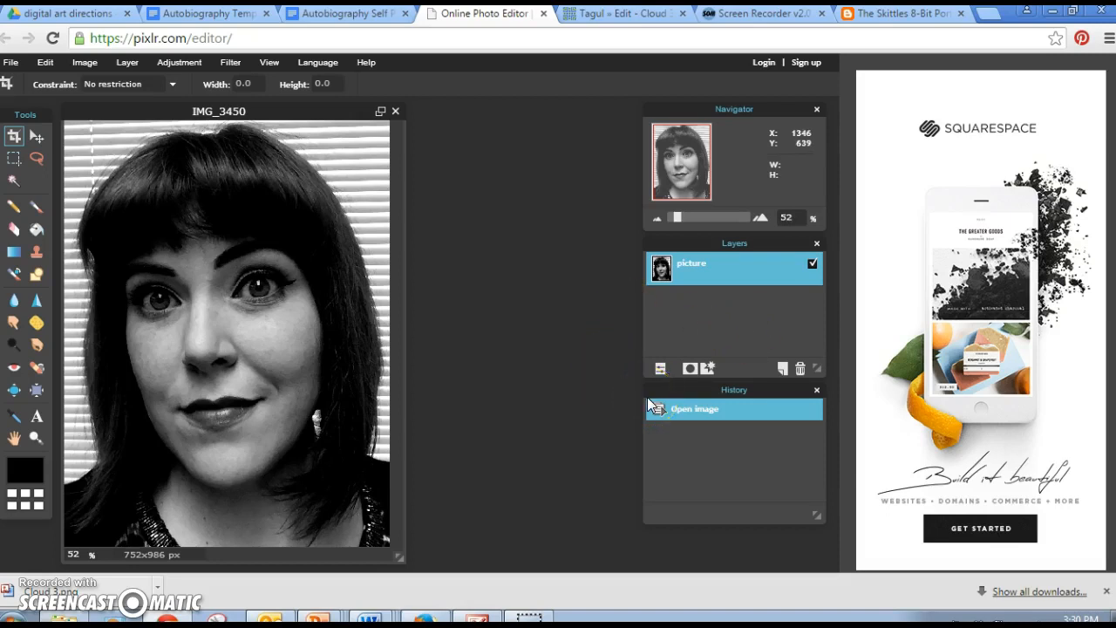
Step: Add Cloud 2 (1).png from the Downloads folder as a new layer over the portrait
click(131, 65)
click(136, 132)
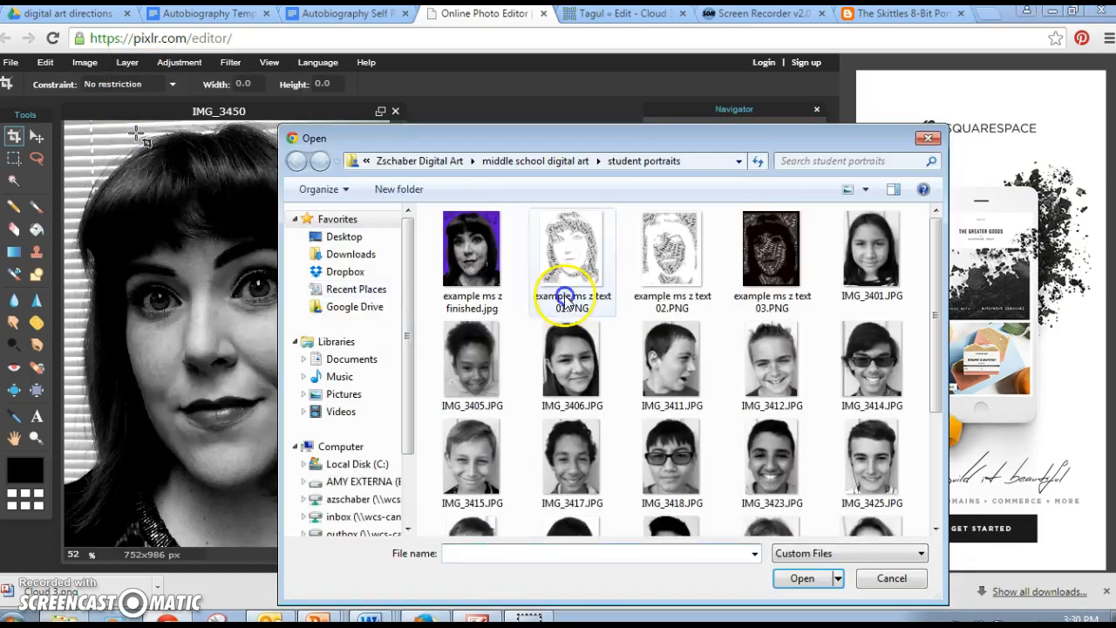
click(336, 306)
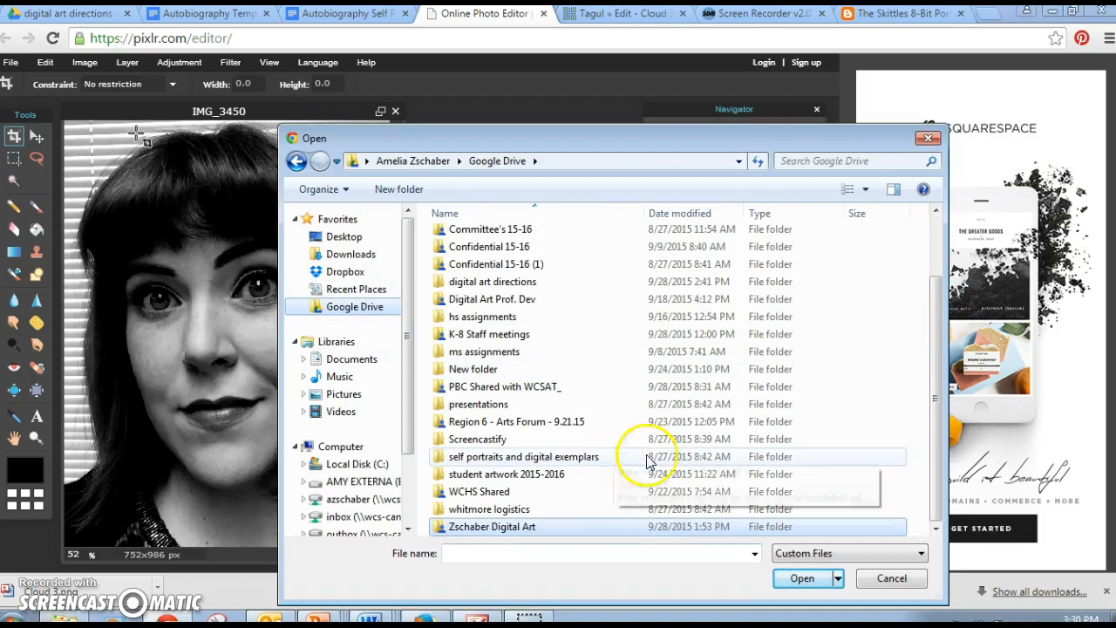
click(348, 255)
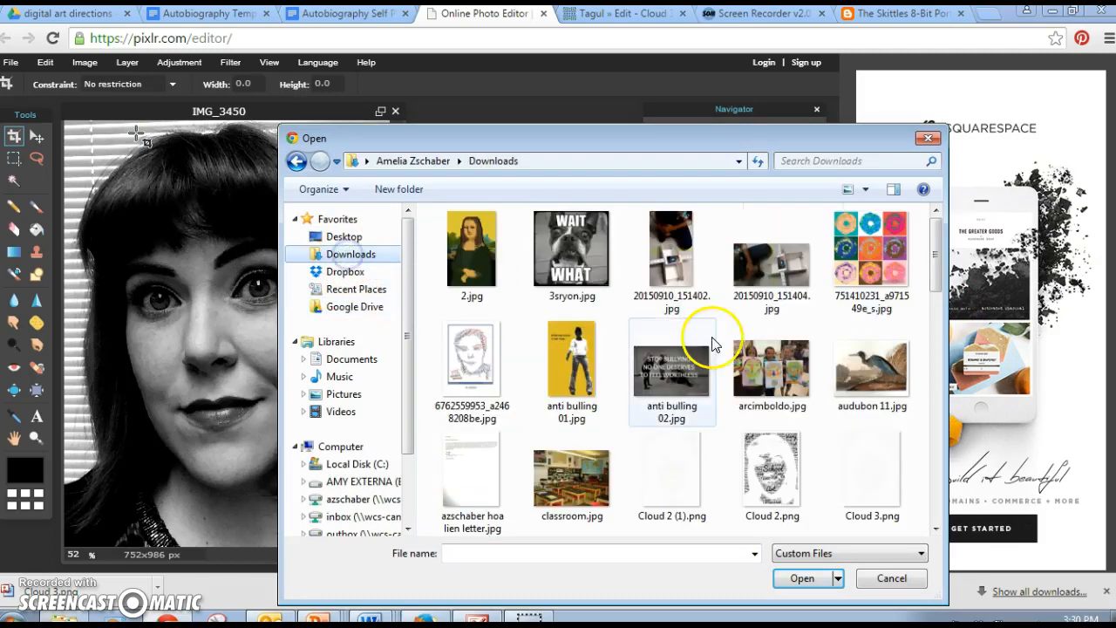
click(660, 473)
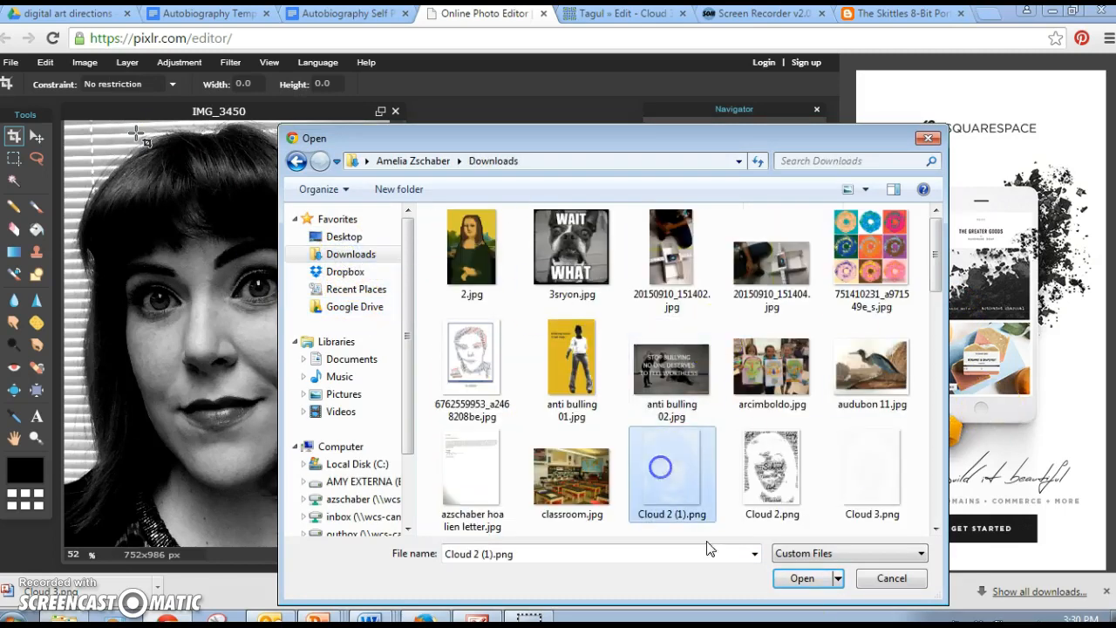
click(799, 578)
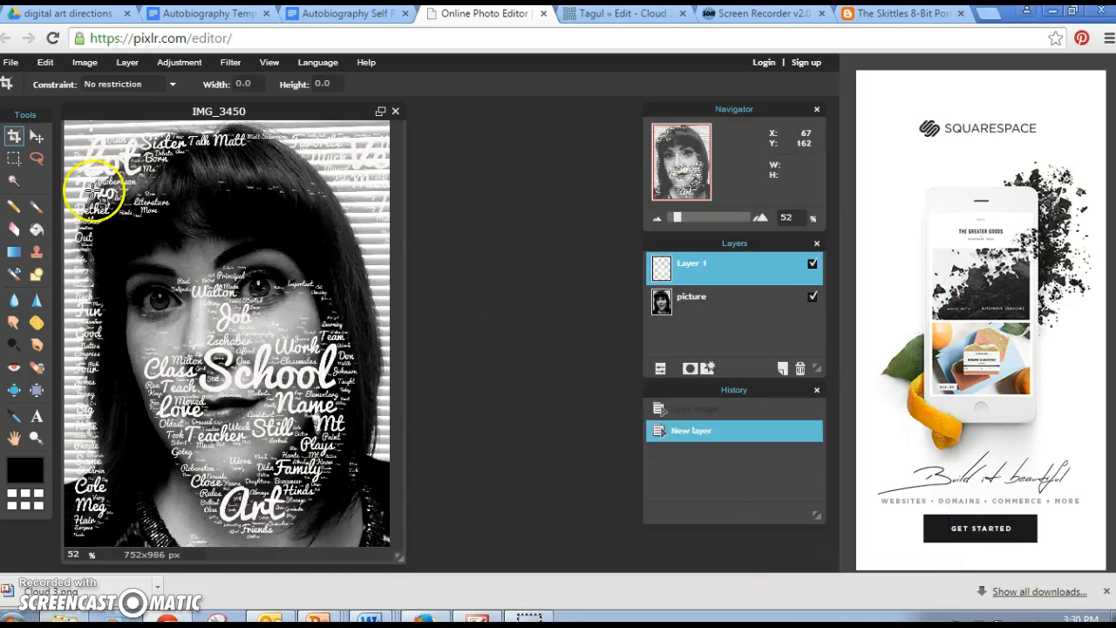
Step: Move the word cloud over the face and scale it with Free transform to fit the portrait's edges, applying the changes
click(36, 135)
drag(219, 378, 206, 345)
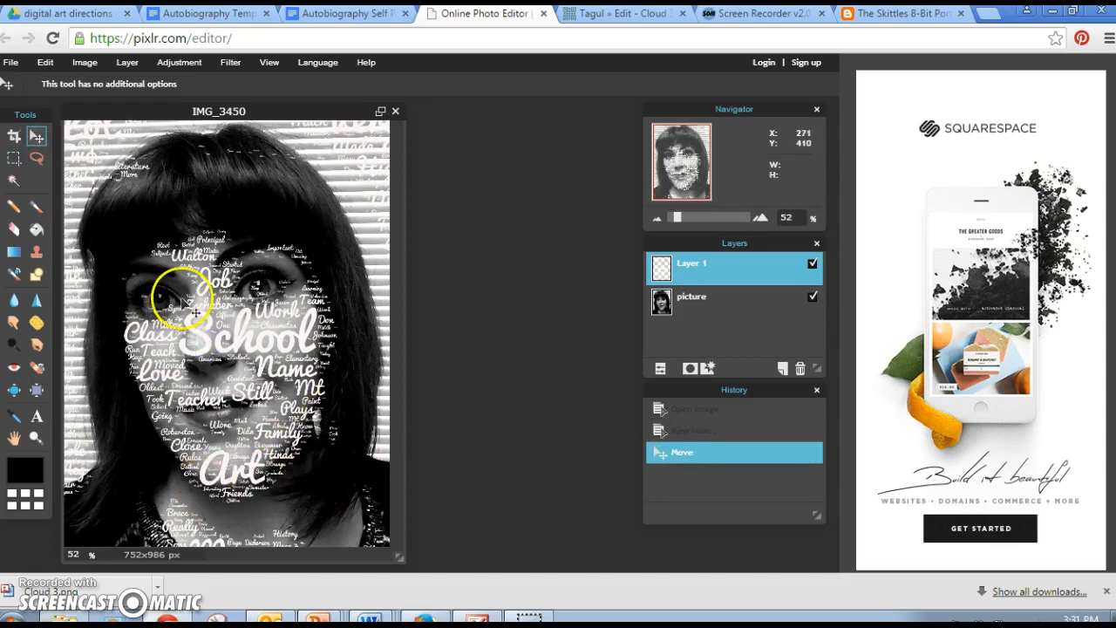
click(46, 63)
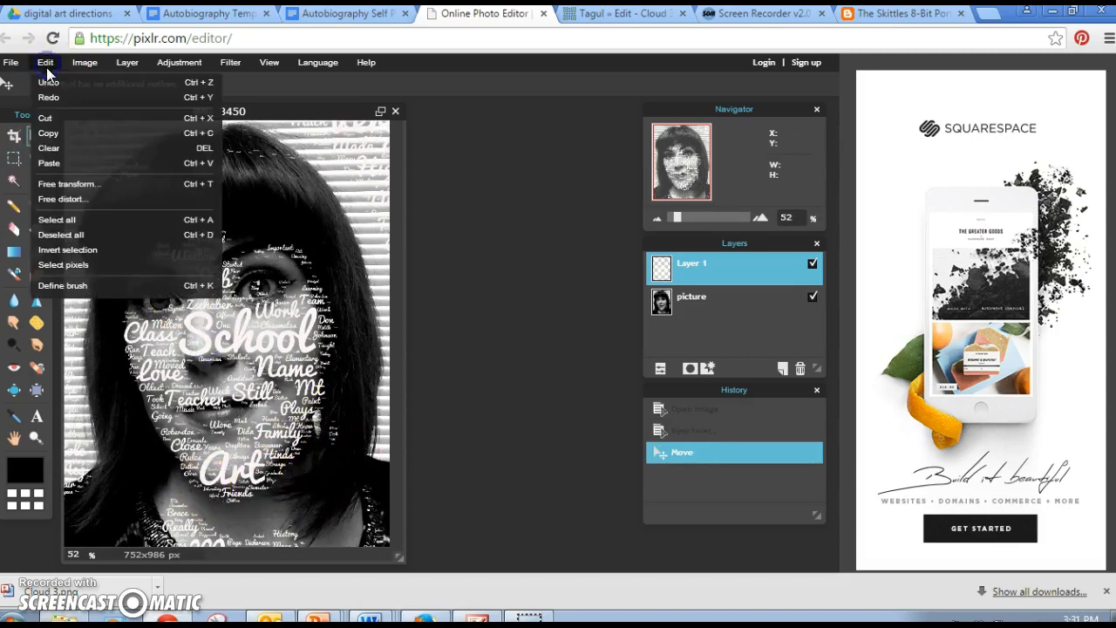
click(62, 184)
drag(53, 97, 52, 113)
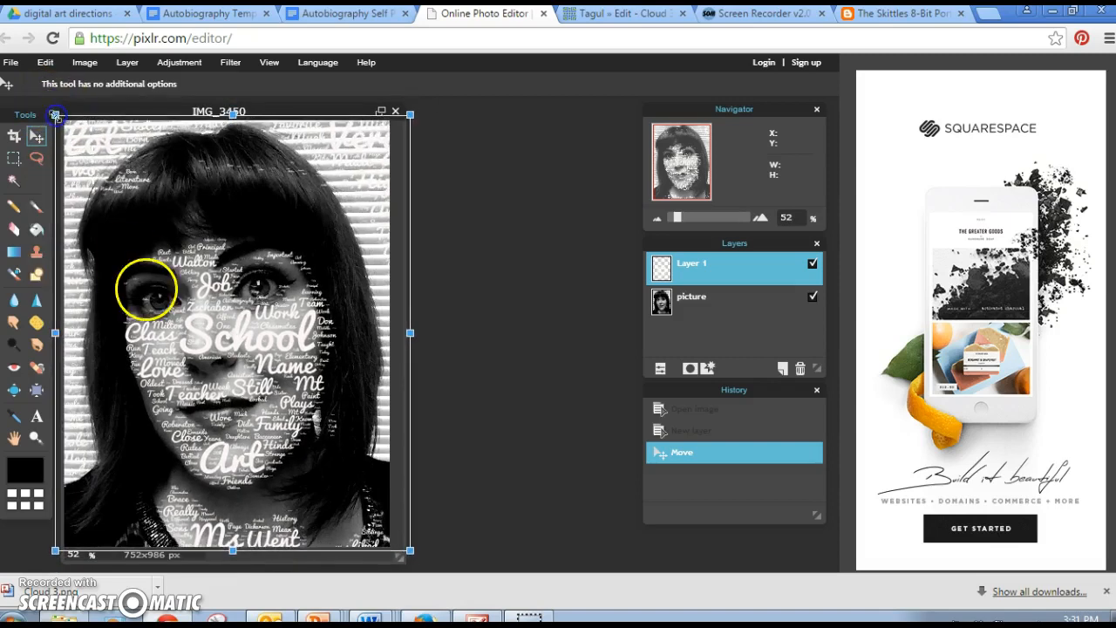
click(192, 335)
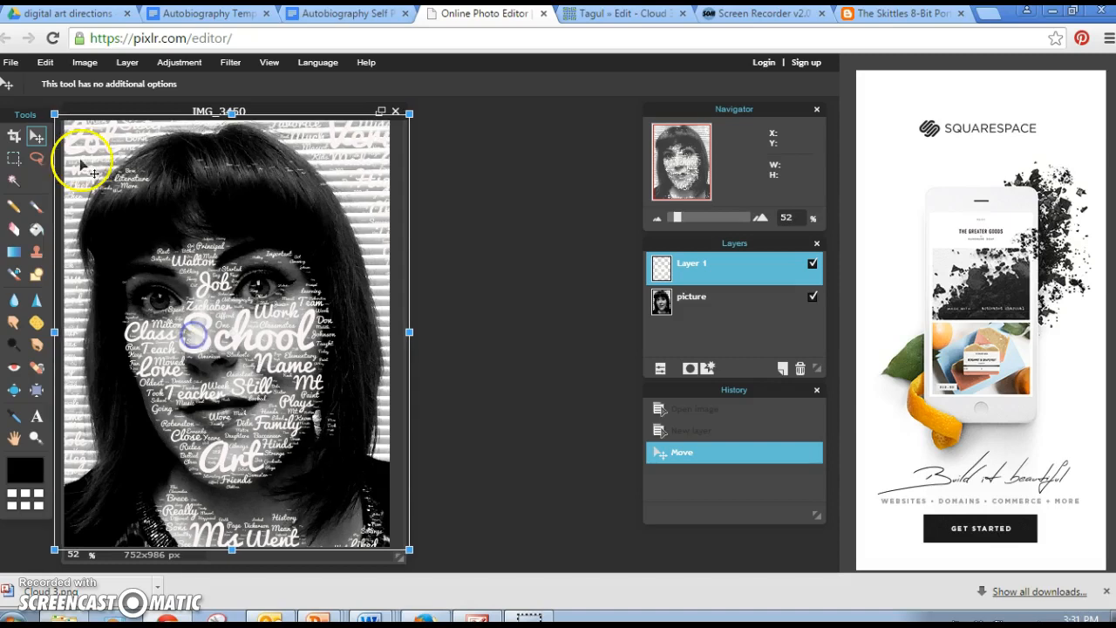
drag(53, 115, 64, 121)
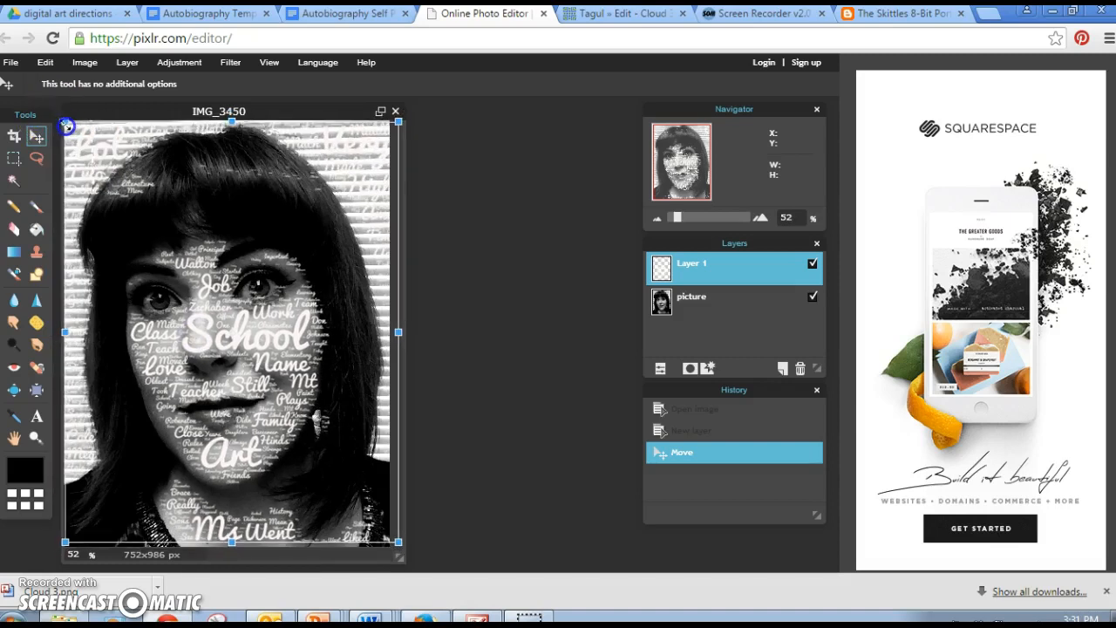
drag(207, 328, 199, 330)
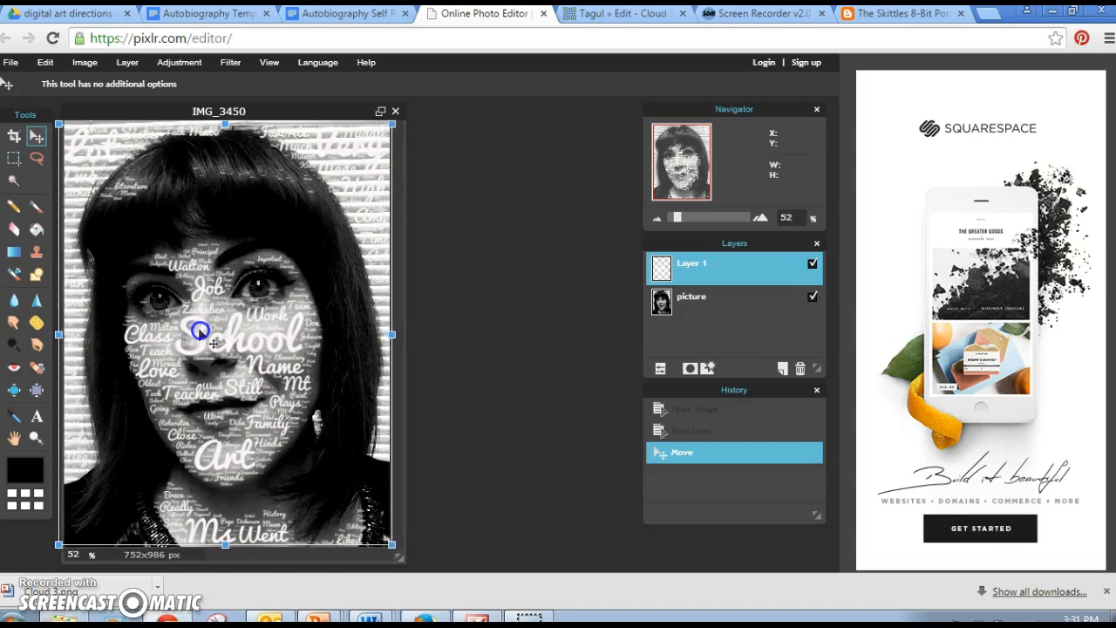
drag(59, 125, 64, 128)
click(430, 283)
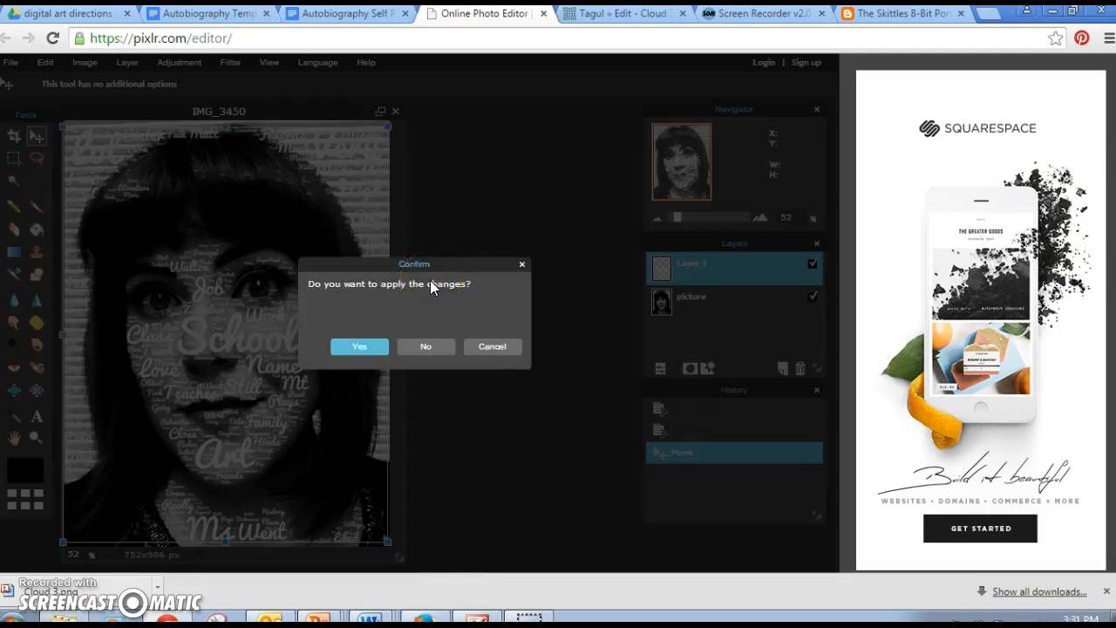
click(367, 346)
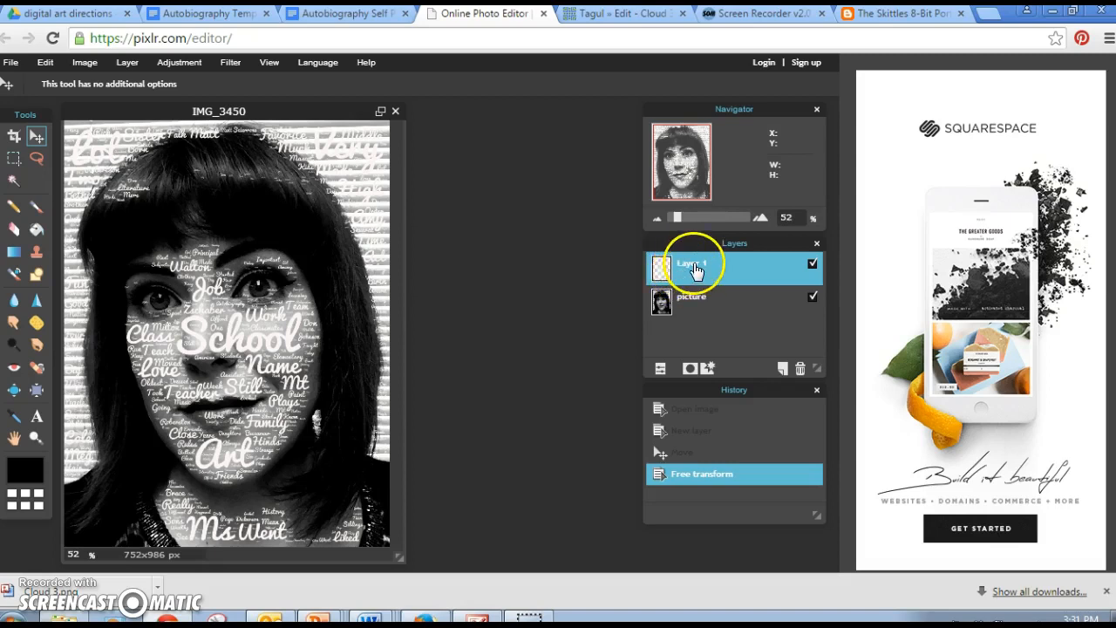
Step: Rename the word cloud layer "text" and keep it as the active layer
double_click(695, 269)
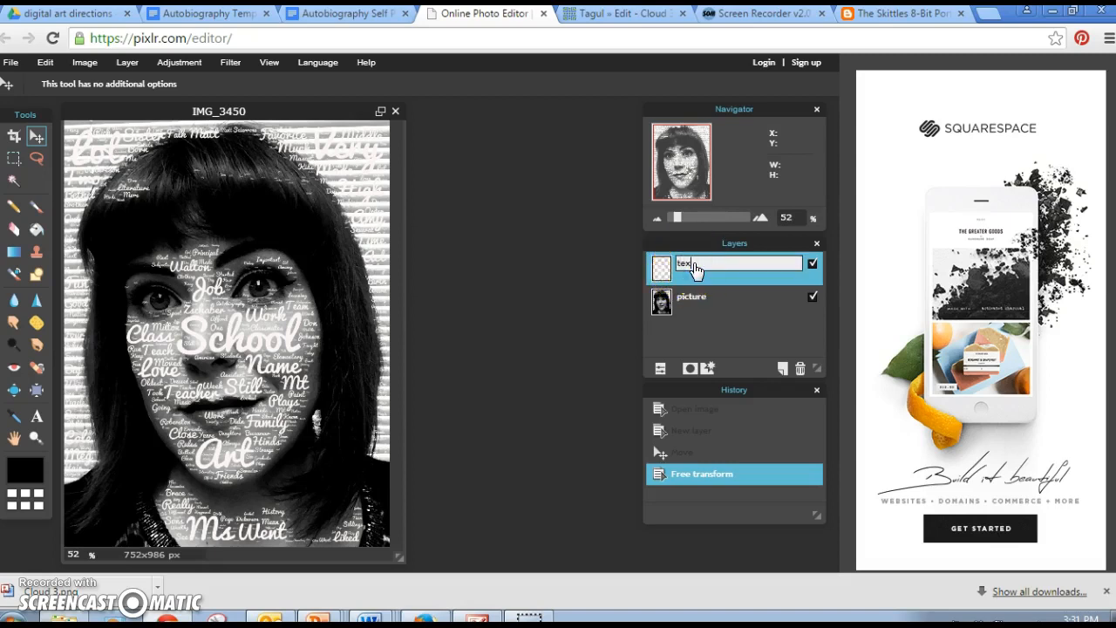
click(718, 294)
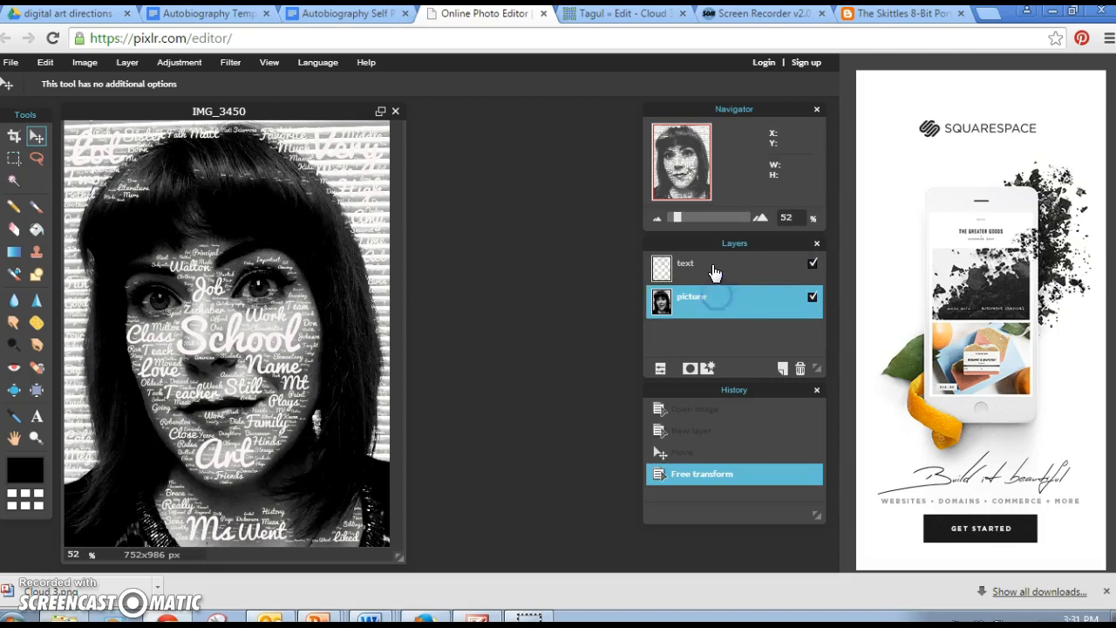
click(713, 271)
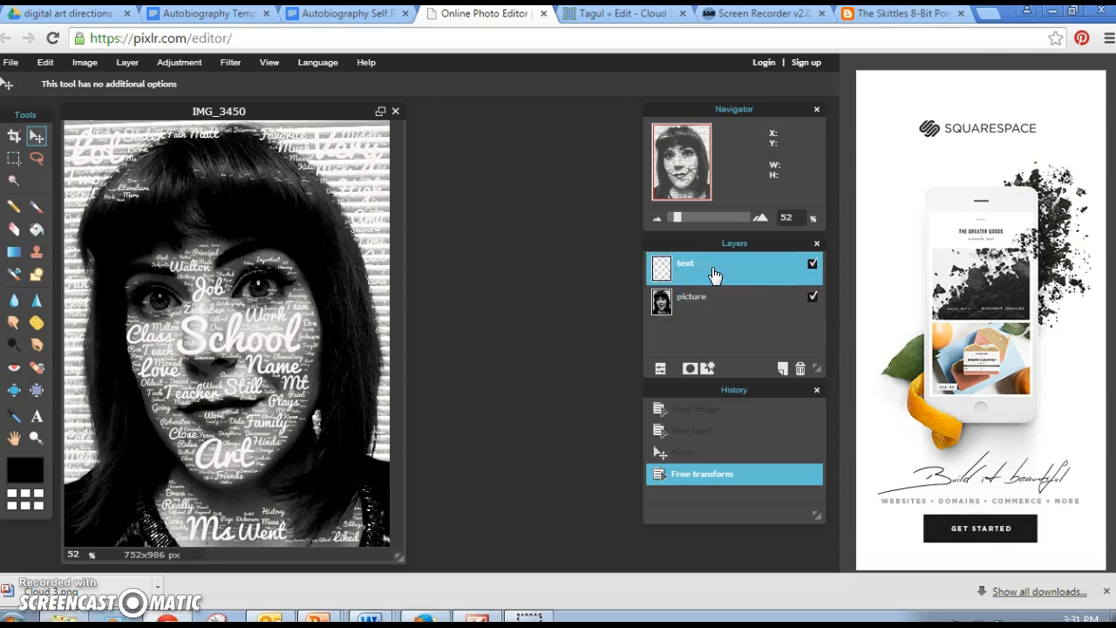
click(331, 249)
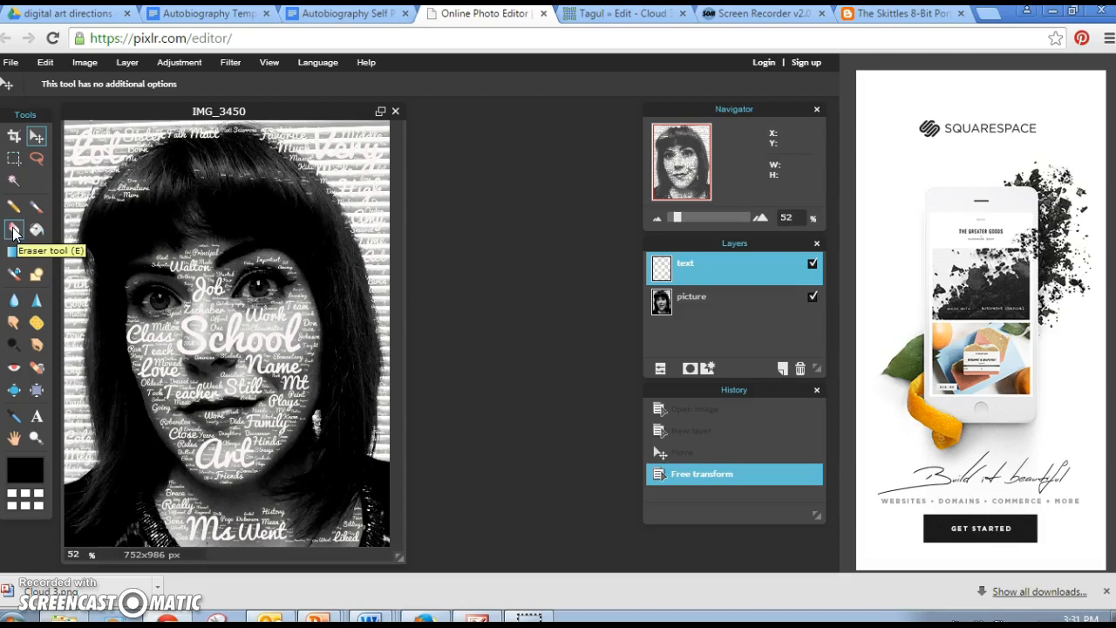
Step: Erase the words over the hair and background around the face with the hard round 100 eraser brush
click(13, 230)
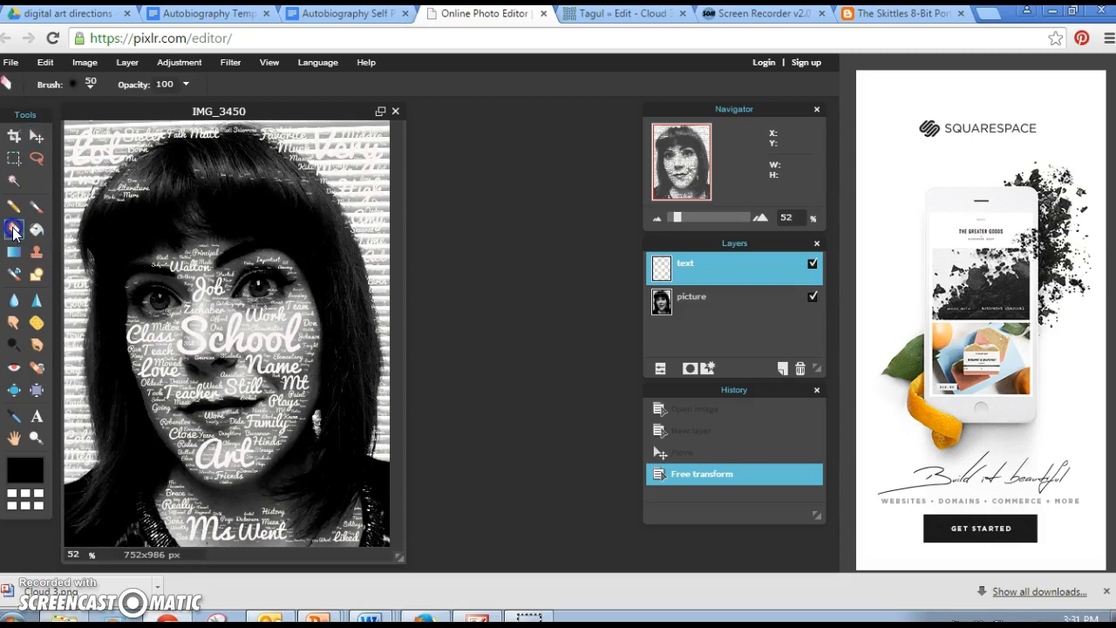
click(88, 85)
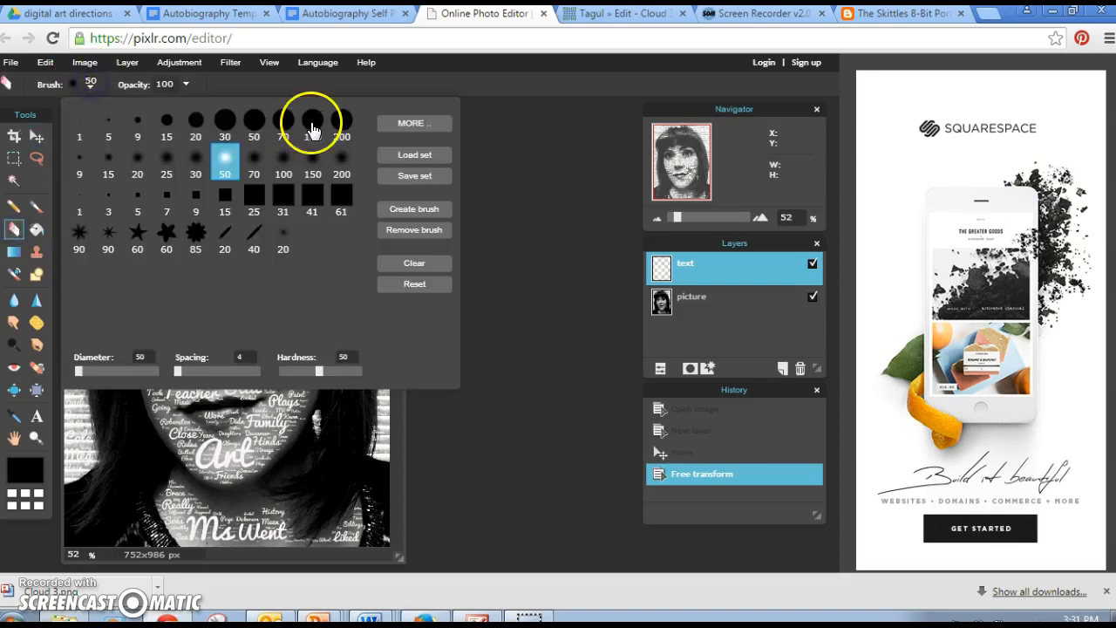
click(312, 124)
click(452, 441)
mouse_move(386, 436)
mouse_down()
mouse_move(387, 196)
mouse_move(375, 138)
mouse_move(355, 173)
mouse_move(365, 235)
mouse_move(364, 213)
mouse_move(305, 155)
mouse_move(277, 163)
mouse_move(288, 184)
mouse_move(211, 173)
mouse_move(327, 196)
mouse_move(332, 136)
mouse_move(248, 127)
mouse_move(85, 139)
mouse_move(85, 202)
mouse_move(159, 172)
mouse_move(118, 190)
mouse_move(121, 154)
mouse_up()
drag(76, 256, 69, 479)
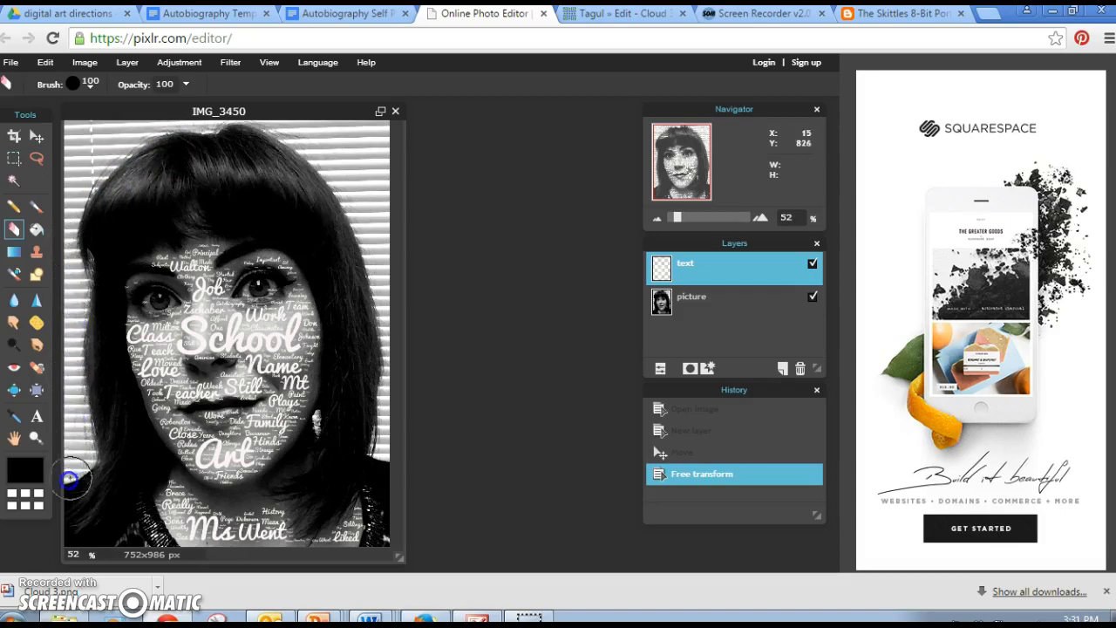
drag(87, 440, 57, 444)
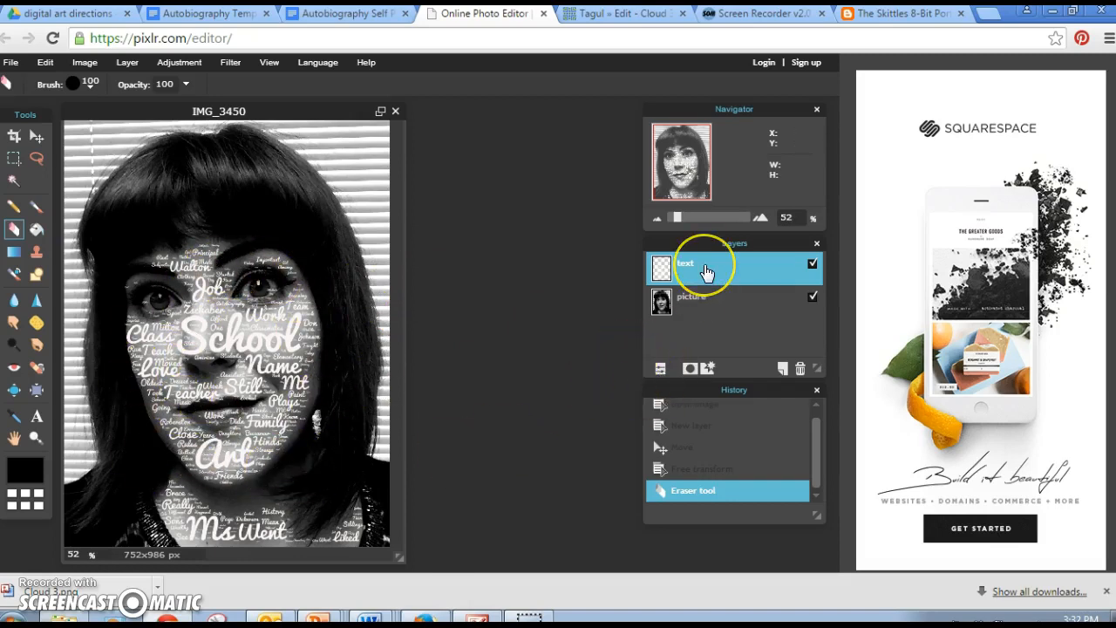
Step: Lower the text layer's opacity to 53, then close the layer settings and make the picture layer active
click(660, 368)
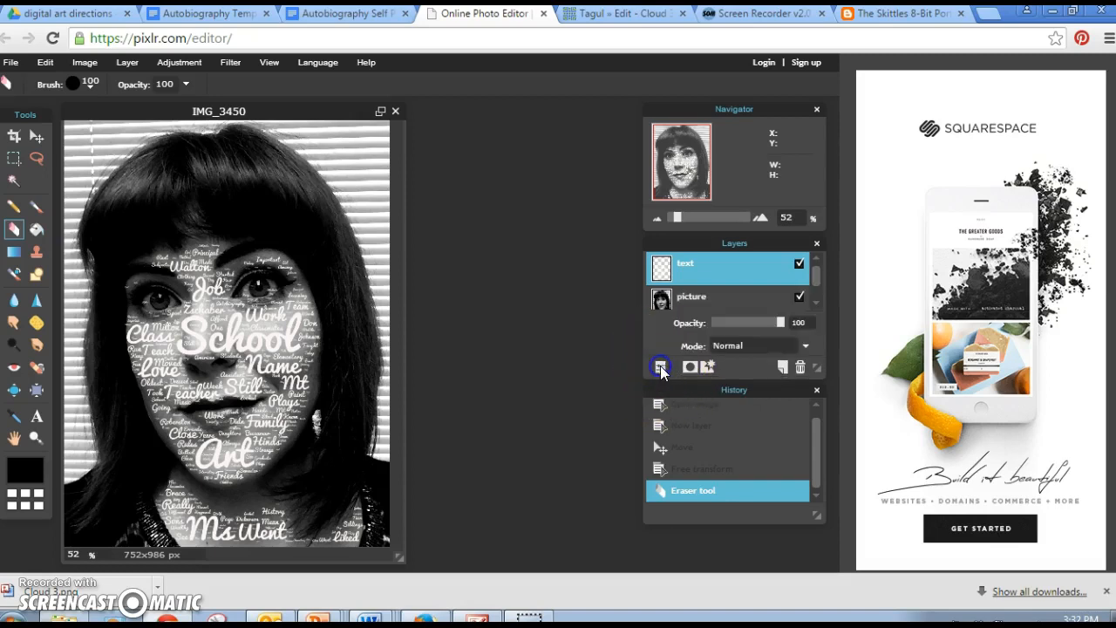
drag(783, 324, 747, 327)
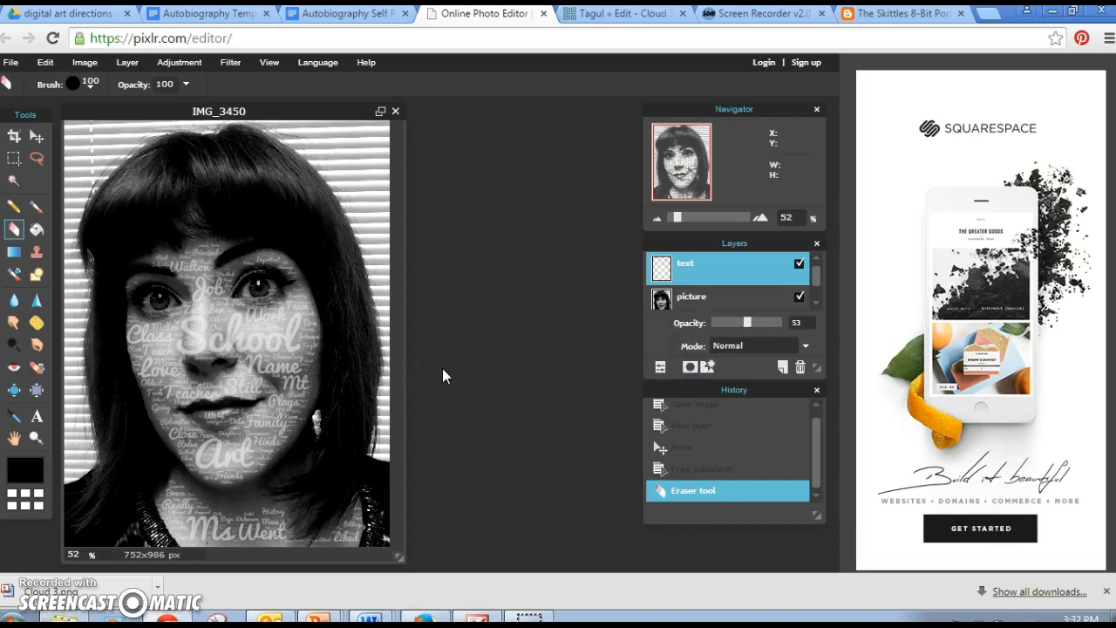
click(706, 300)
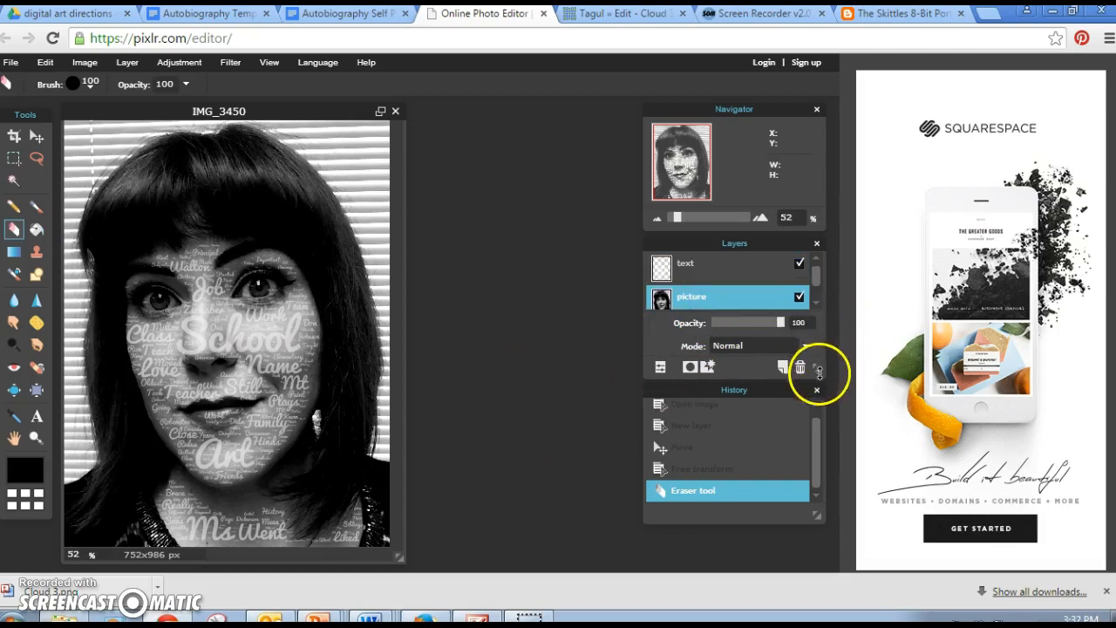
click(659, 371)
click(699, 302)
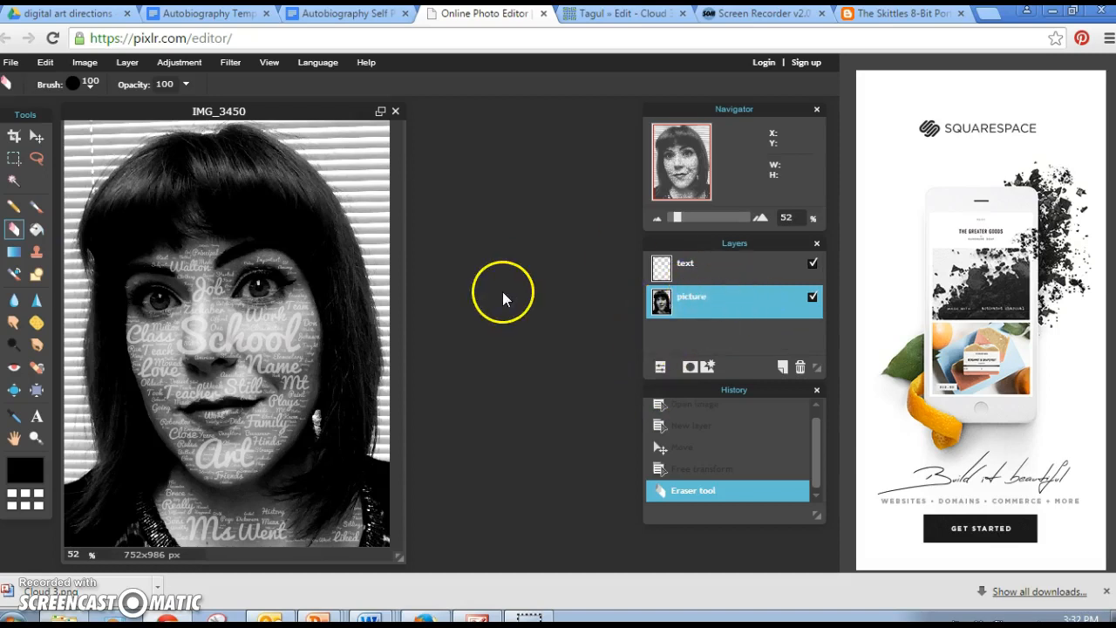
Step: Select the window blinds behind the head with the Wand tool, raising its tolerance to 50
click(15, 182)
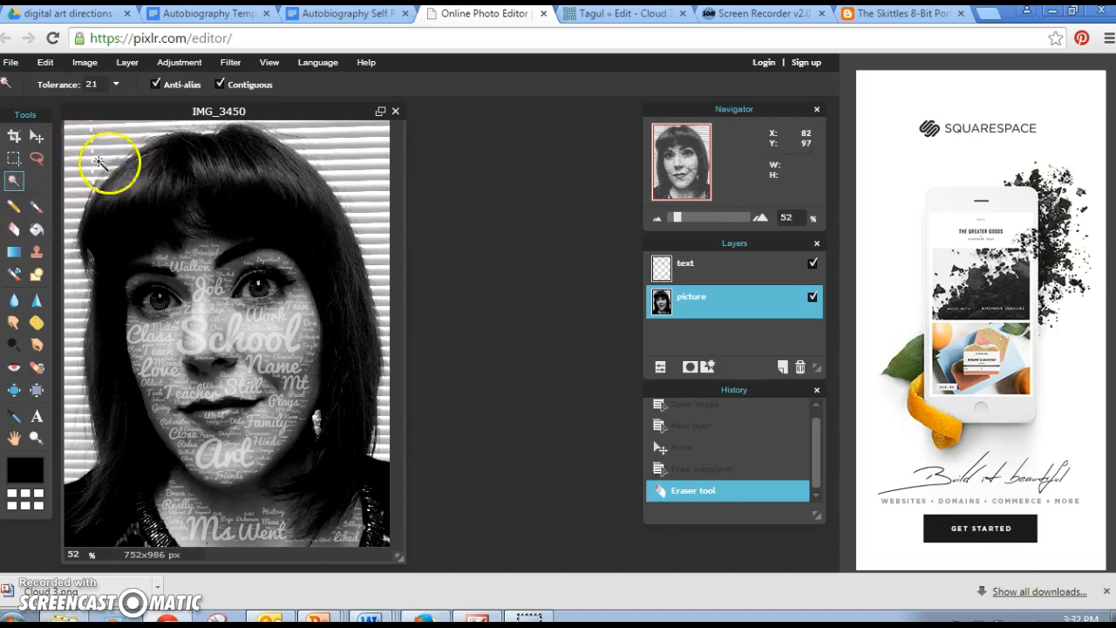
click(357, 163)
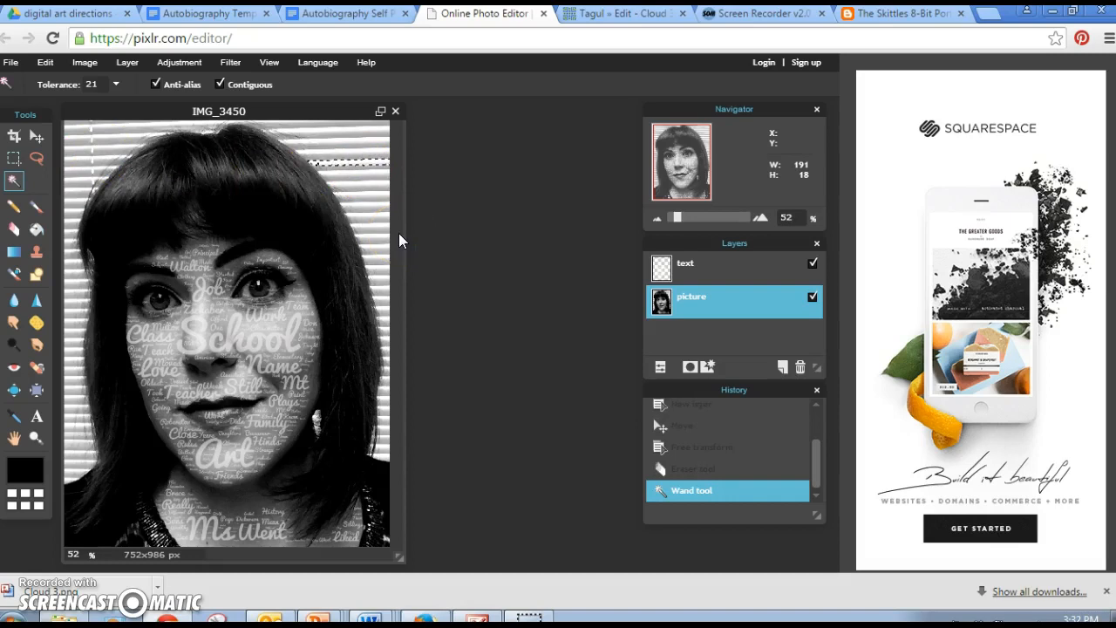
click(357, 188)
click(353, 168)
click(99, 86)
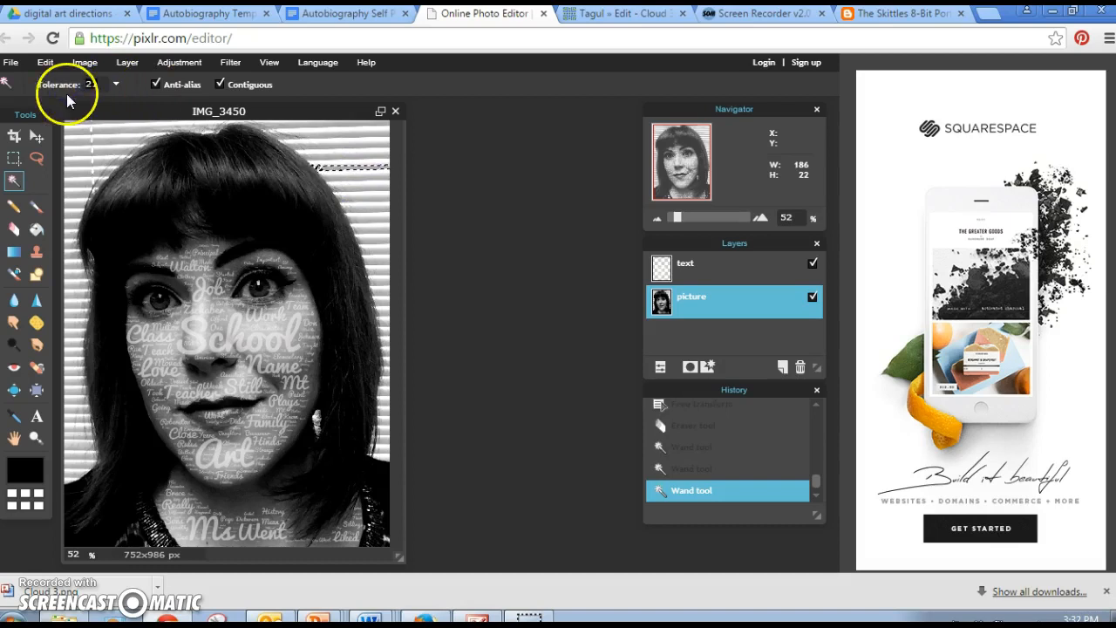
click(101, 85)
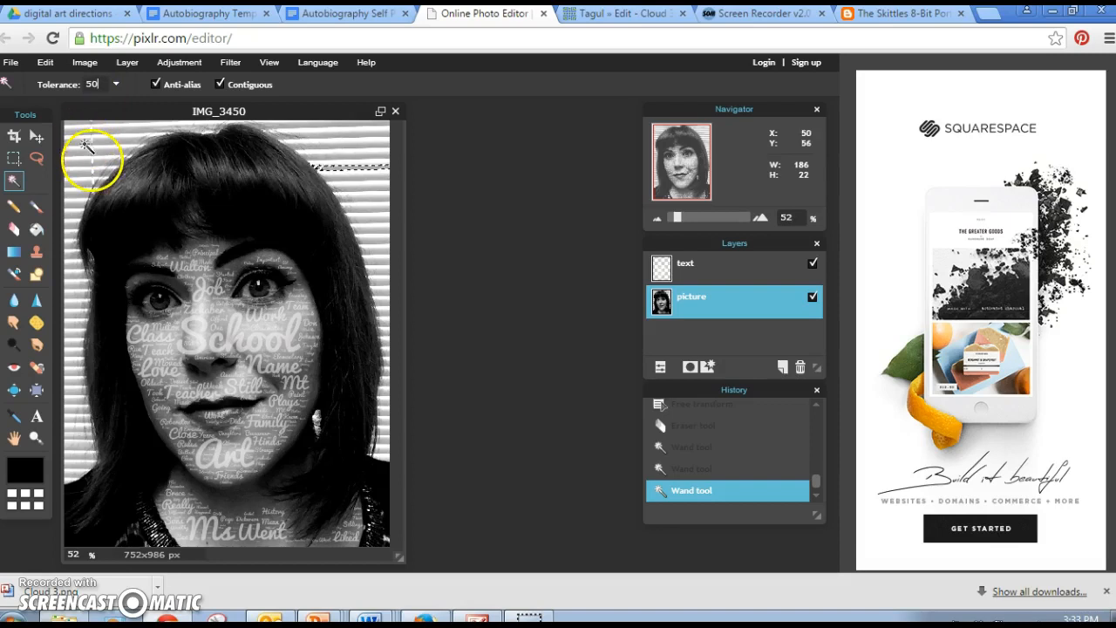
click(117, 170)
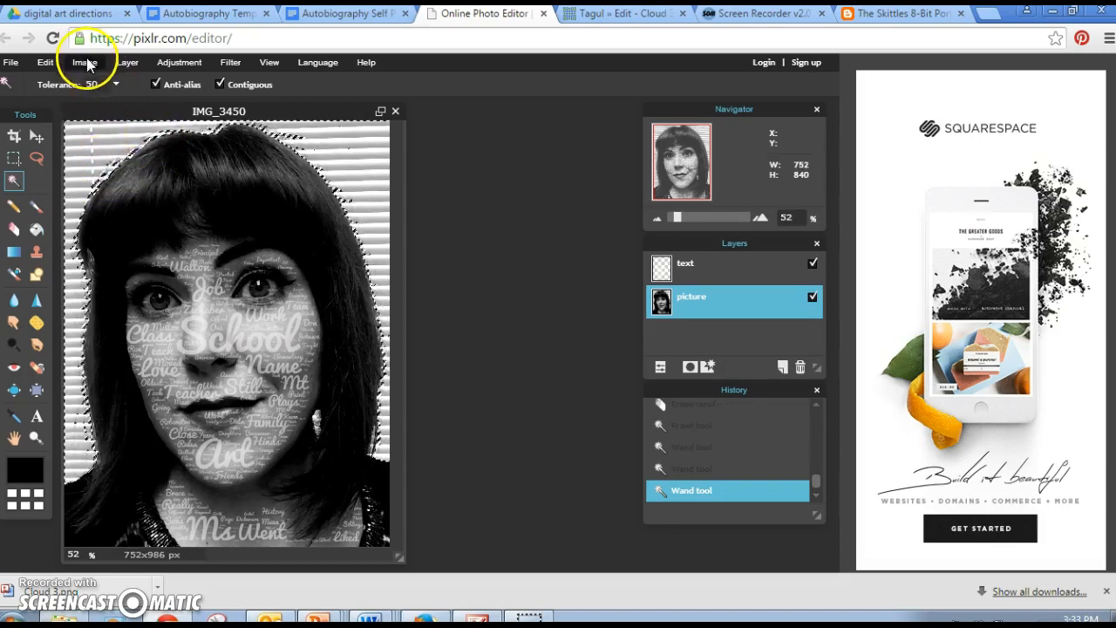
Step: Set the Wand tolerance to 60 and combine selections on both sides of the head to cover the whole blinds background
drag(100, 82, 68, 85)
text(60)
click(185, 249)
click(106, 154)
click(368, 184)
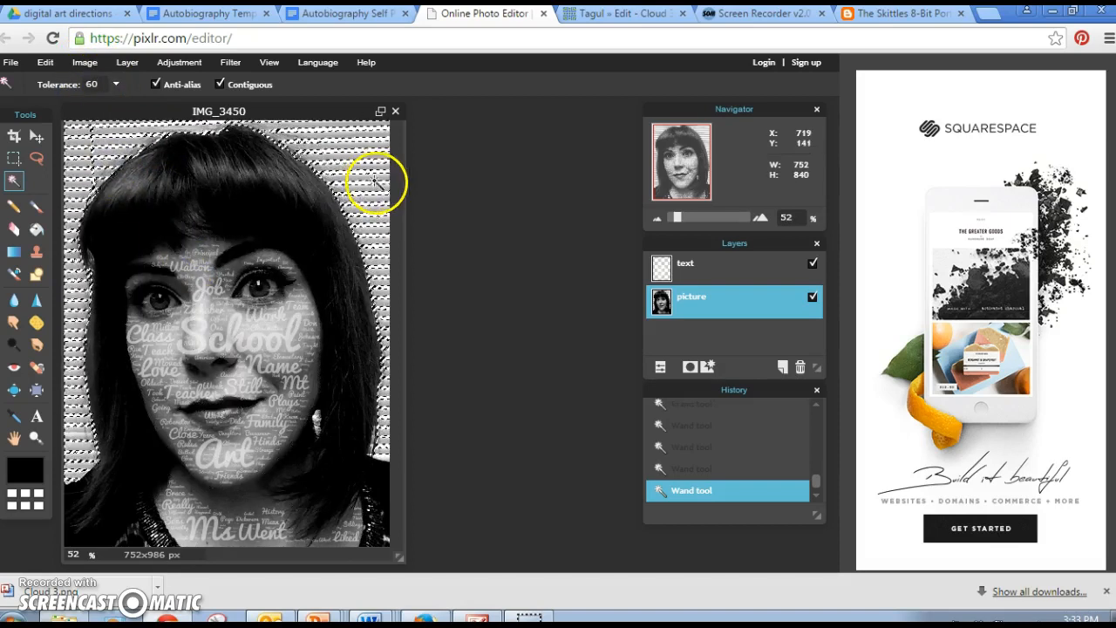
click(365, 170)
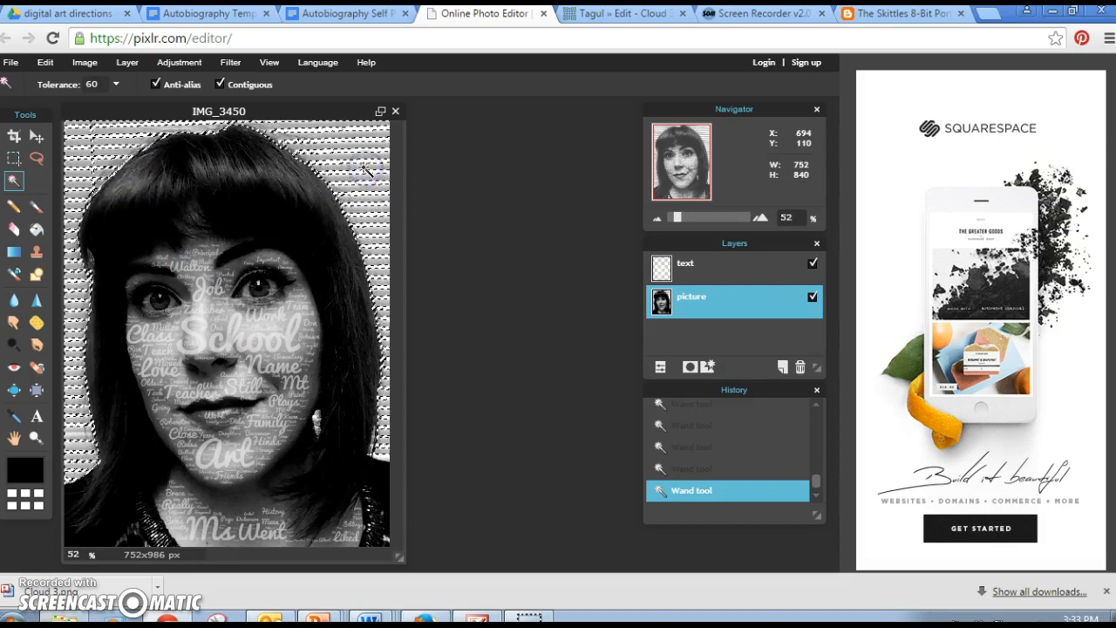
click(81, 170)
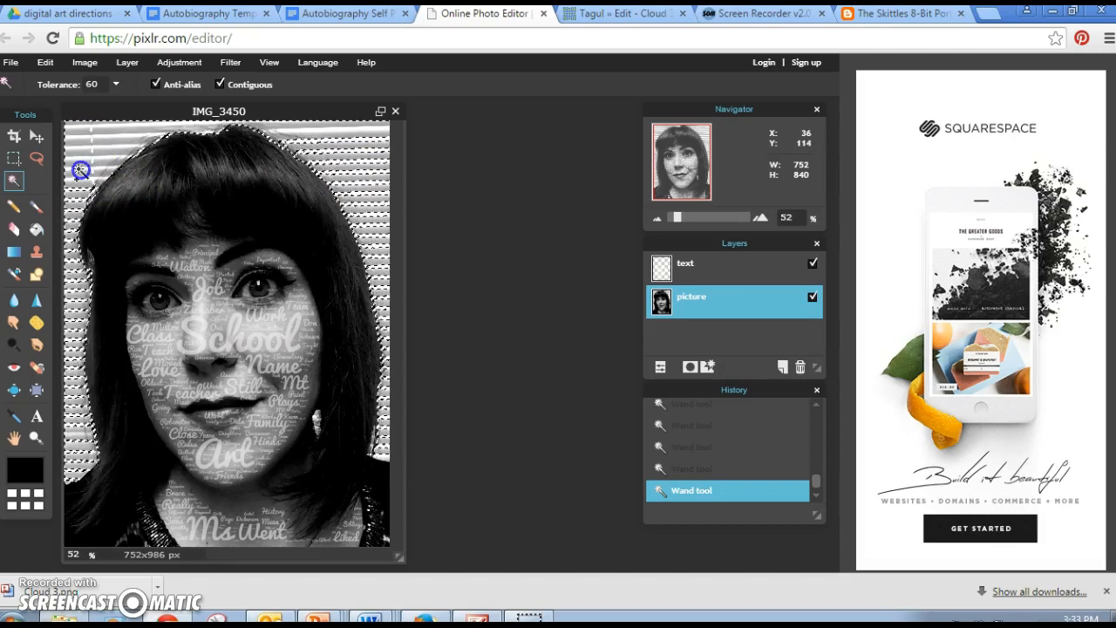
click(75, 345)
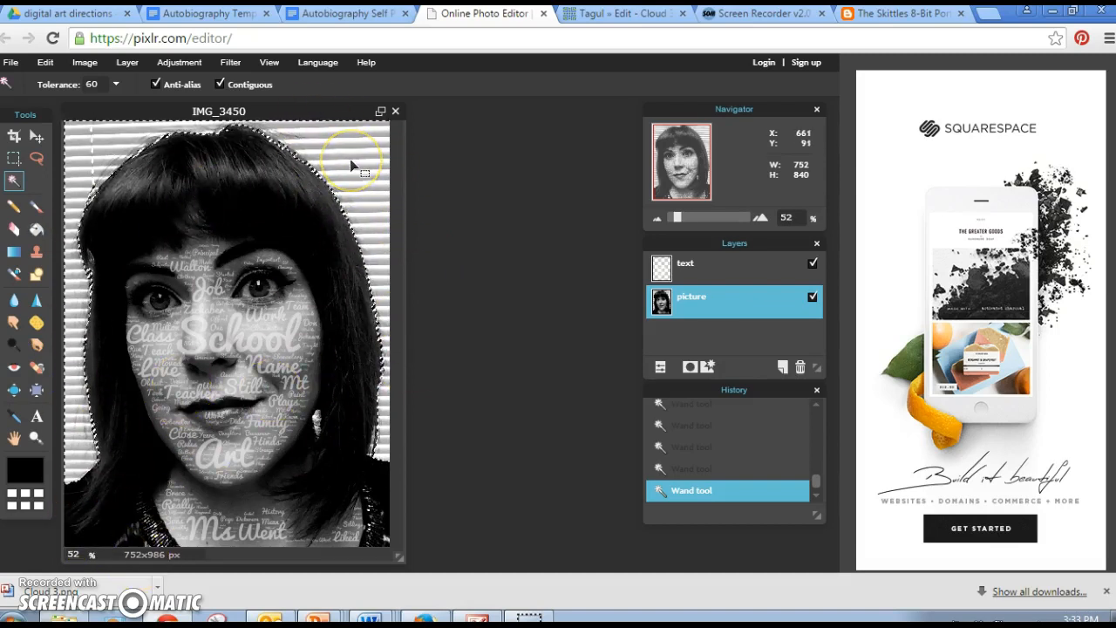
Step: Set the main color to a medium green from the web color palette
click(22, 473)
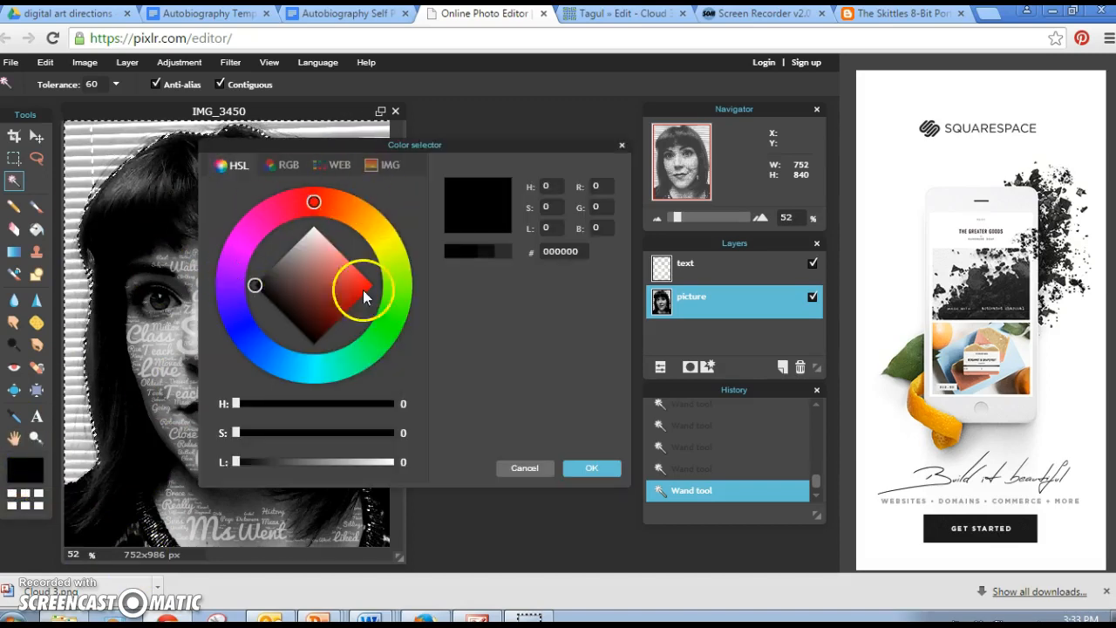
click(338, 165)
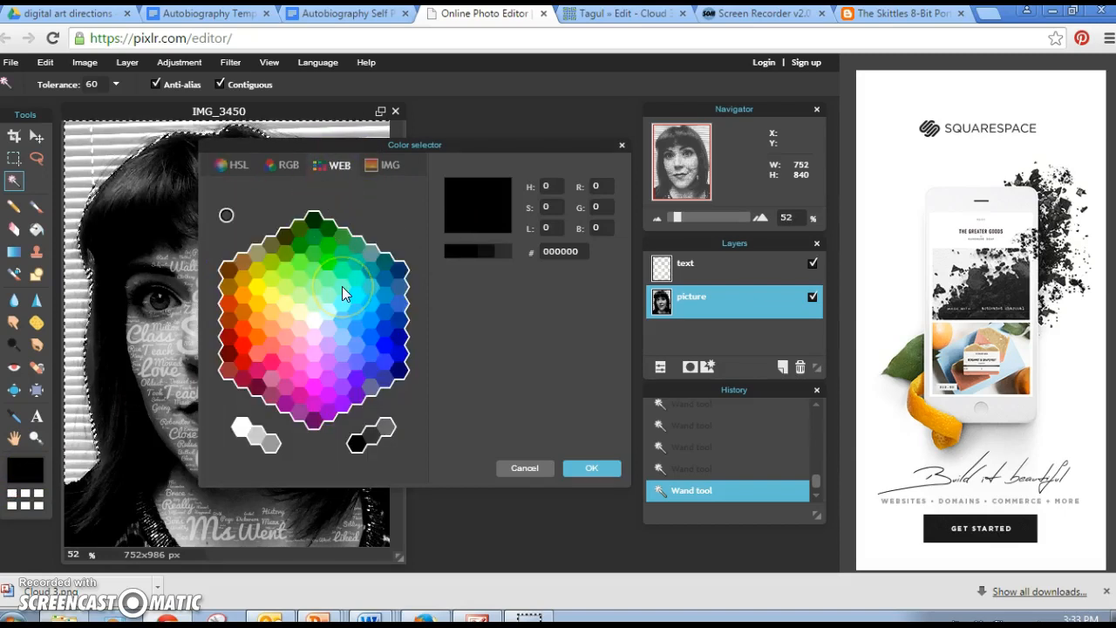
click(315, 254)
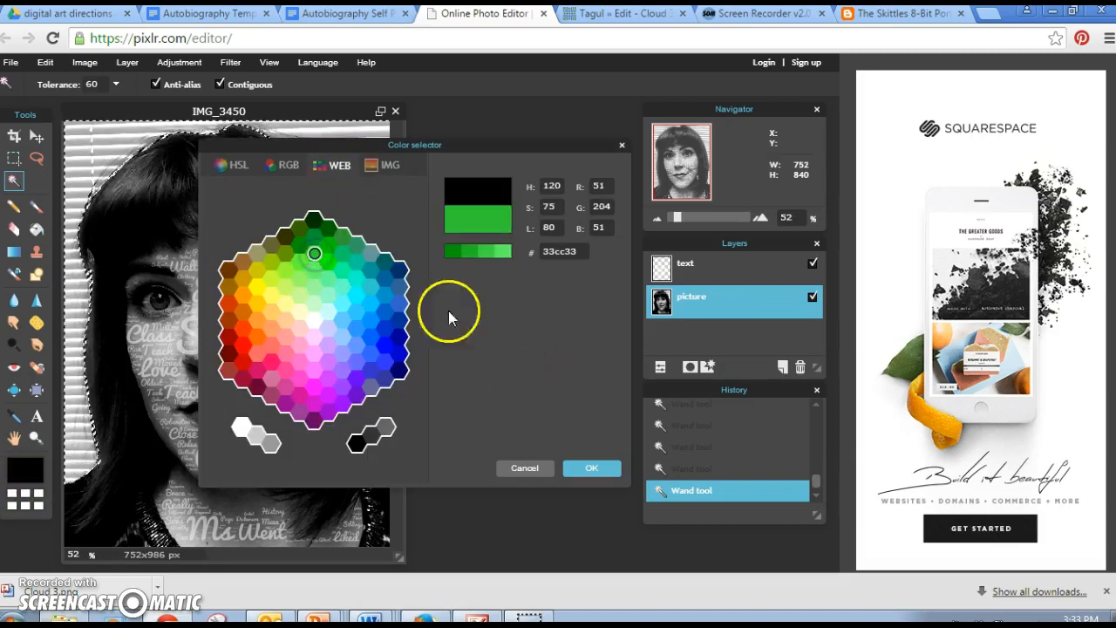
click(326, 250)
click(582, 468)
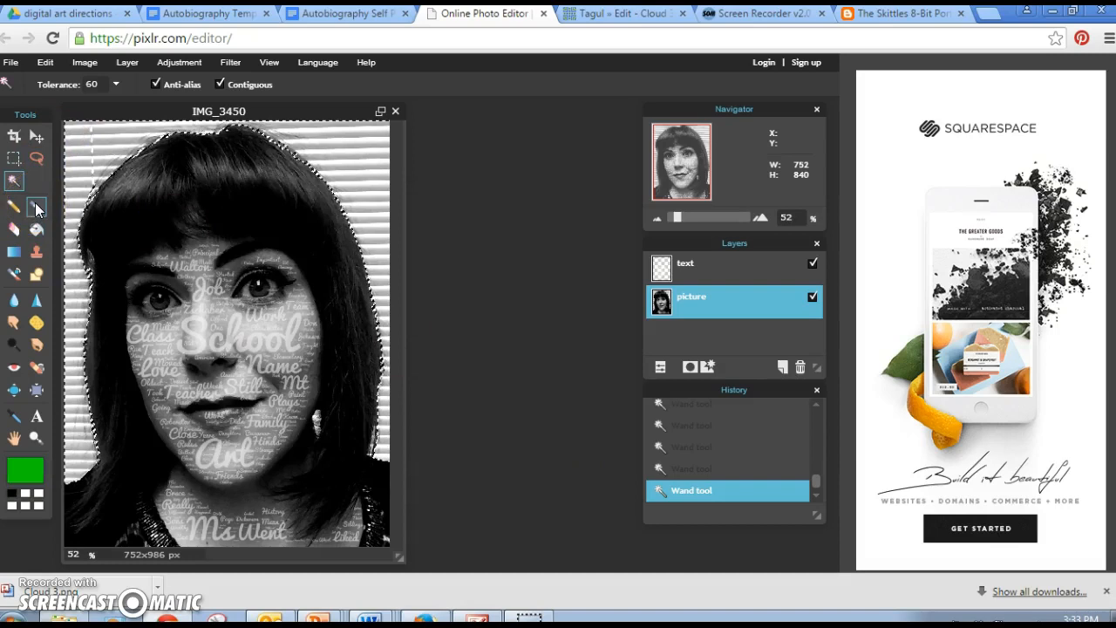
Step: Paint the lower part of the selected background to the right of the hair green with a size 100 Brush
click(36, 207)
click(87, 83)
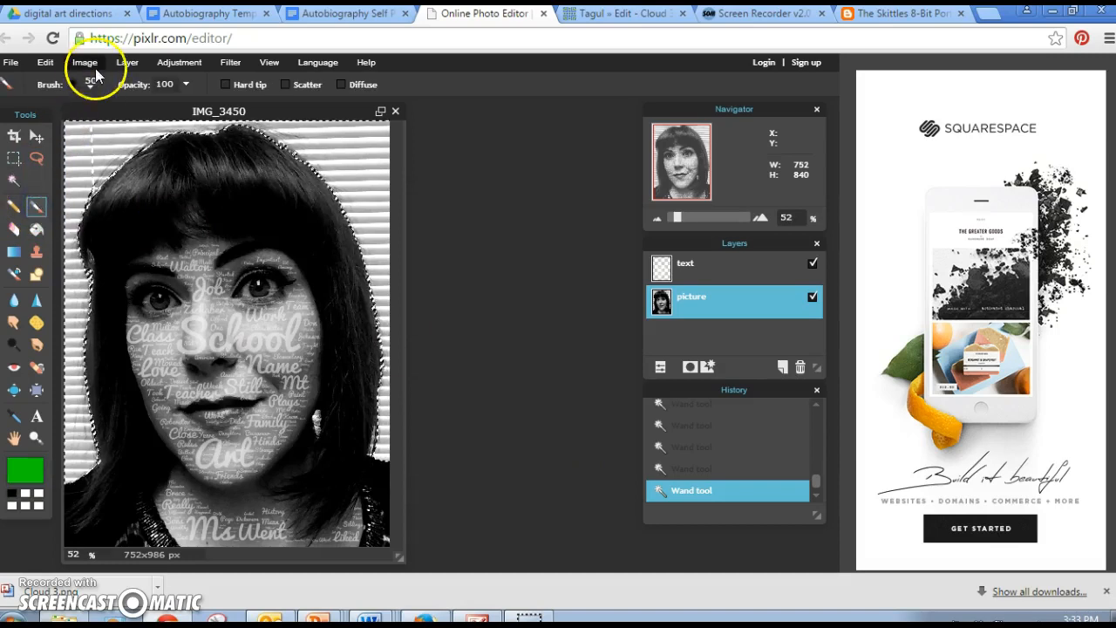
click(311, 122)
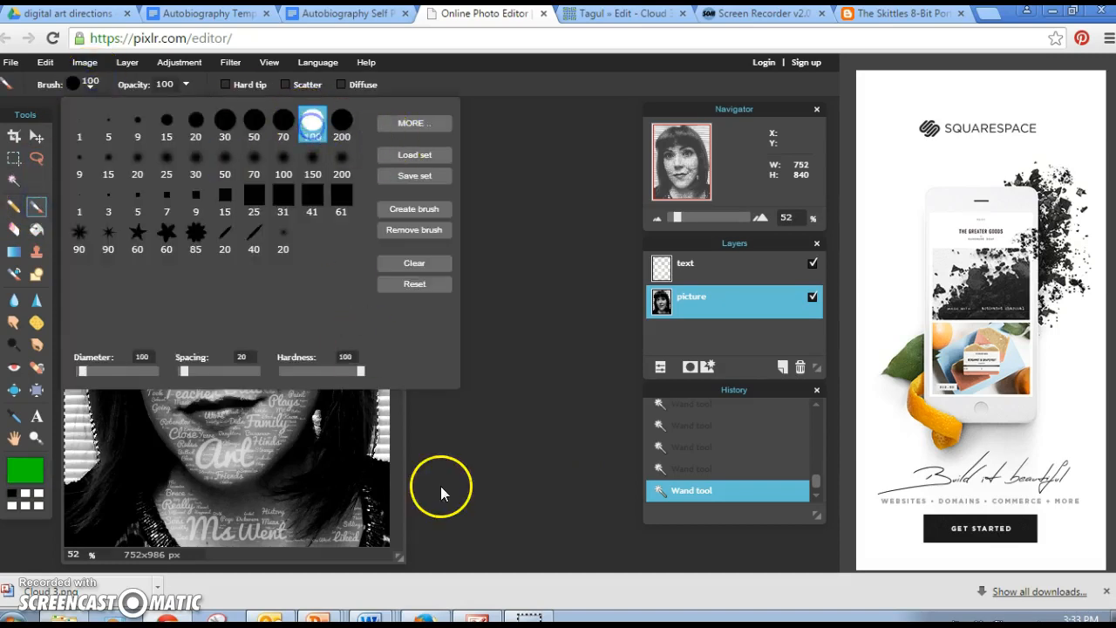
click(456, 499)
drag(377, 445, 380, 366)
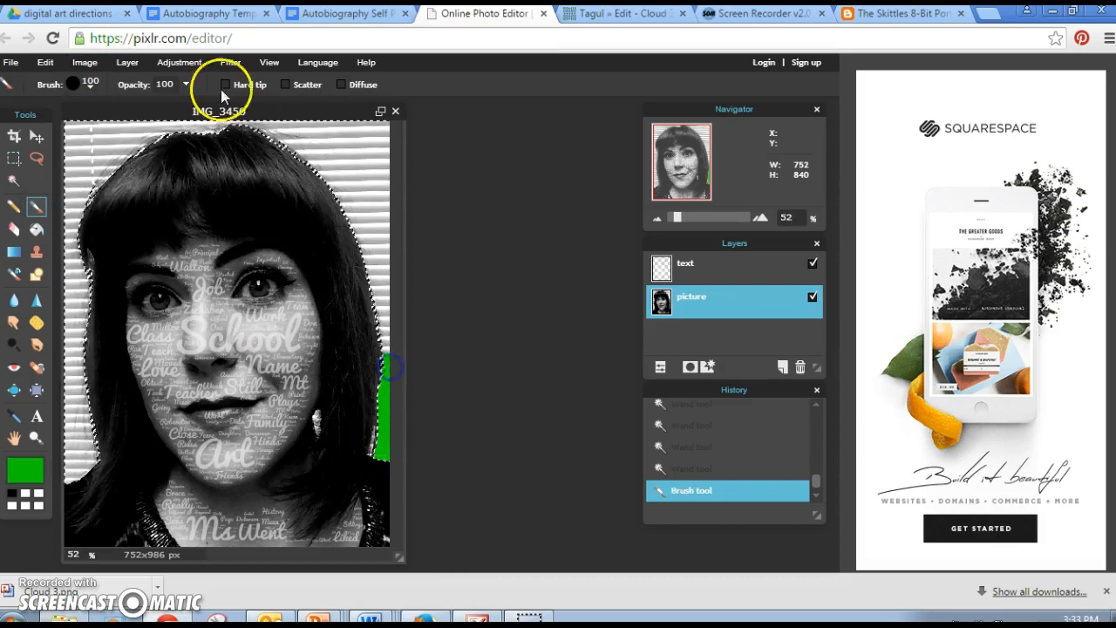
Step: Enlarge the brush to 200, paint the rest of the selected background green around the head, and deselect everything
click(185, 85)
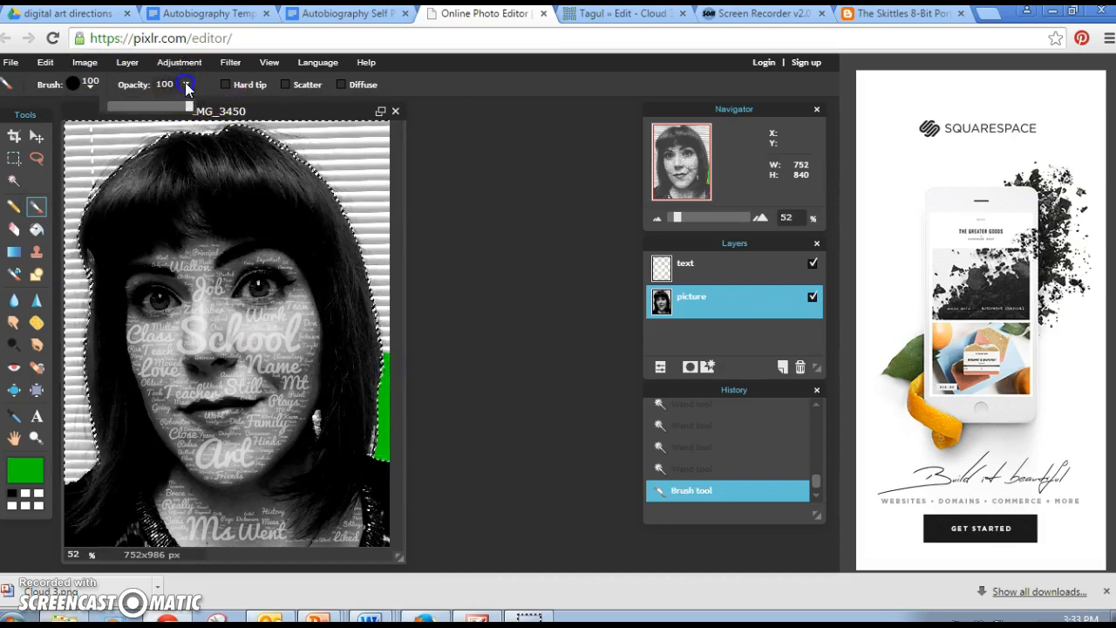
click(90, 86)
click(344, 137)
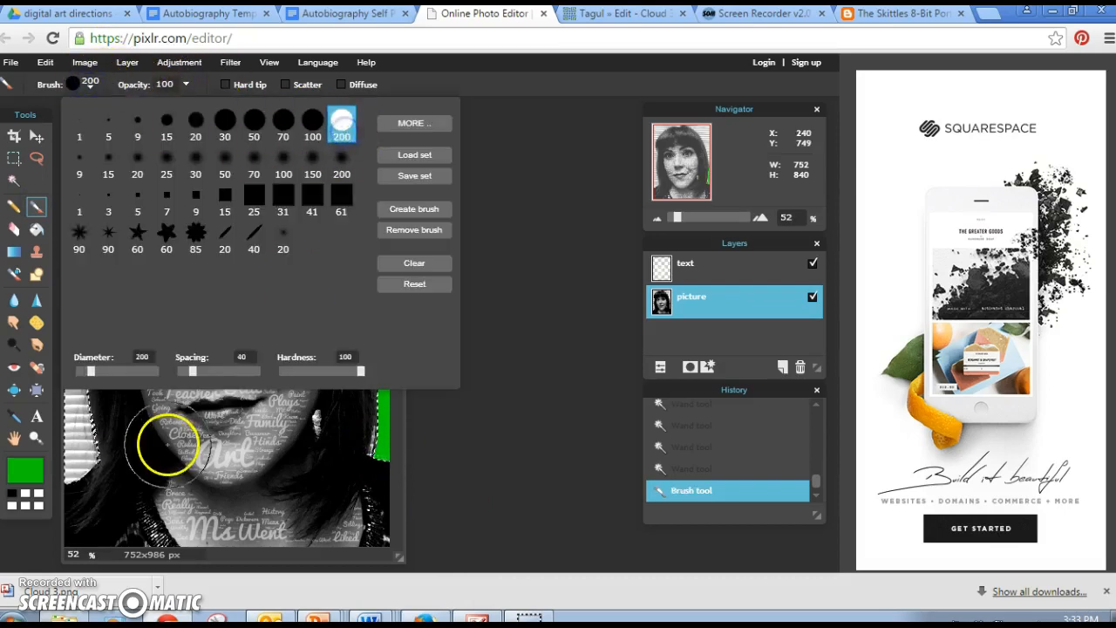
click(95, 454)
mouse_move(95, 458)
mouse_down()
mouse_move(88, 170)
mouse_move(149, 130)
mouse_move(287, 137)
mouse_move(386, 190)
mouse_move(361, 461)
mouse_move(361, 249)
mouse_move(139, 191)
mouse_move(57, 197)
mouse_move(180, 140)
mouse_up()
drag(383, 258, 363, 115)
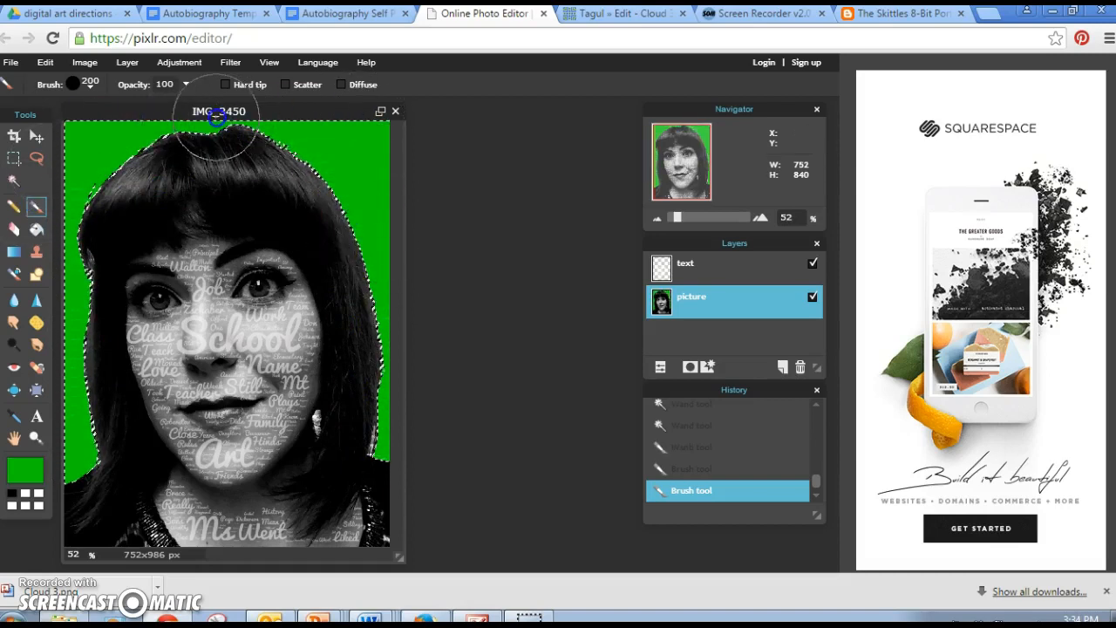
click(70, 473)
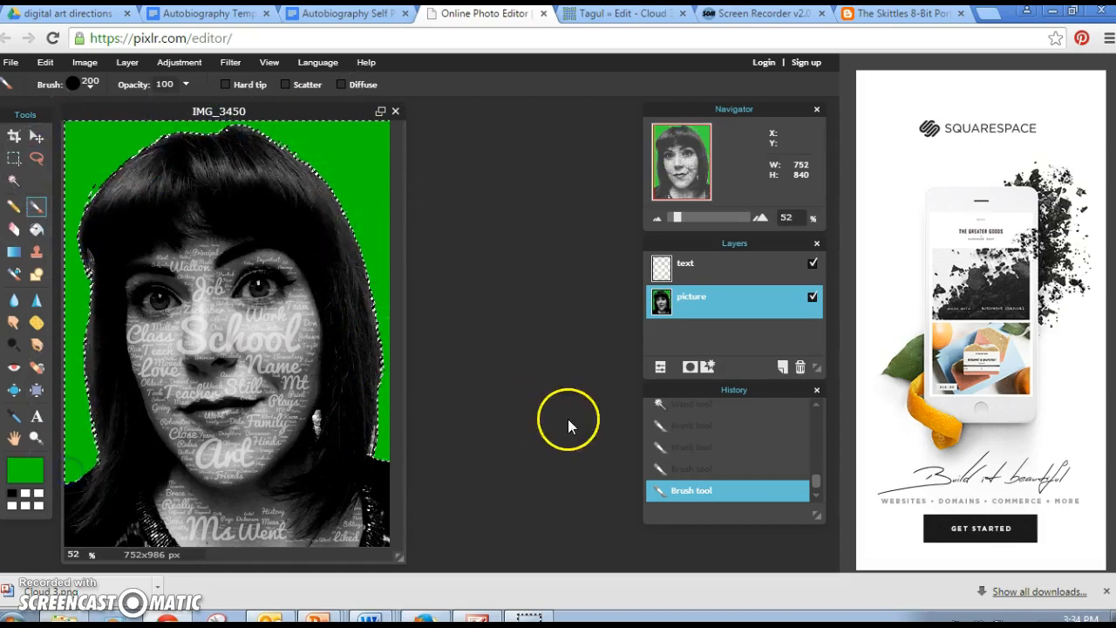
click(46, 61)
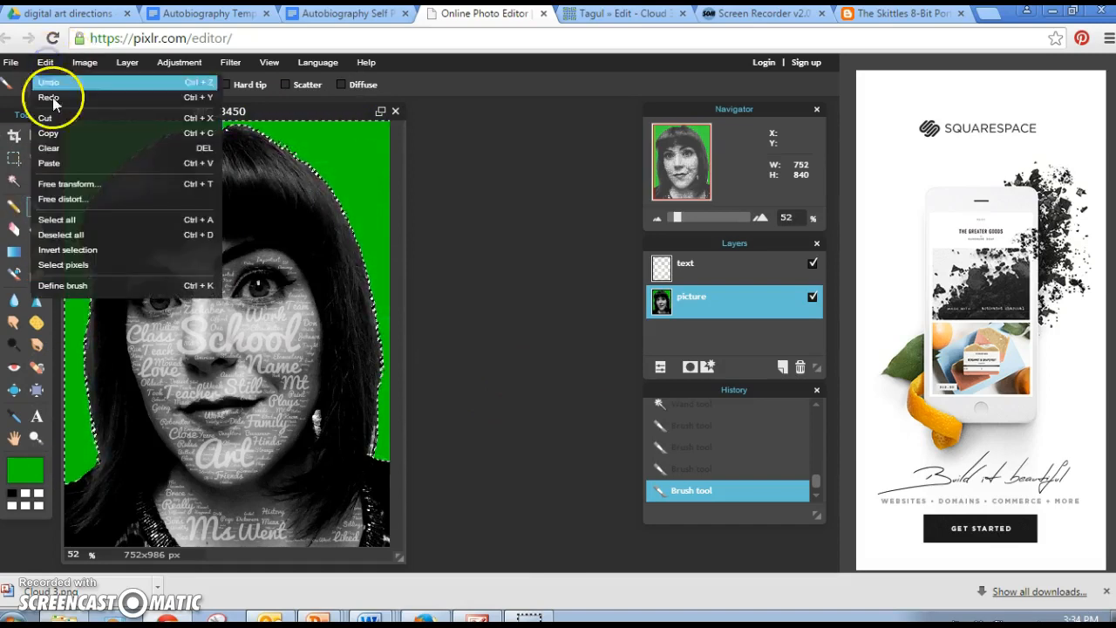
click(55, 236)
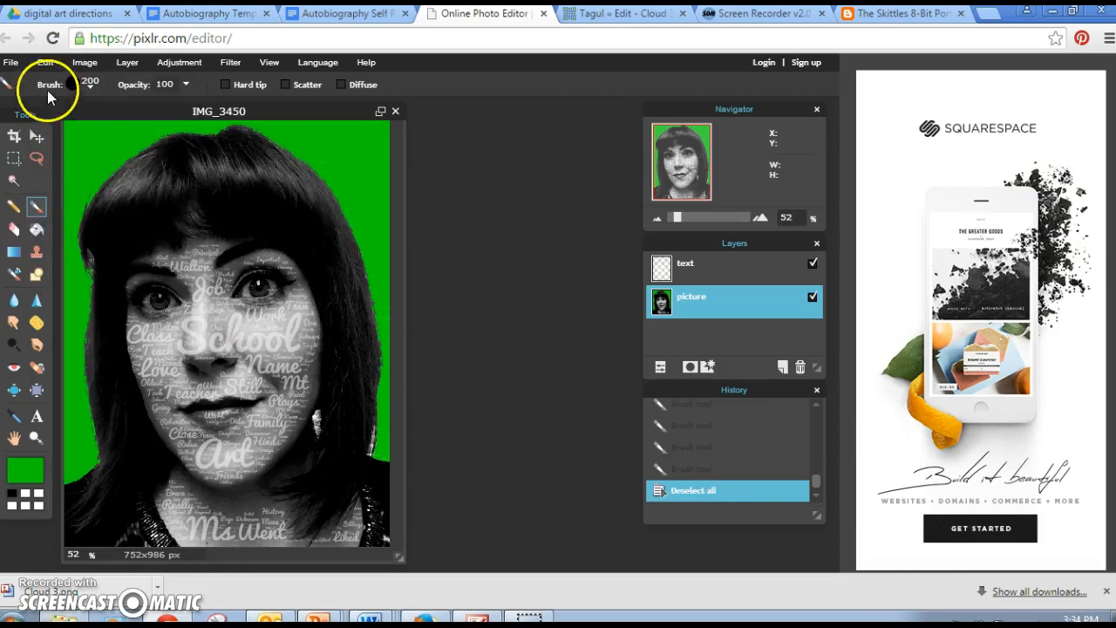
Step: Save the image to the Downloads folder as a maximum-quality JPEG, named with the artist's name followed by "text portrait"
click(11, 62)
click(15, 149)
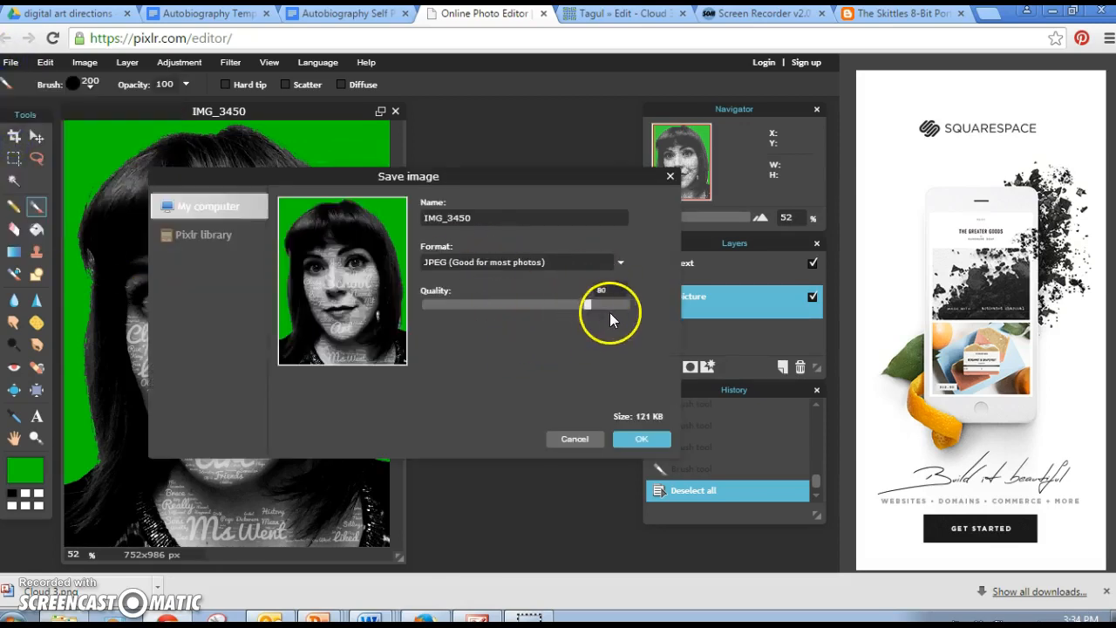
drag(586, 302, 660, 323)
click(667, 438)
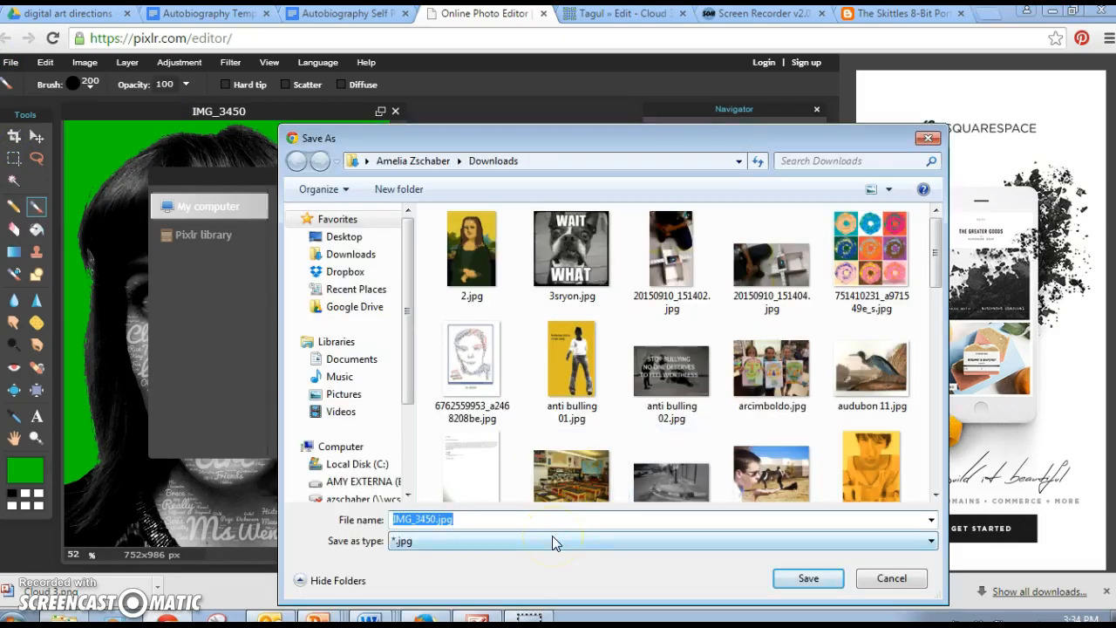
text(amy z text portrait)
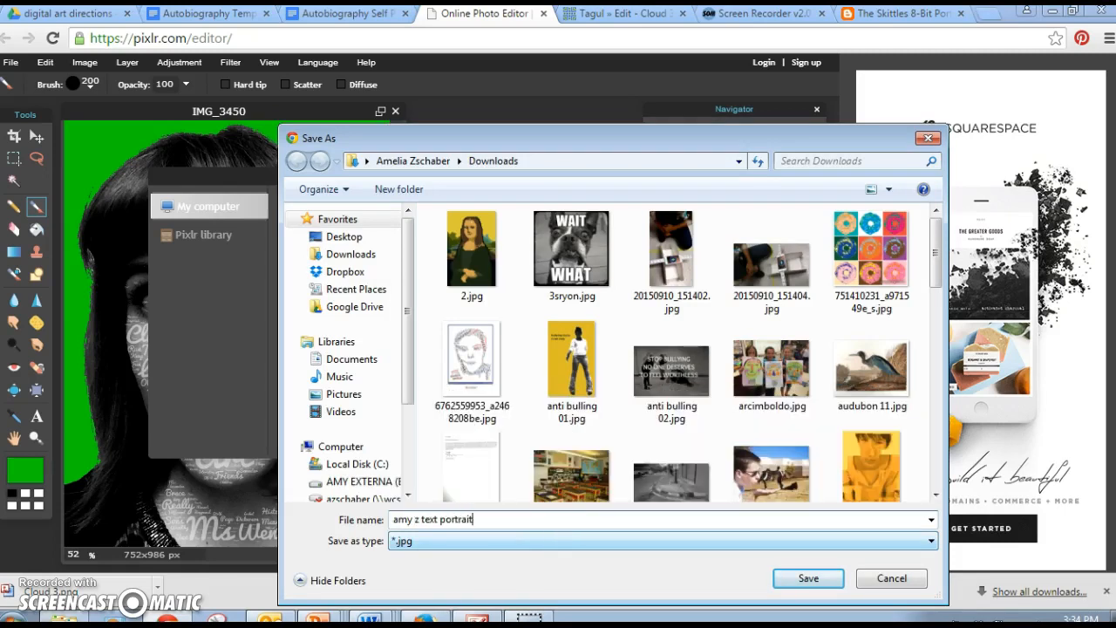
click(808, 575)
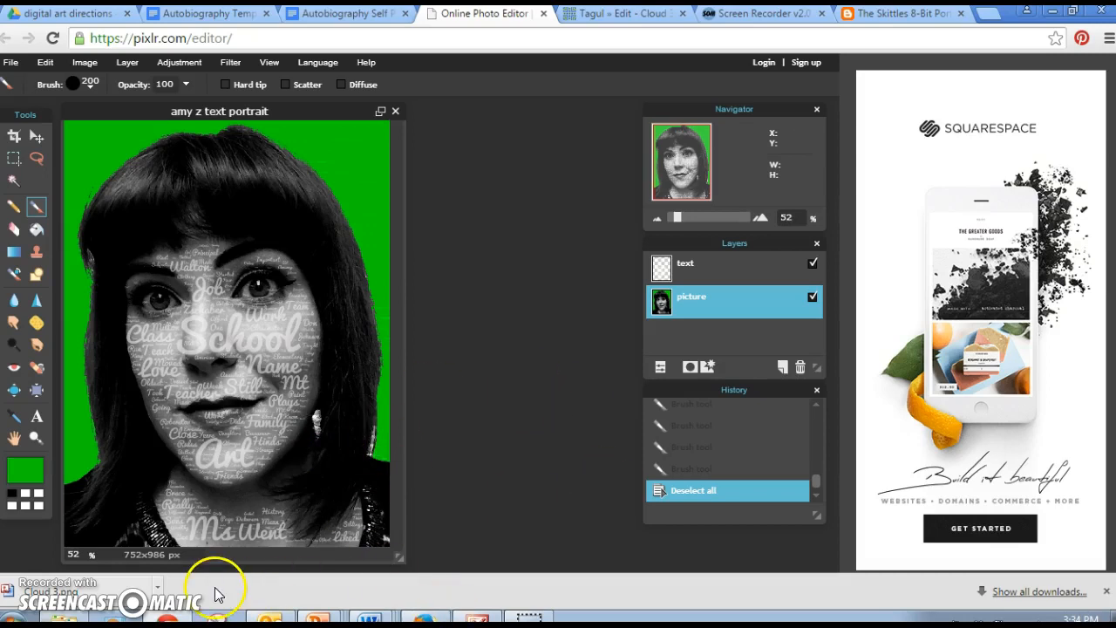
Step: Switch to Google Drive, create a new Google Docs document, and title it with the artist's name followed by "Text Portait"
click(41, 589)
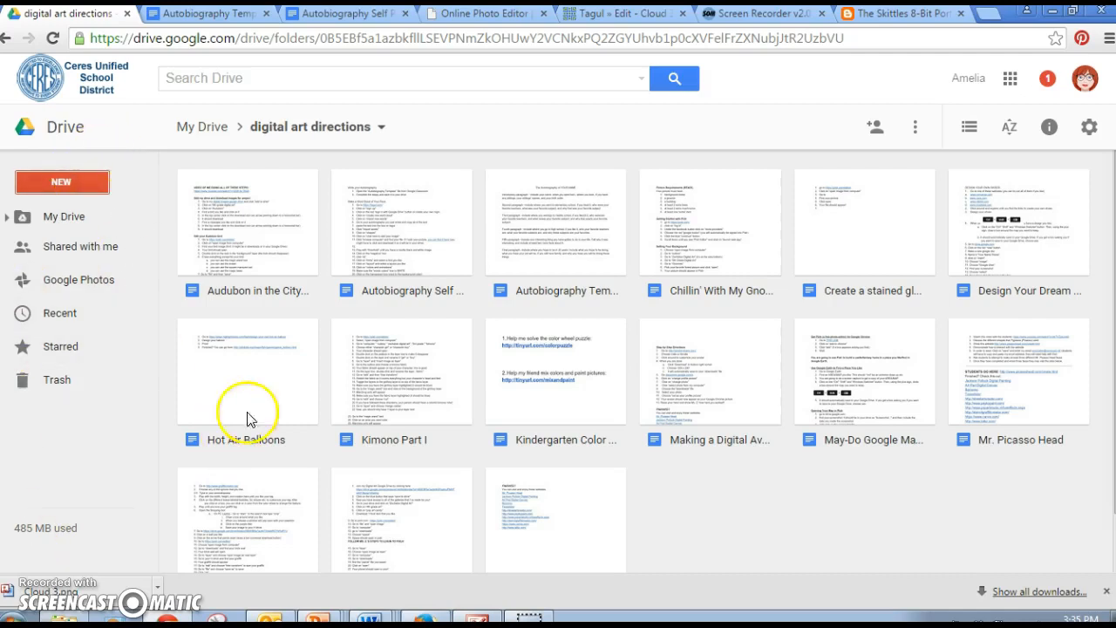
click(74, 182)
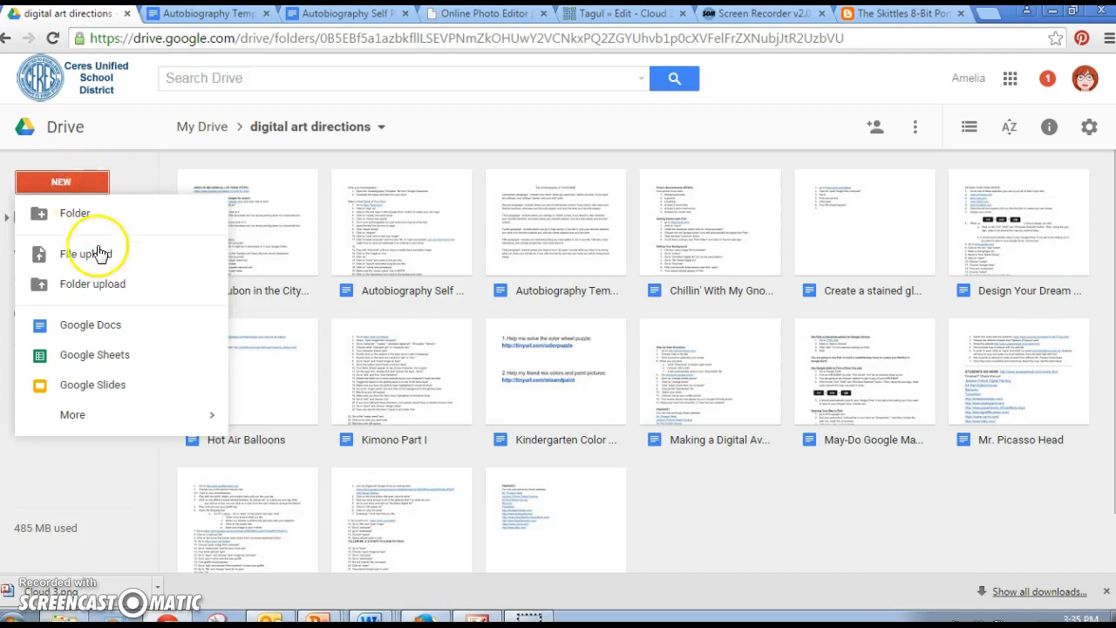
click(95, 325)
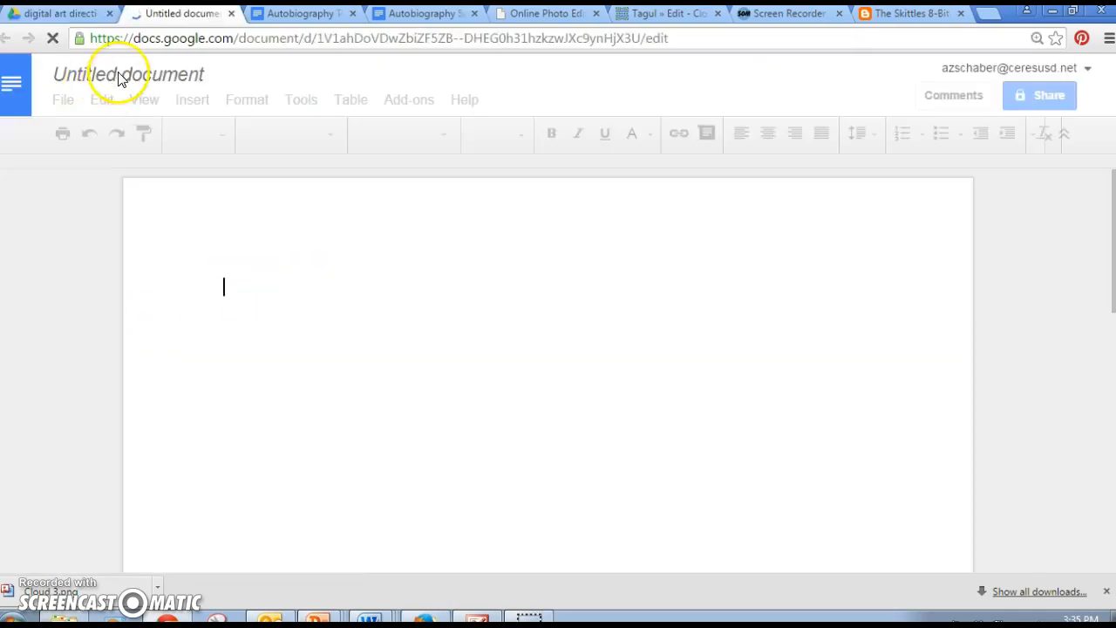
click(162, 75)
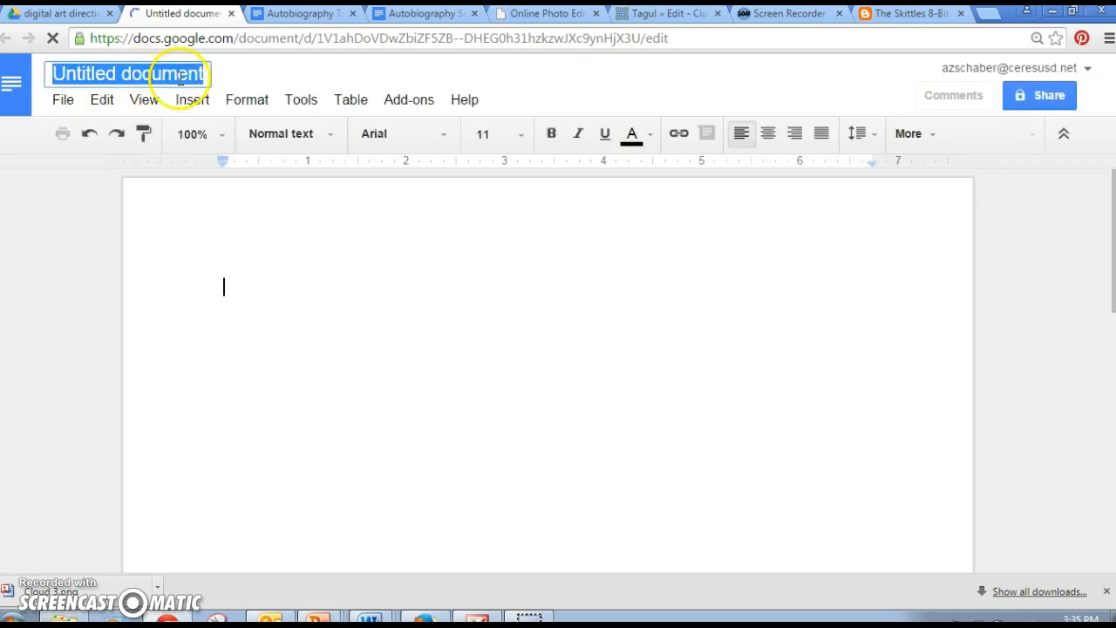
text(Amy Z t)
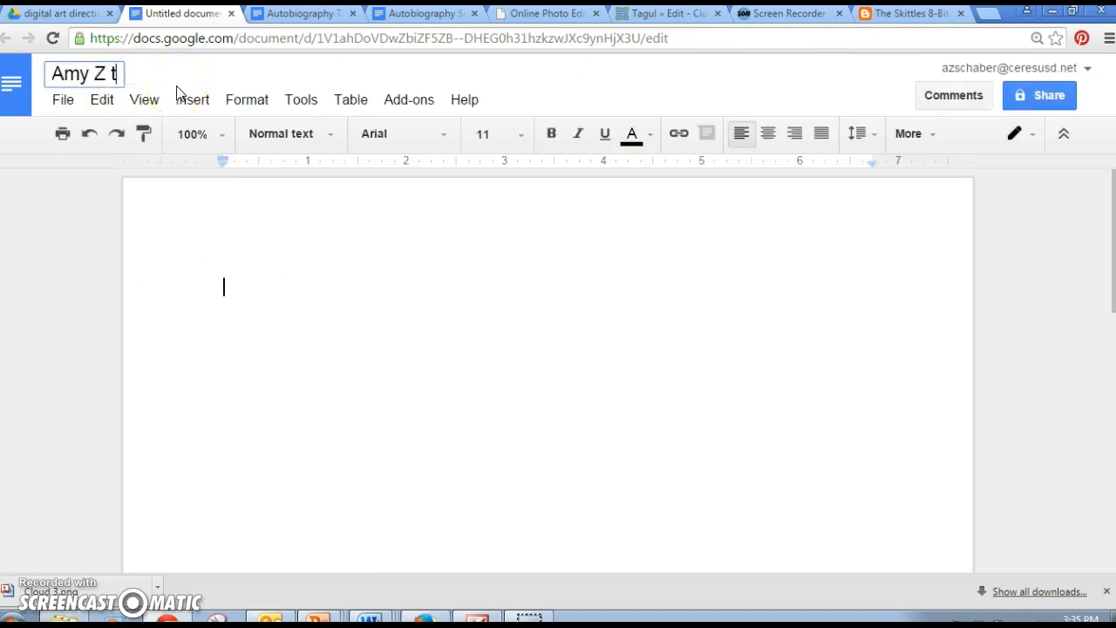
text(ext Porta)
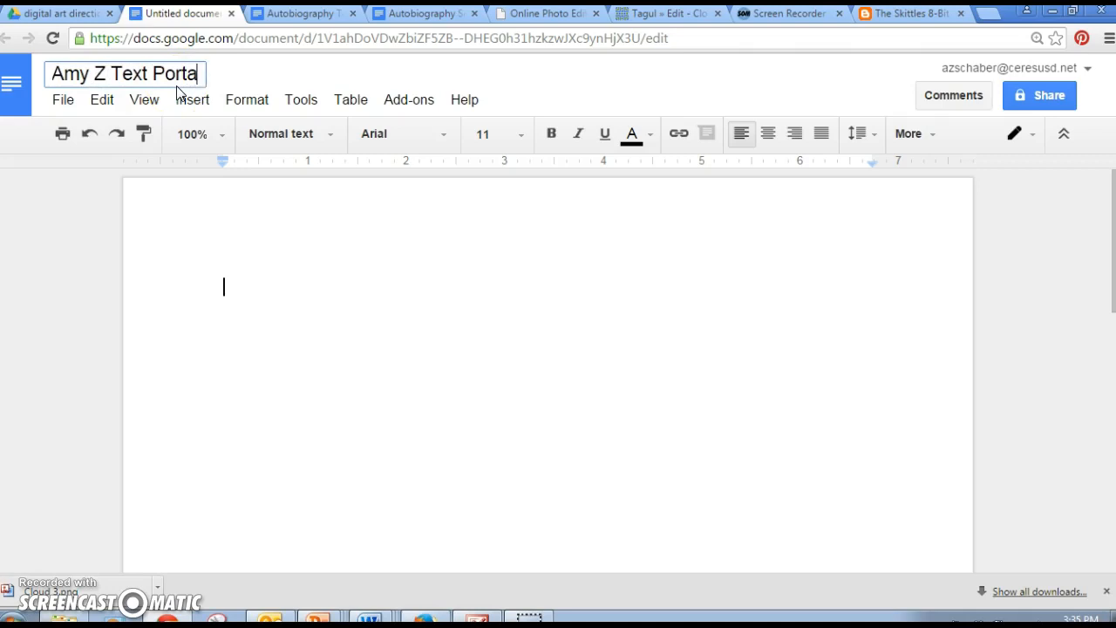
Step: Insert the saved text portrait JPEG from the Downloads folder into the document and check it from the top of the page
click(183, 99)
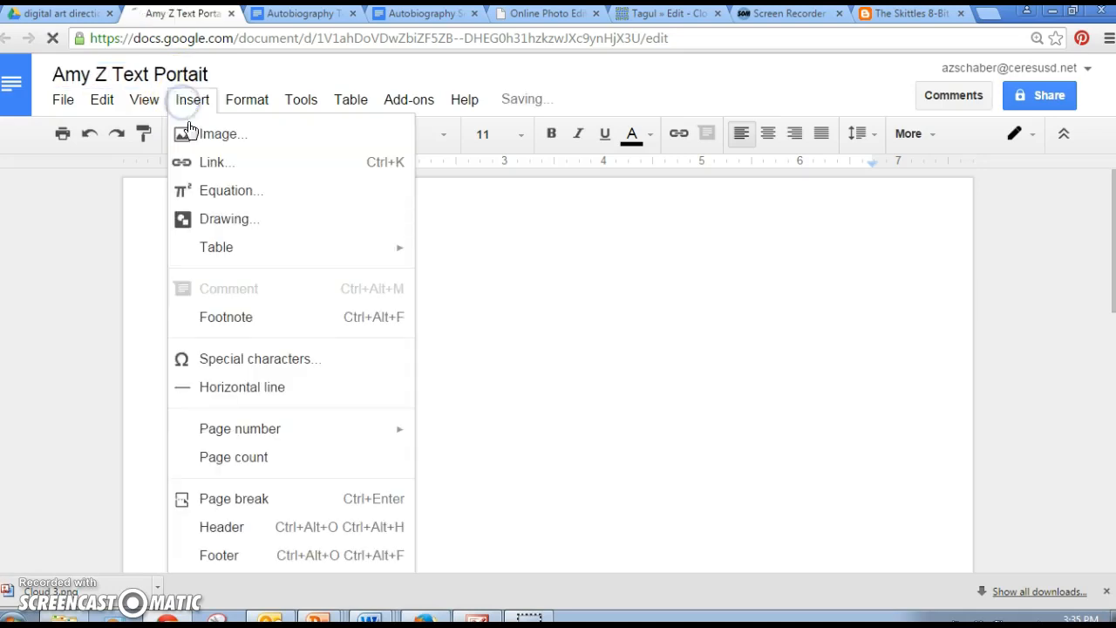
click(191, 130)
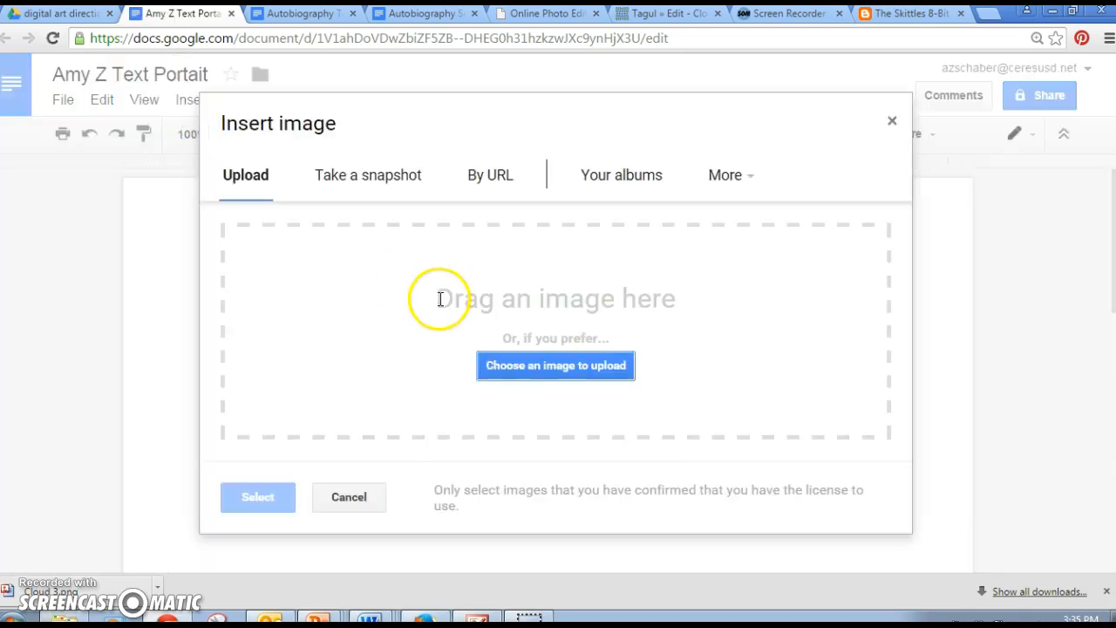
click(561, 367)
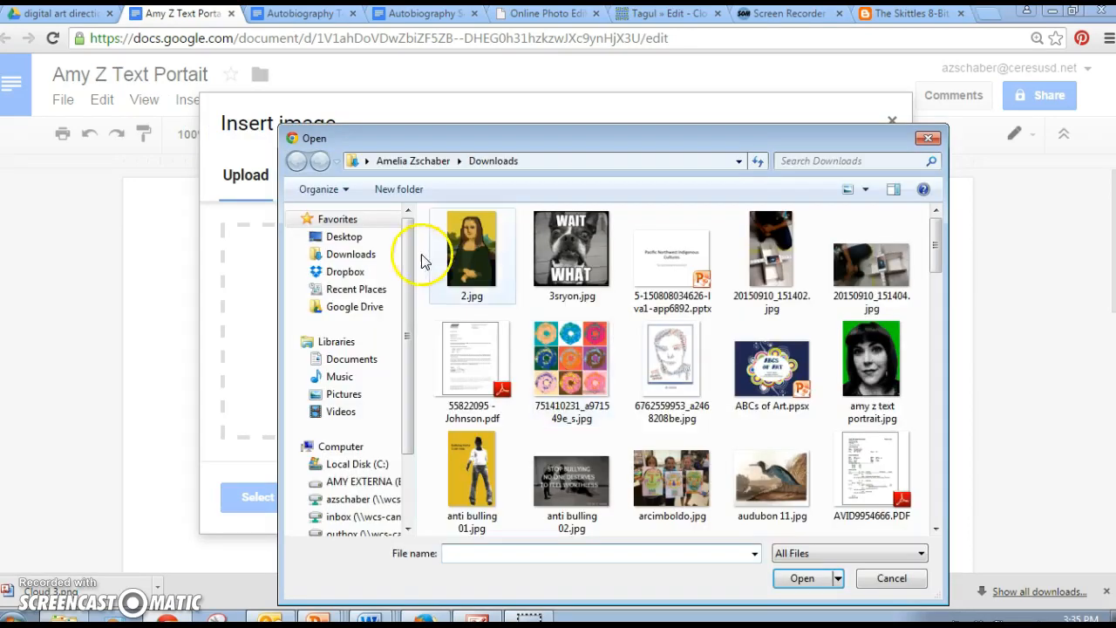
click(872, 360)
click(802, 578)
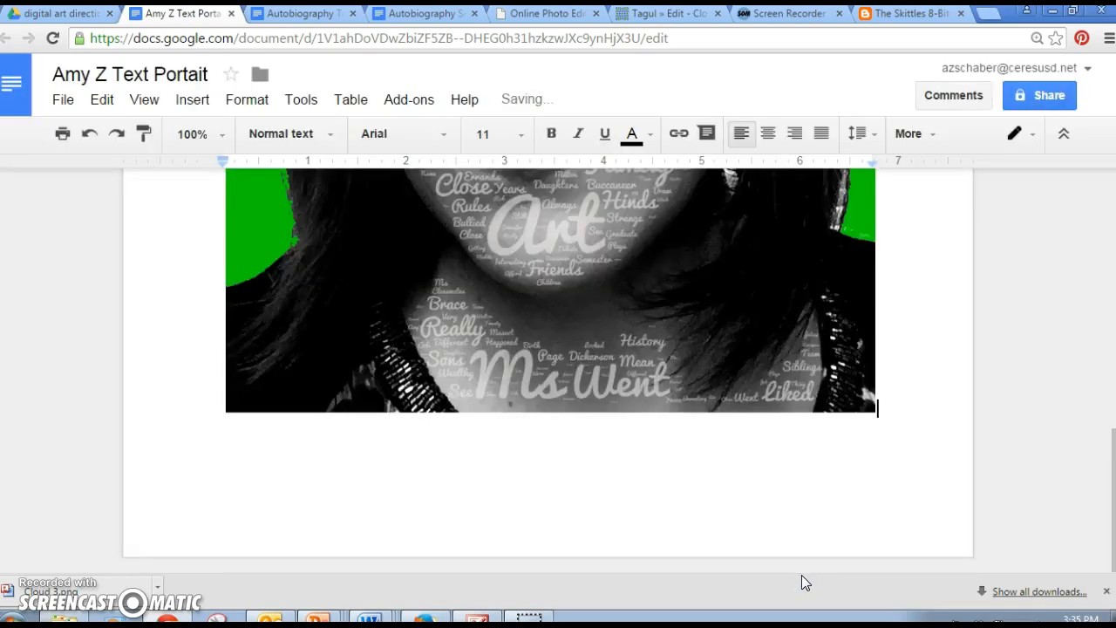
click(1111, 452)
drag(1112, 452, 1112, 190)
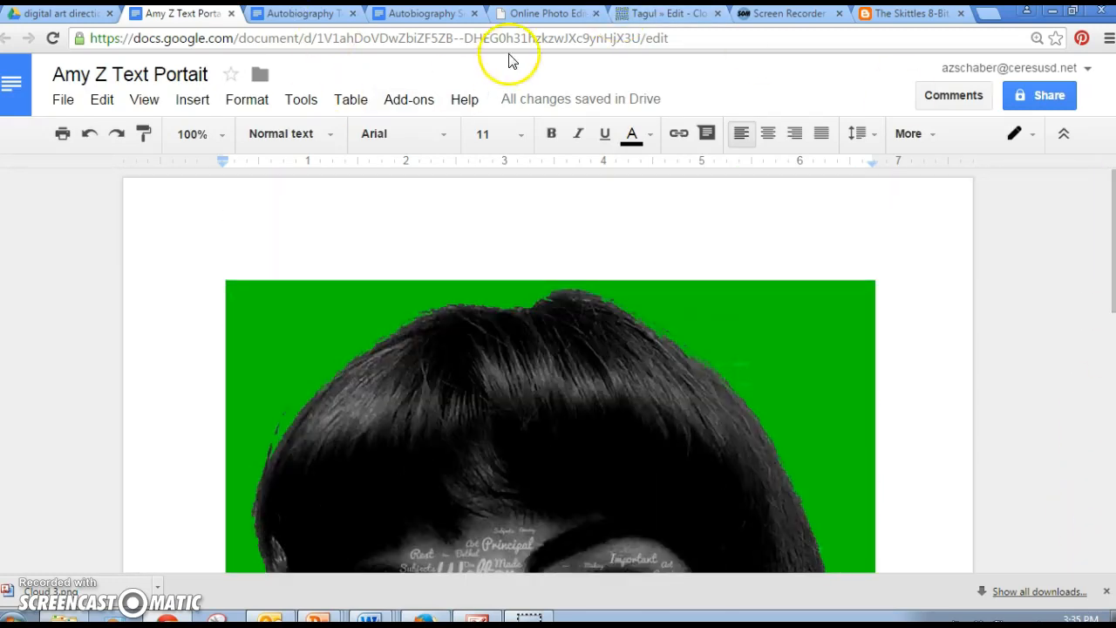
Step: Open Gmail in a new browser tab and start a new message
click(979, 25)
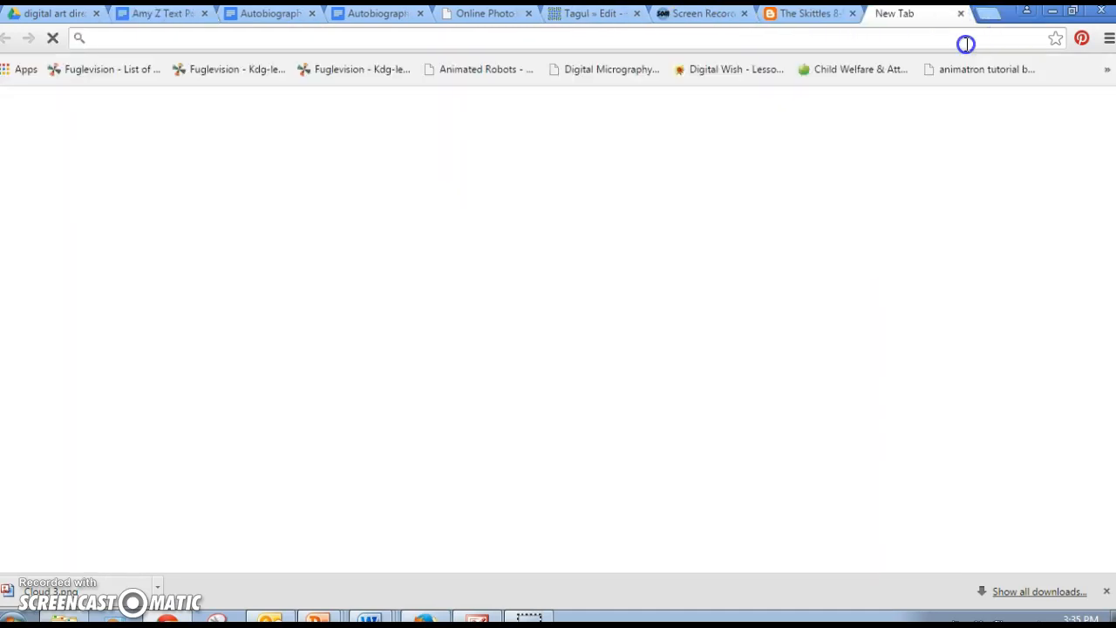
text(gmail.)
key(Return)
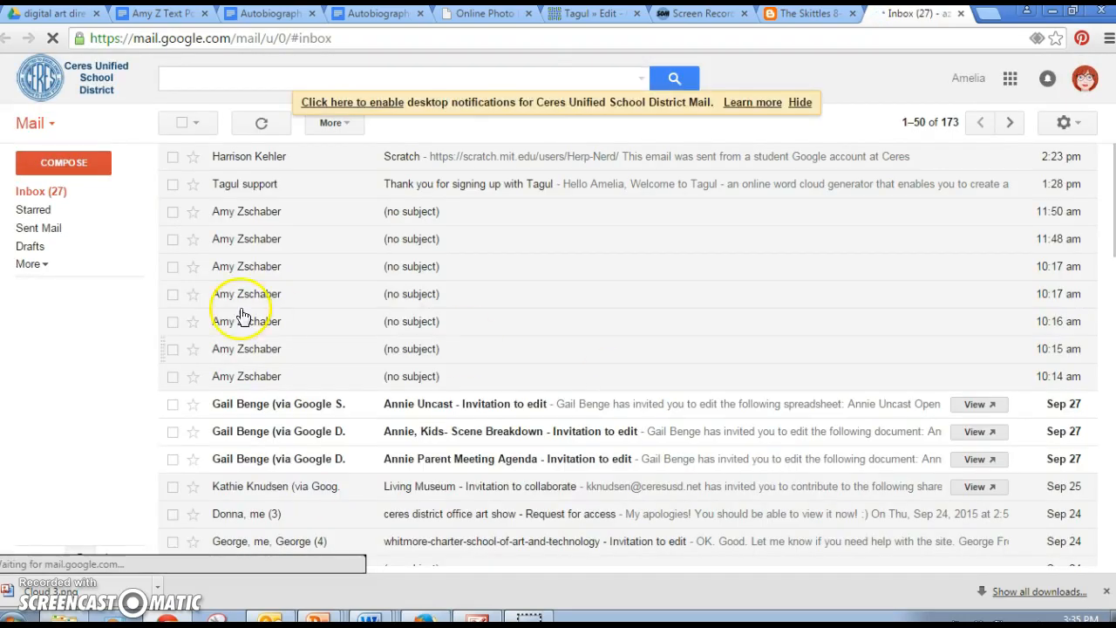
click(68, 162)
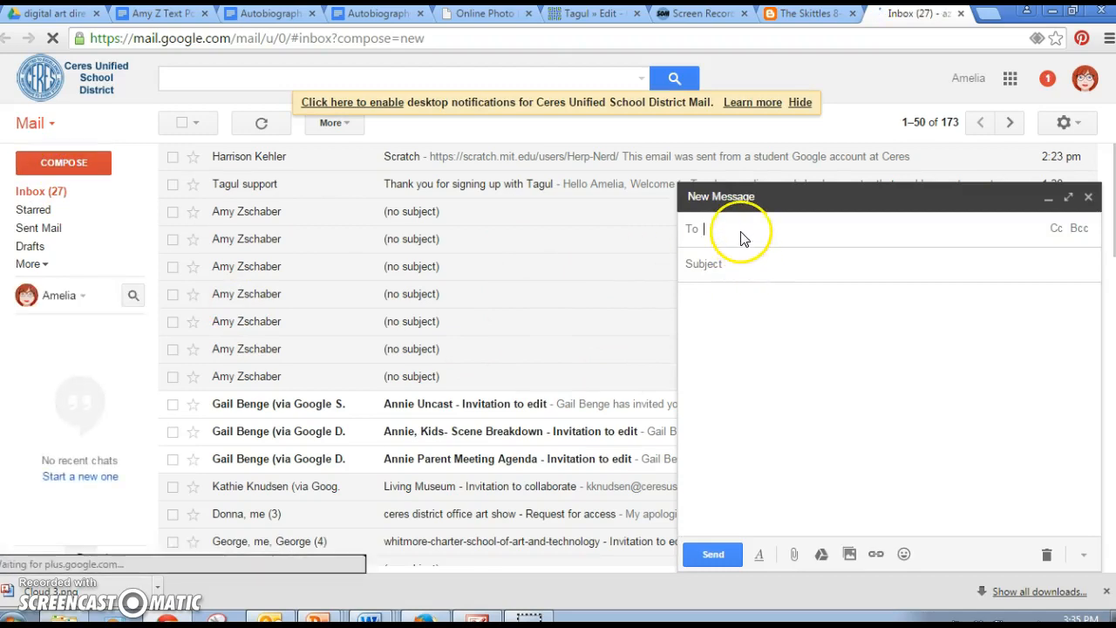
Step: Copy the teacher's e-mail address from the Autobiography Self Portrait High School directions and enter it as the Gmail message's recipient
click(279, 13)
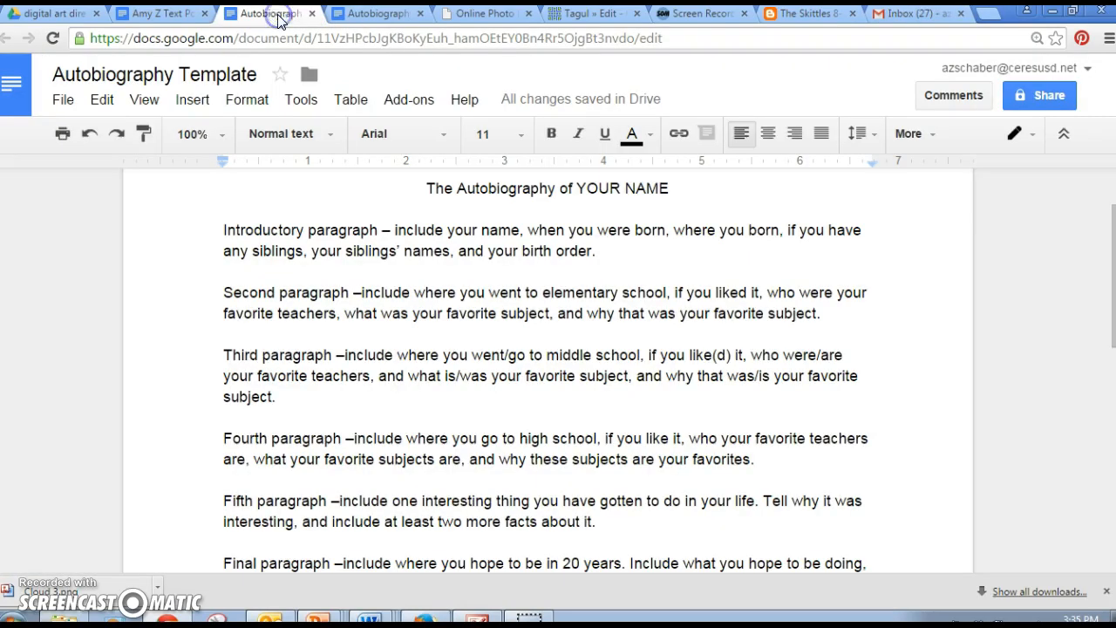
click(365, 18)
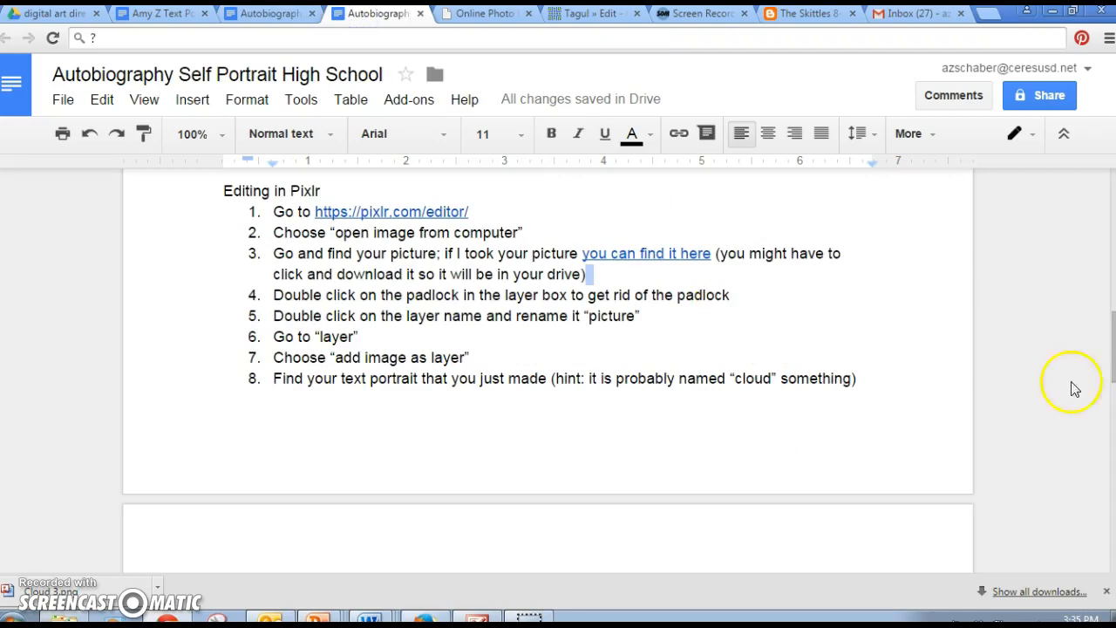
drag(1112, 375, 1111, 516)
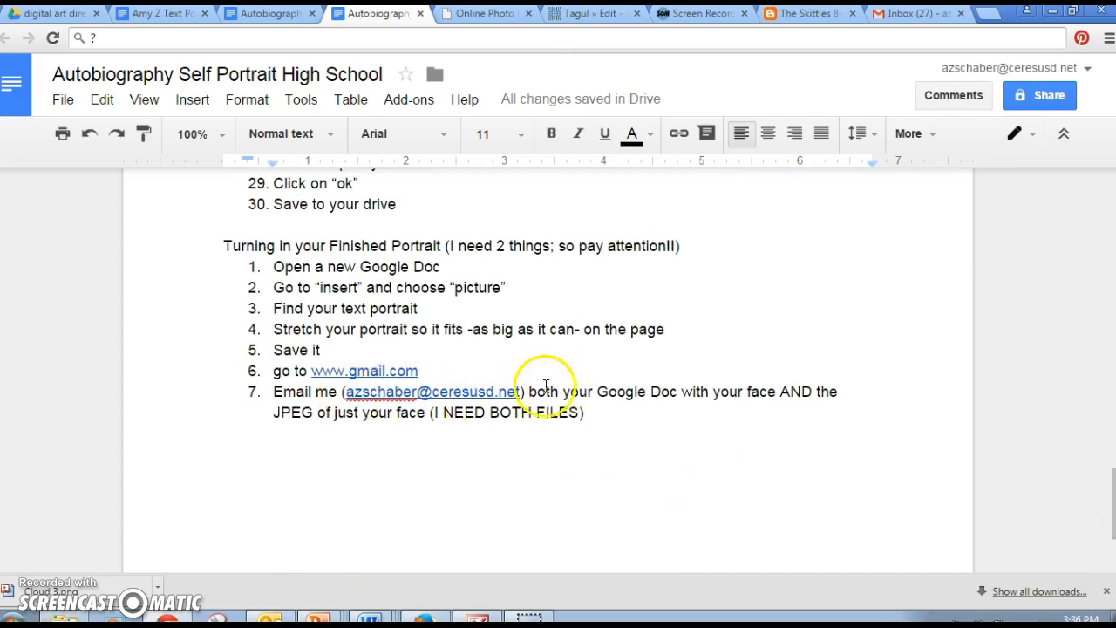
drag(520, 392, 354, 390)
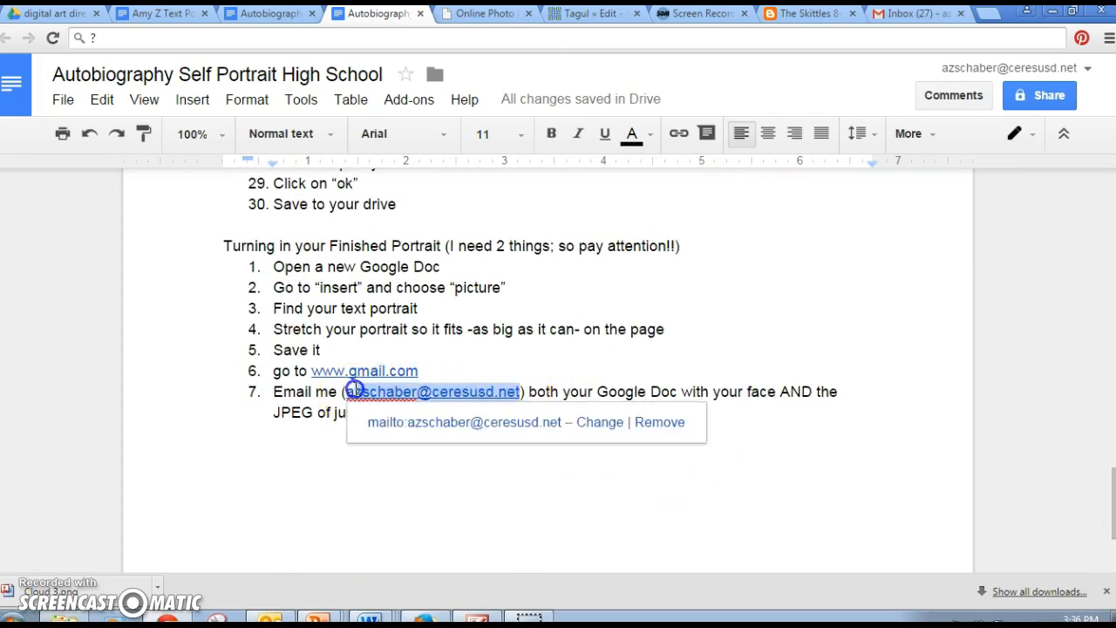
click(899, 14)
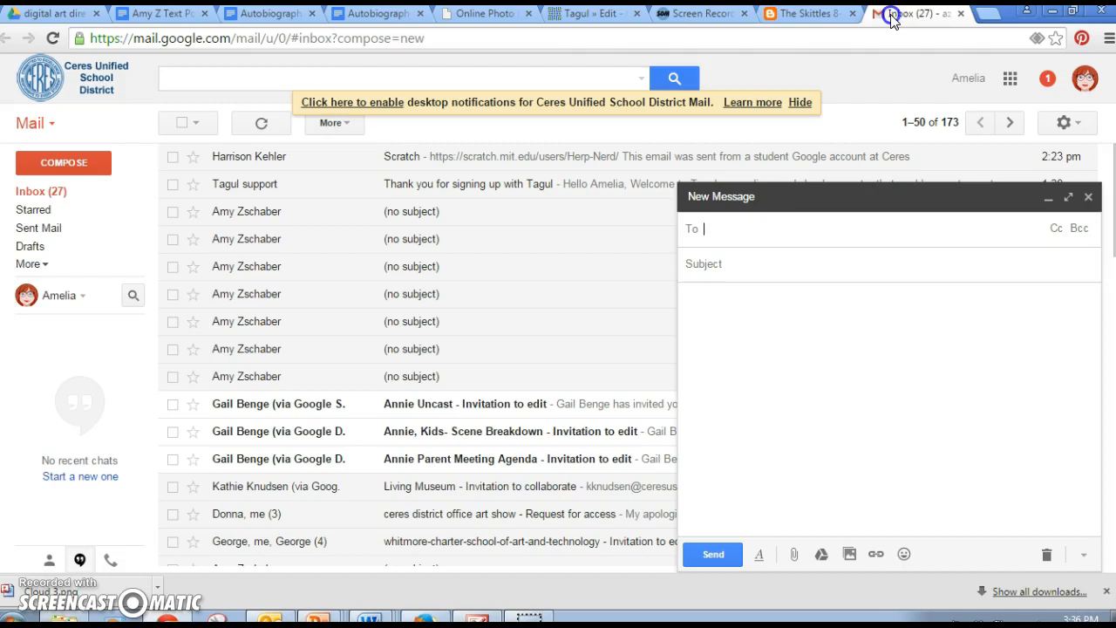
text(Amelia Zschaber)
Step: Set the new message's subject to "text portrait"
click(787, 271)
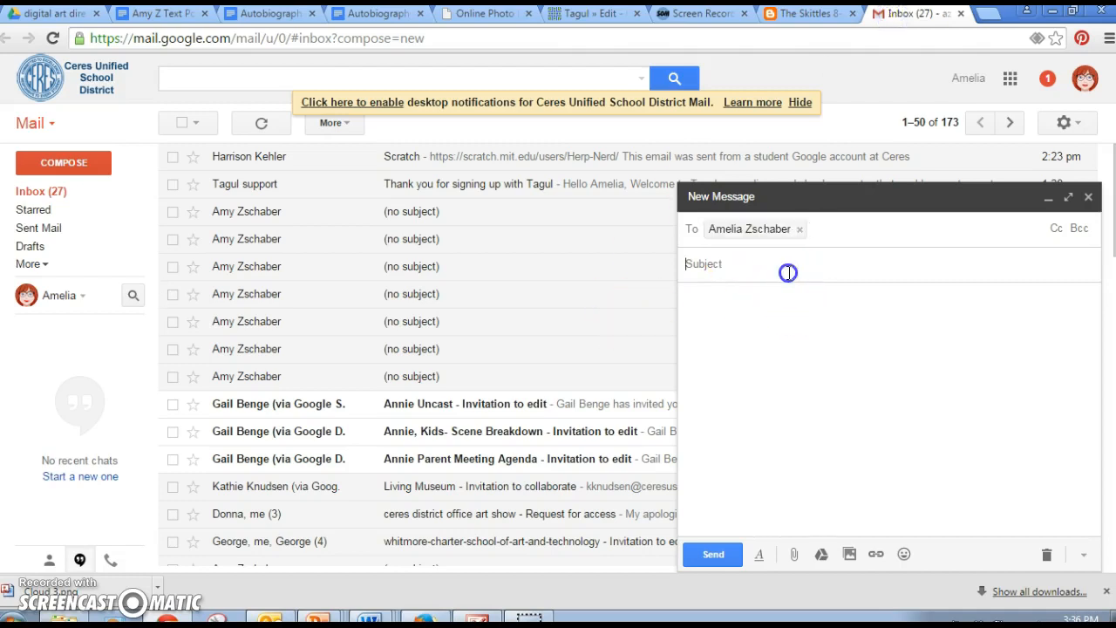
text(text portrait)
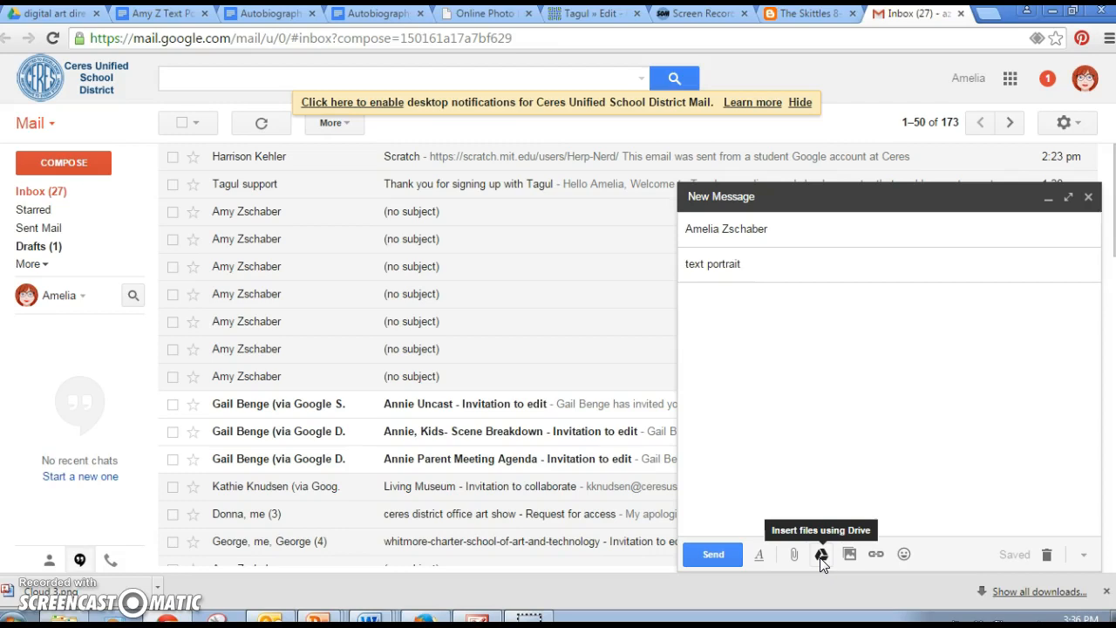
click(822, 558)
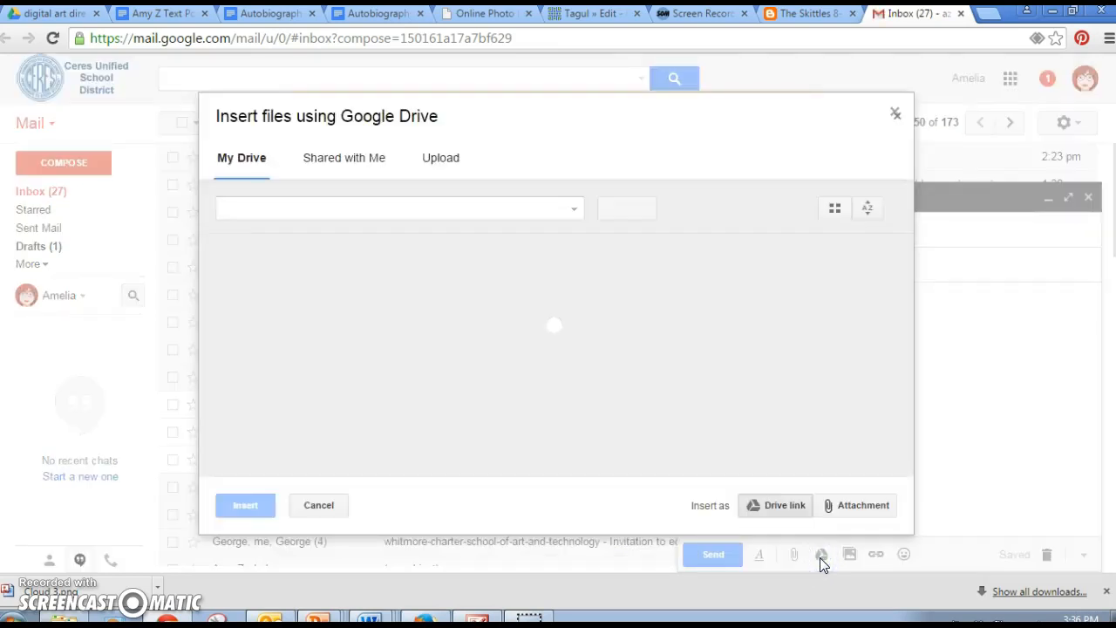
click(450, 212)
text(text portrait)
key(Return)
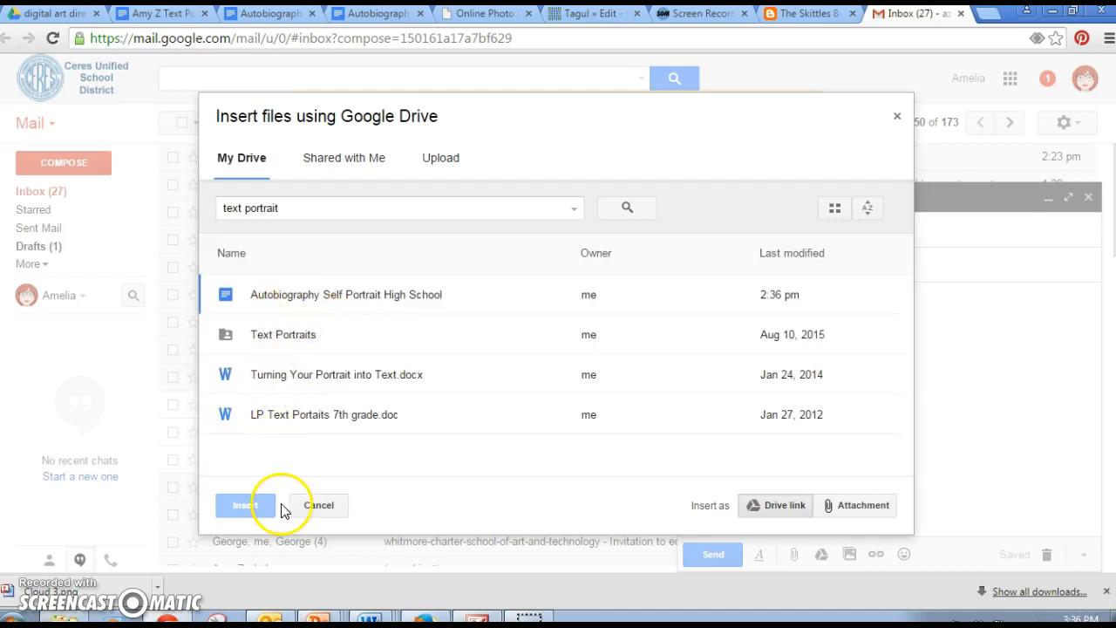
drag(304, 212, 182, 209)
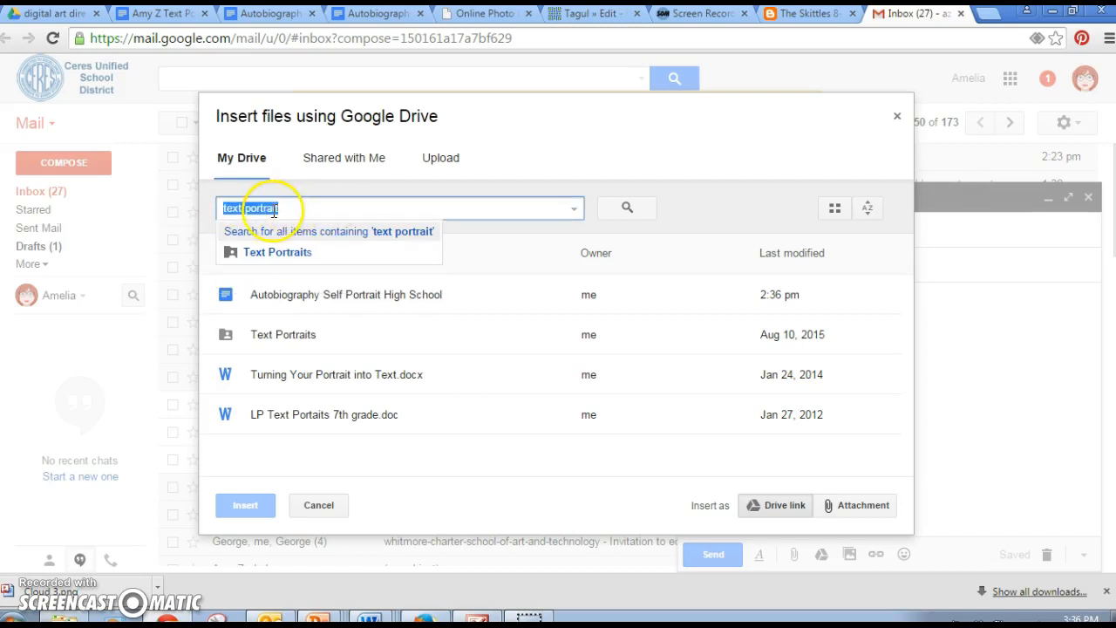
text(amy z)
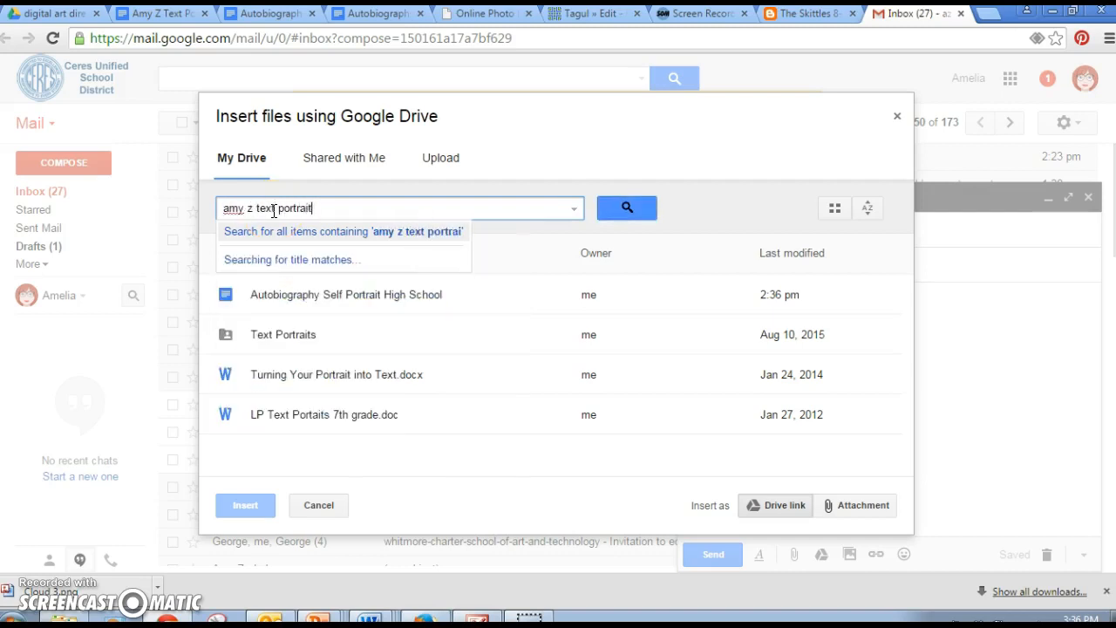
key(Return)
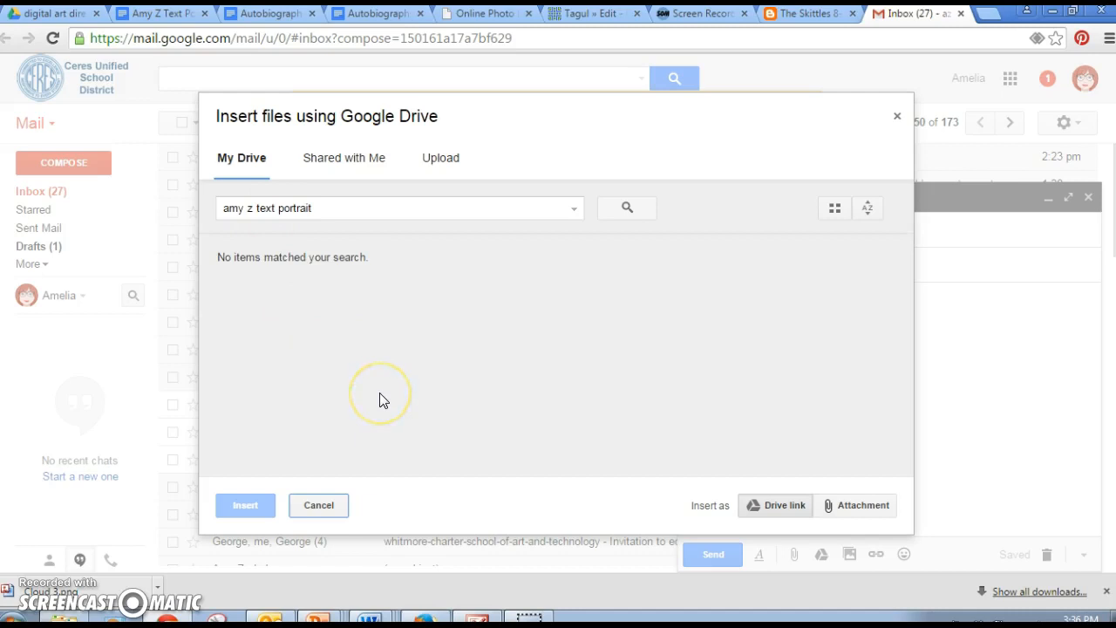
click(319, 506)
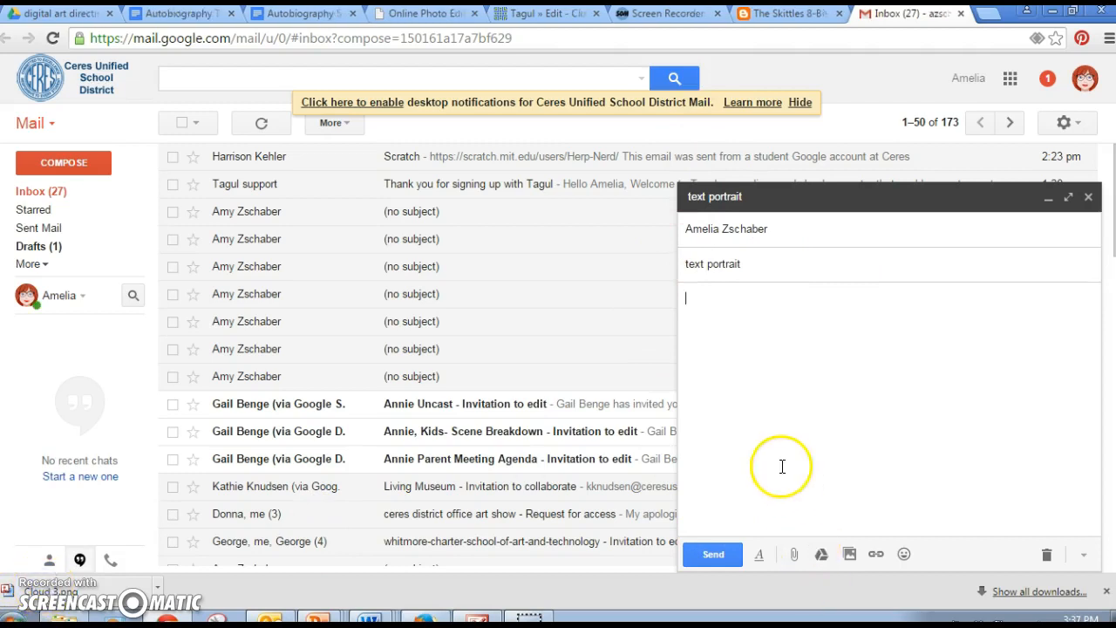
Step: Find the artist's "Text Portait" document in Google Drive by the artist's name and insert it into the message as a Drive link
click(818, 554)
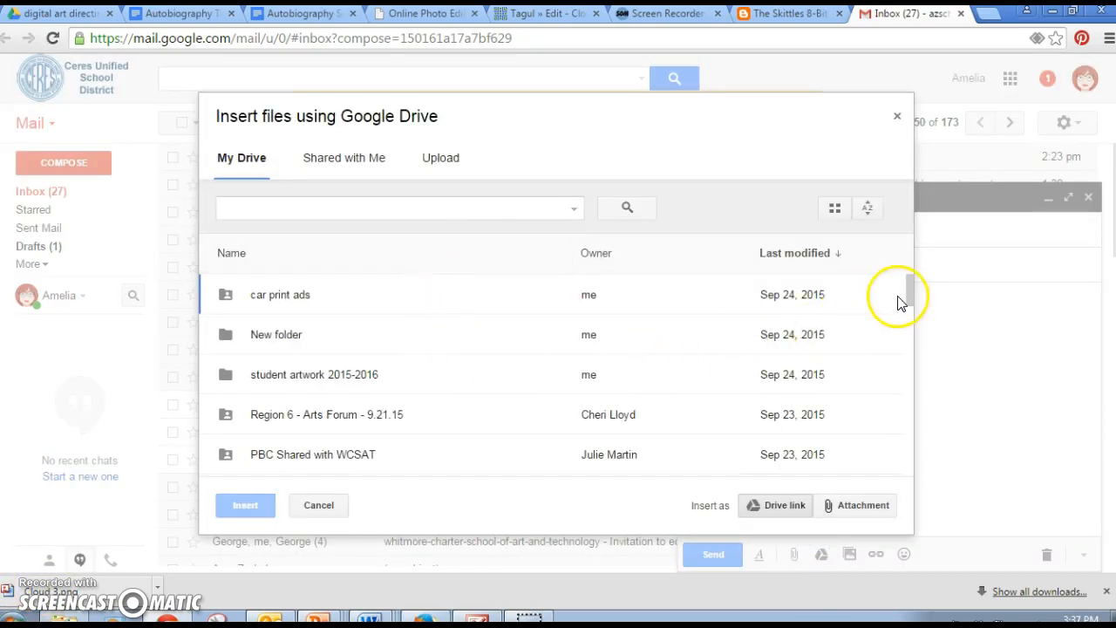
mouse_move(909, 294)
mouse_down()
mouse_move(903, 449)
mouse_move(916, 289)
mouse_up()
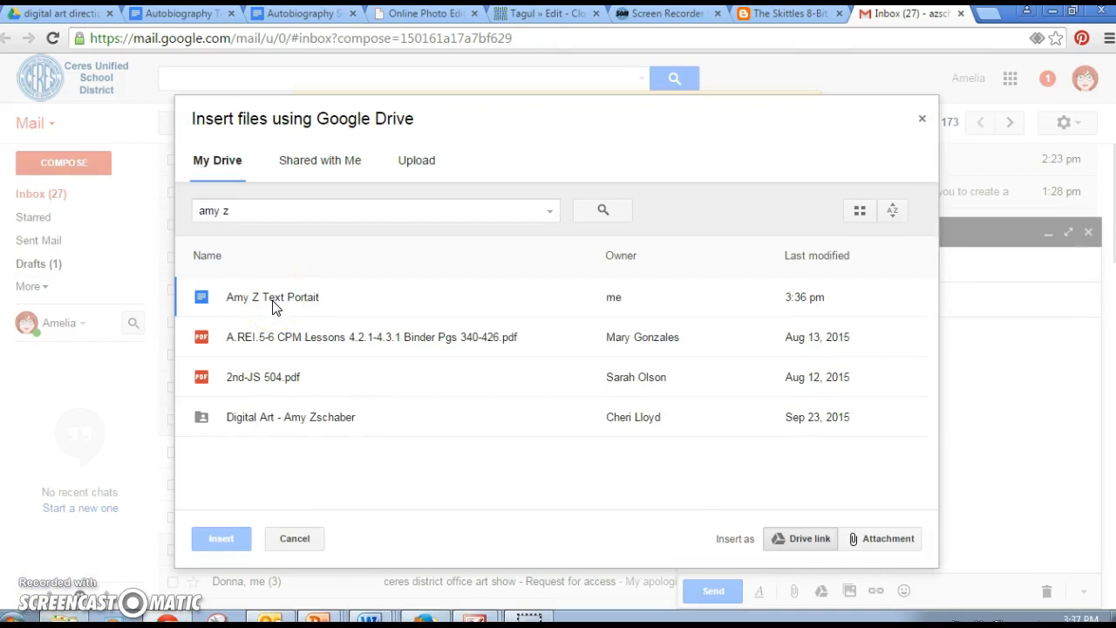
click(273, 300)
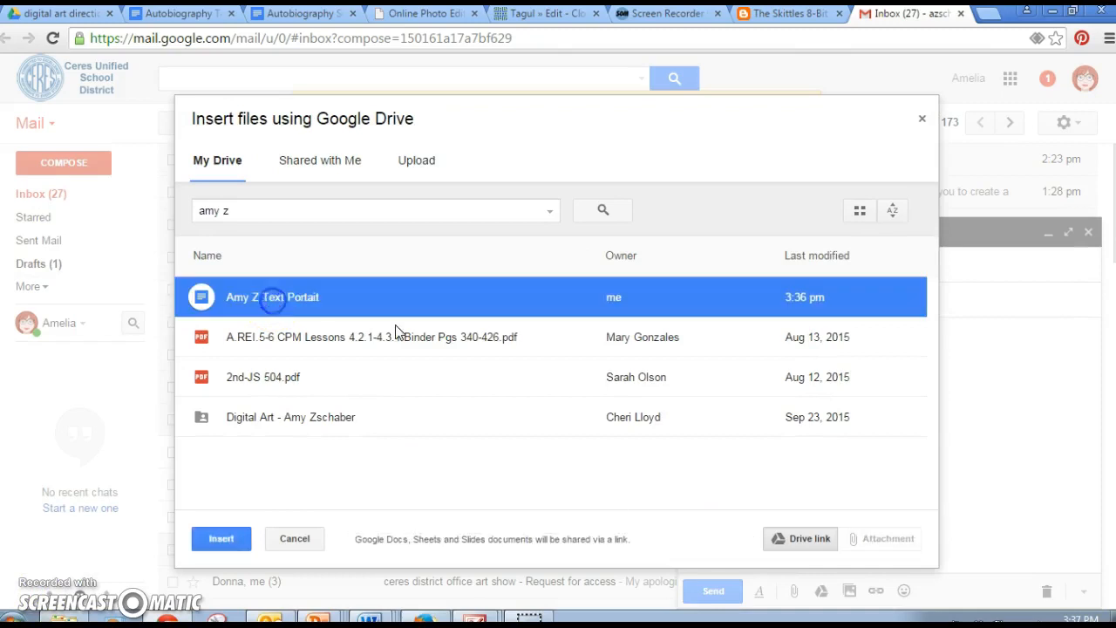
click(221, 538)
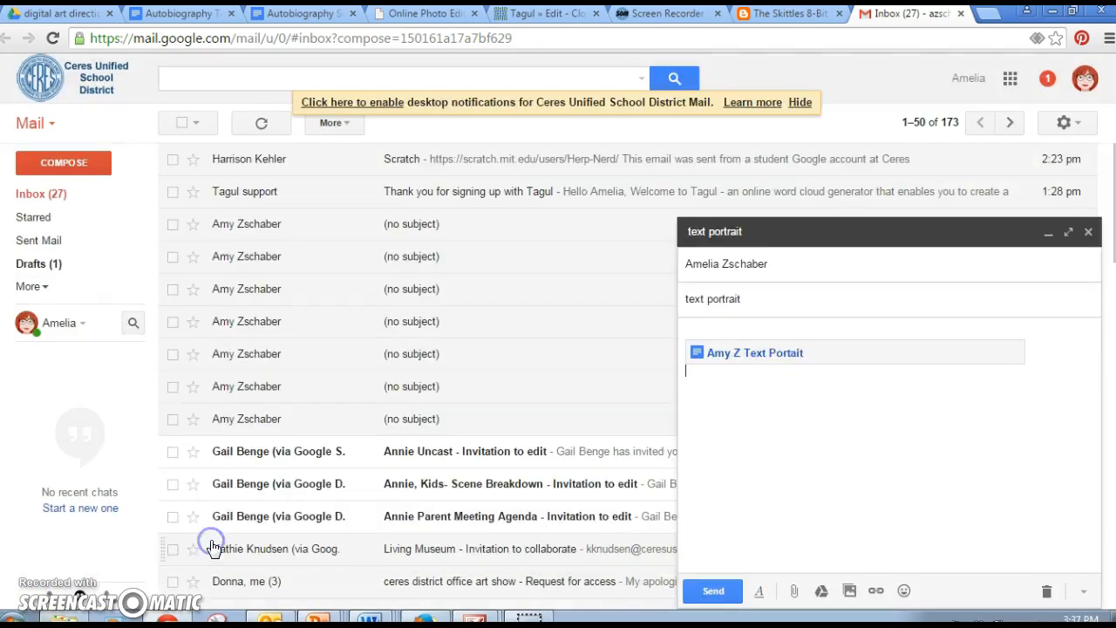
Step: Attach the green-background text portrait JPEG from the Downloads folder to the message
click(794, 593)
click(863, 357)
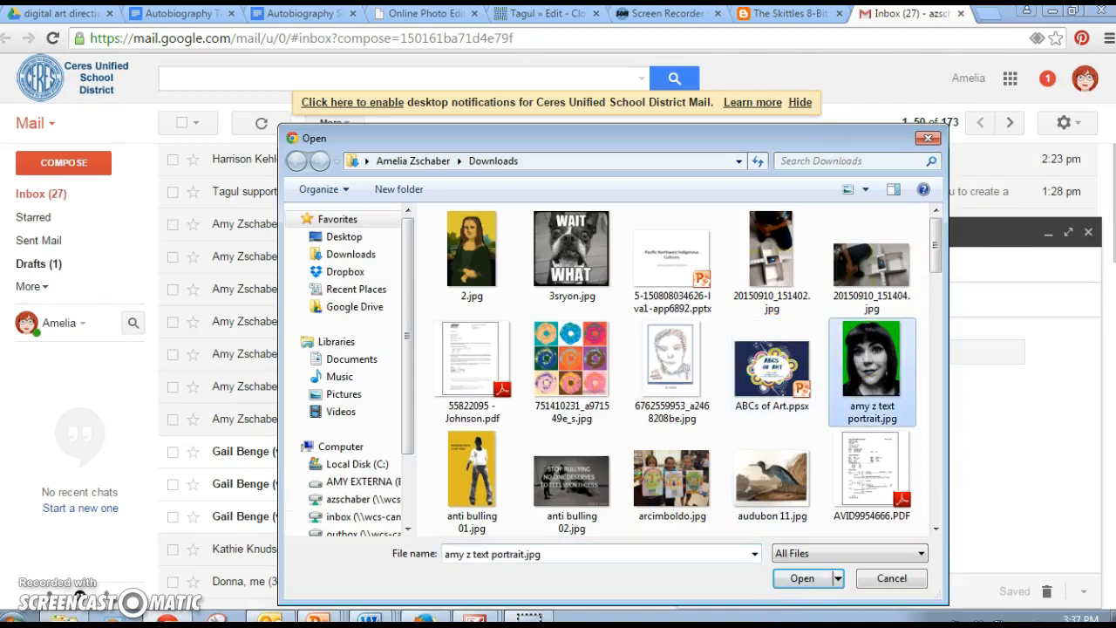
click(803, 578)
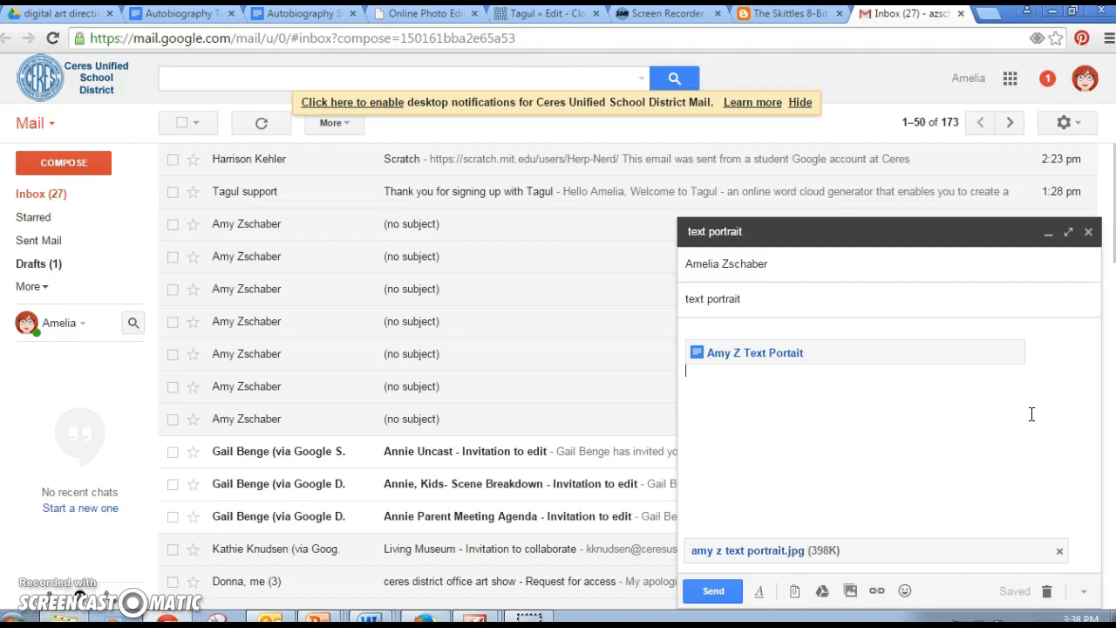
Step: Send the message with both files and open the "text portrait" e-mail in the inbox to check it
click(740, 368)
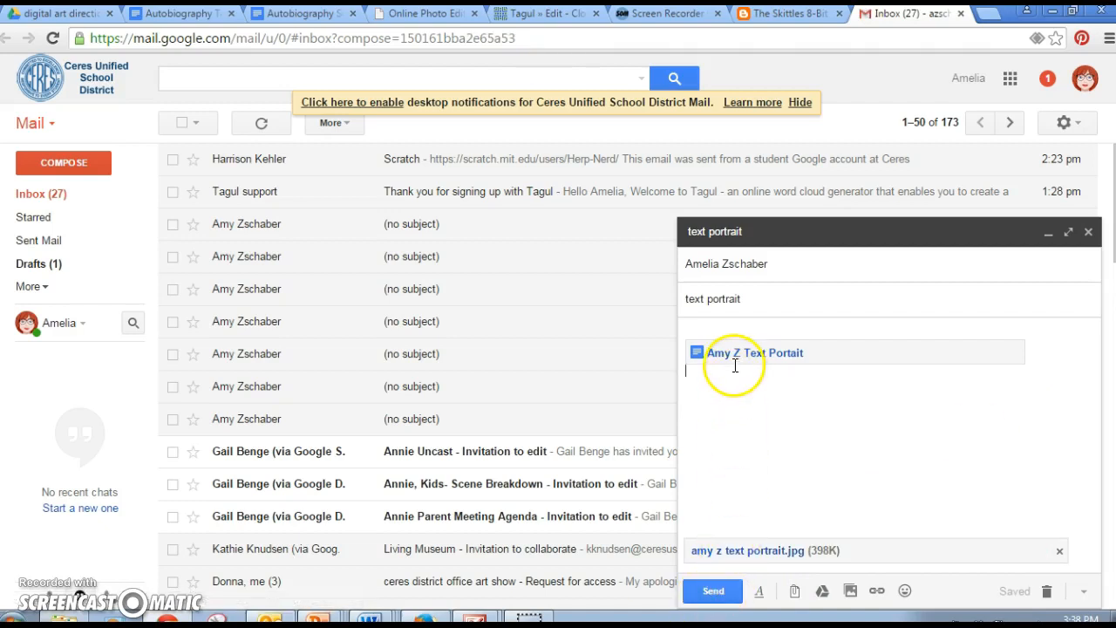
click(710, 590)
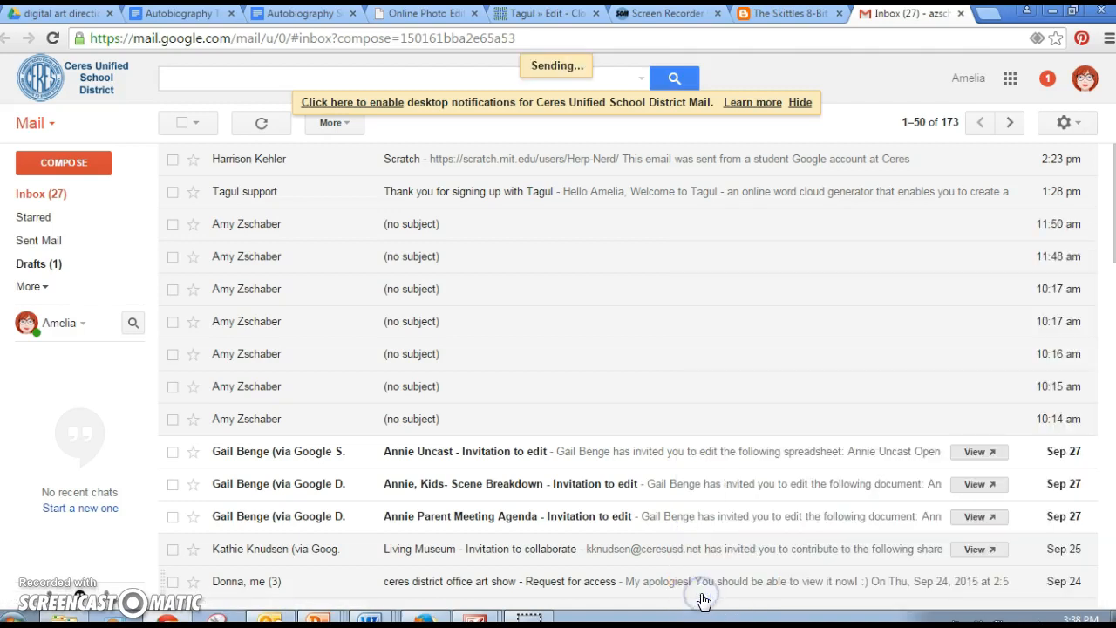
click(41, 193)
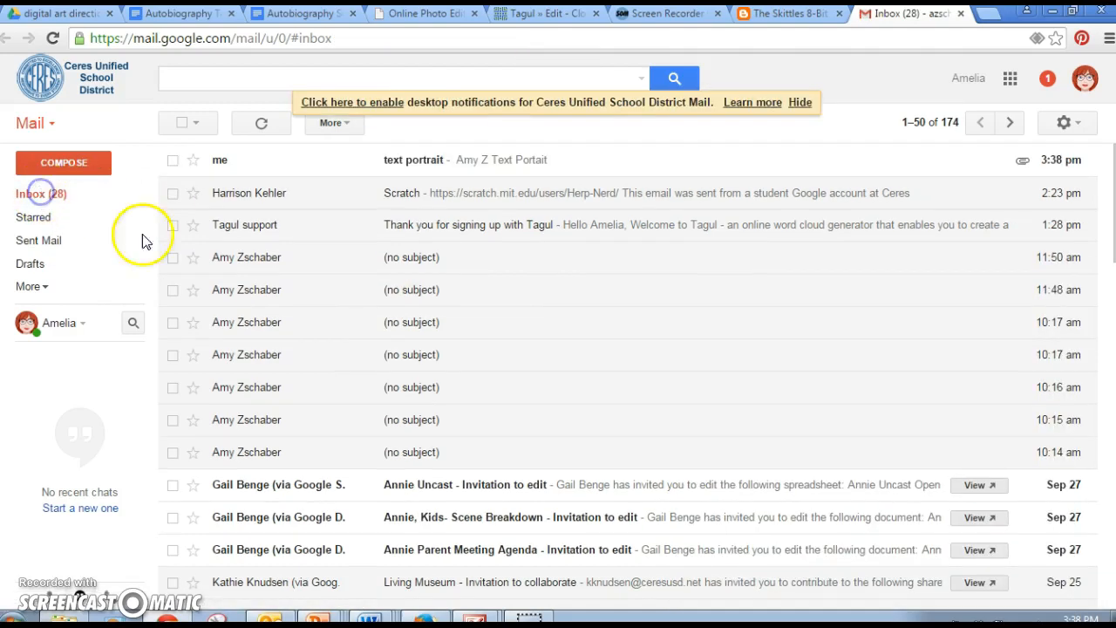
click(426, 161)
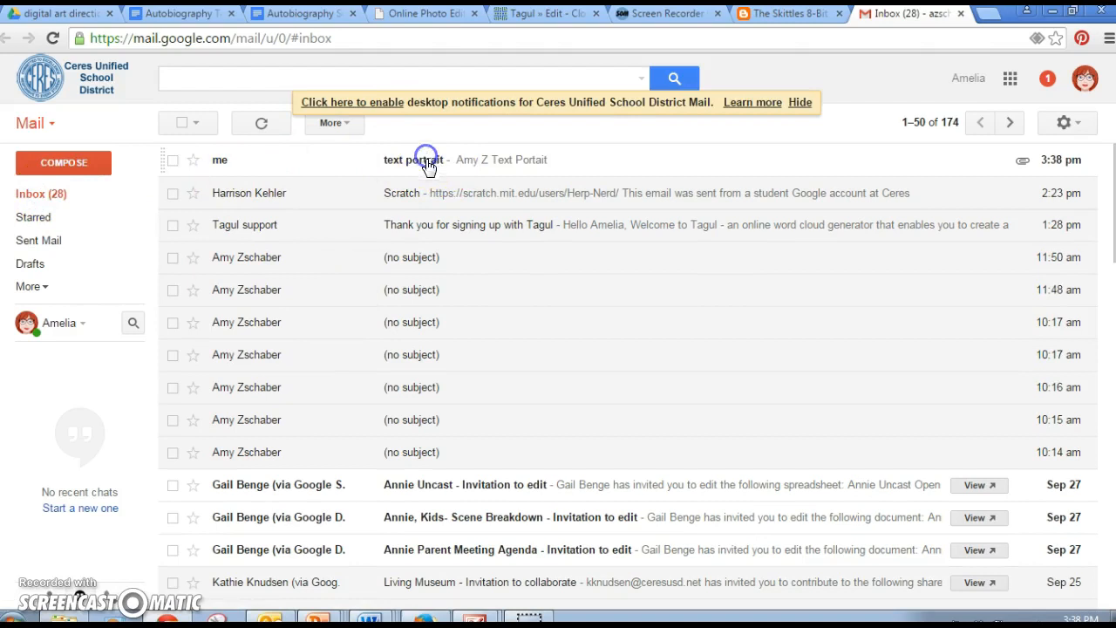